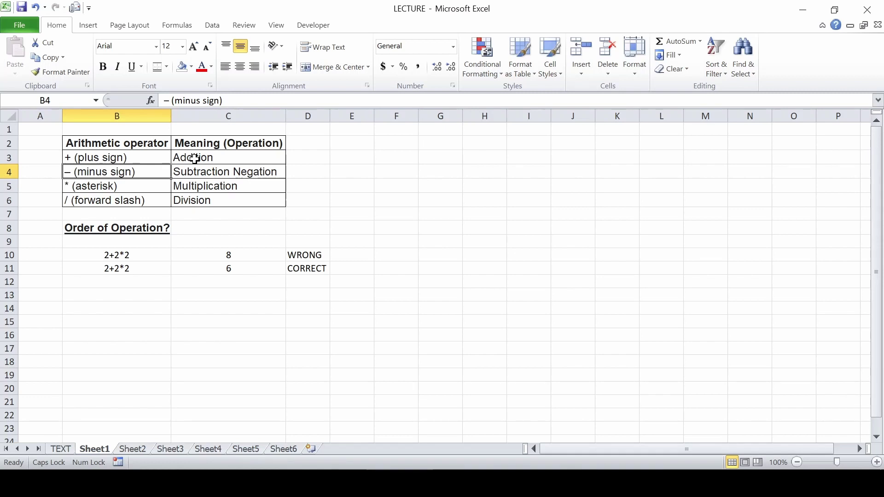
Step: Review the arithmetic operator table in B2:C6, going through each sign and its matching operation
{"action": "key", "text": "Down"}
{"action": "key", "text": "Down"}
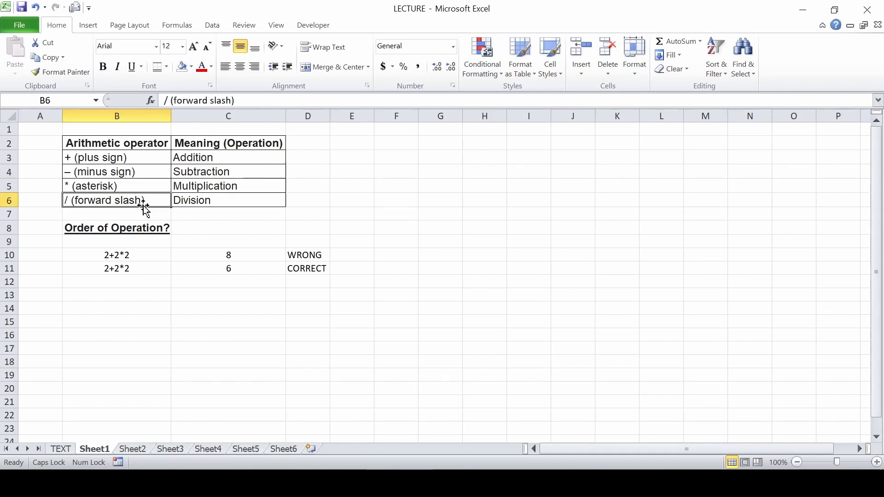
{"action": "key", "text": "Up"}
{"action": "key", "text": "Up"}
{"action": "key", "text": "Up"}
{"action": "key", "text": "Up"}
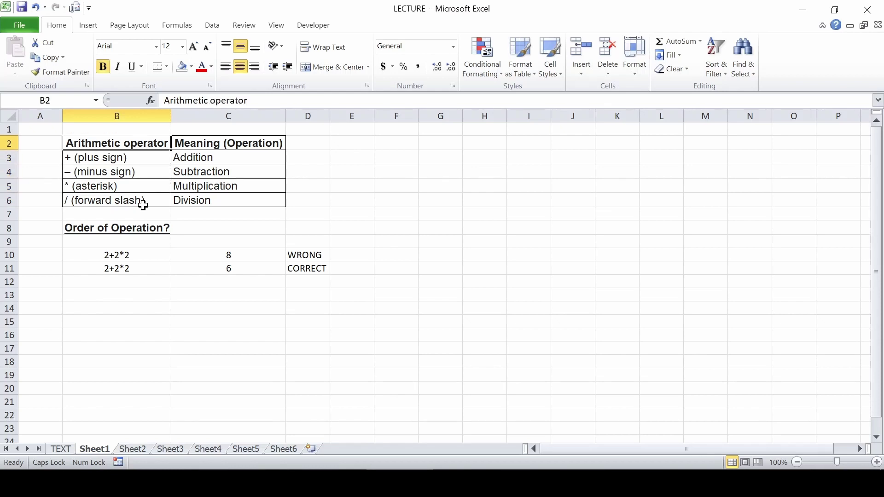
{"action": "key", "text": "Down"}
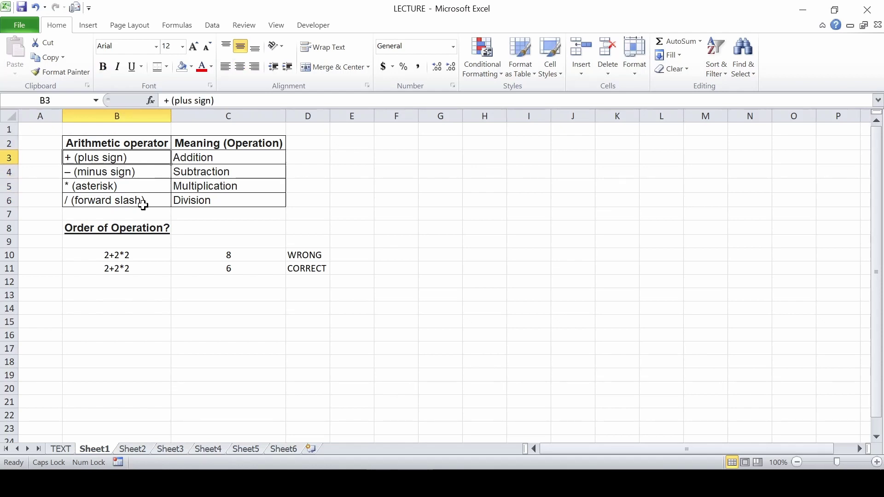
{"action": "key", "text": "Right"}
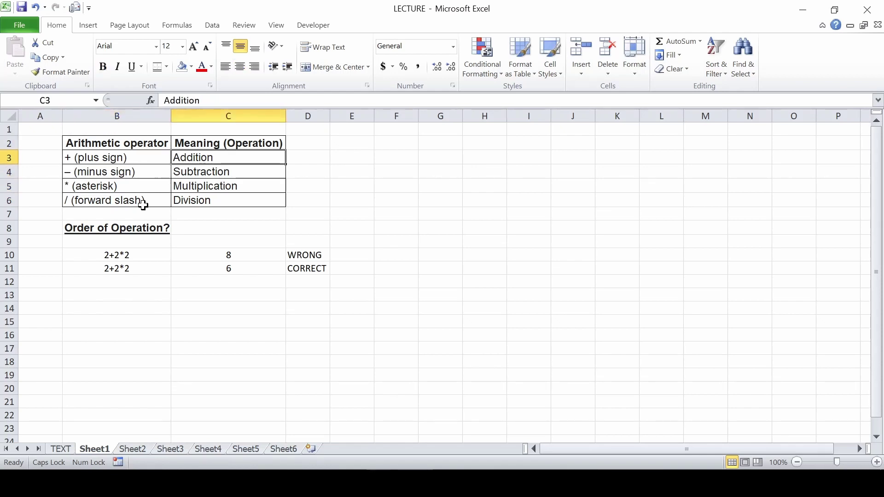
{"action": "key", "text": "Left"}
{"action": "key", "text": "Down"}
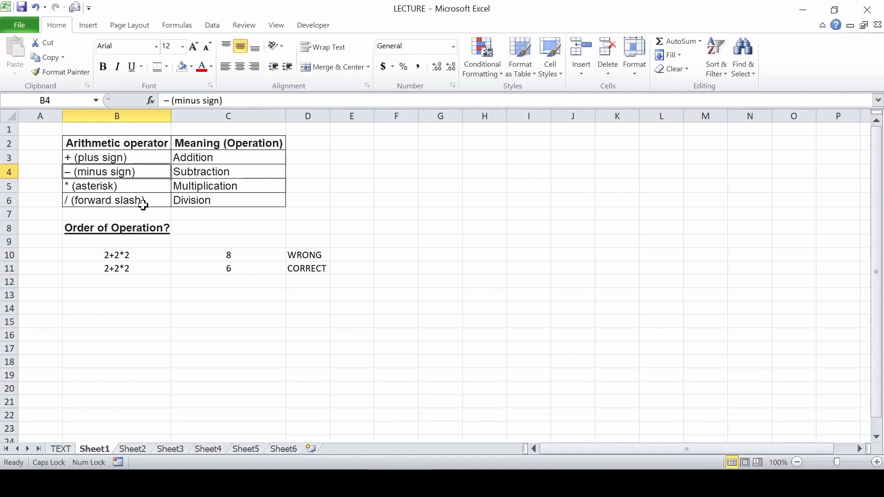
{"action": "key", "text": "Right"}
{"action": "key", "text": "Left"}
{"action": "key", "text": "Down"}
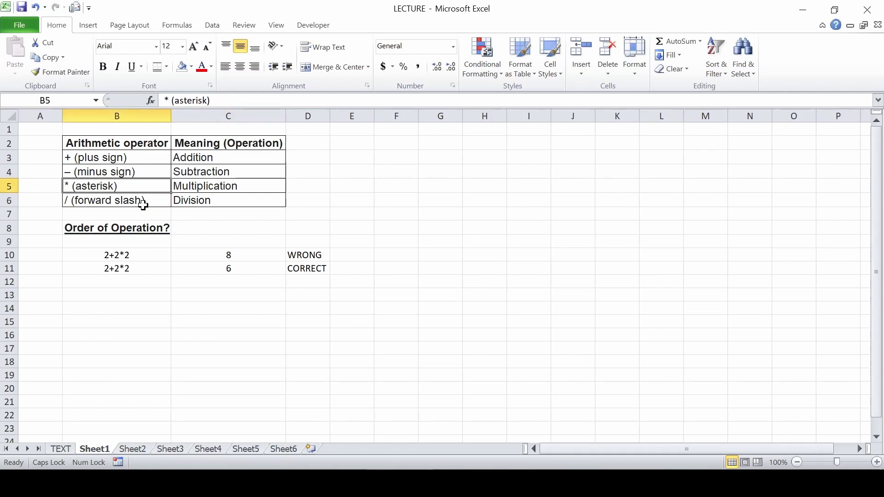
{"action": "key", "text": "Right"}
{"action": "key", "text": "Left"}
{"action": "key", "text": "Down"}
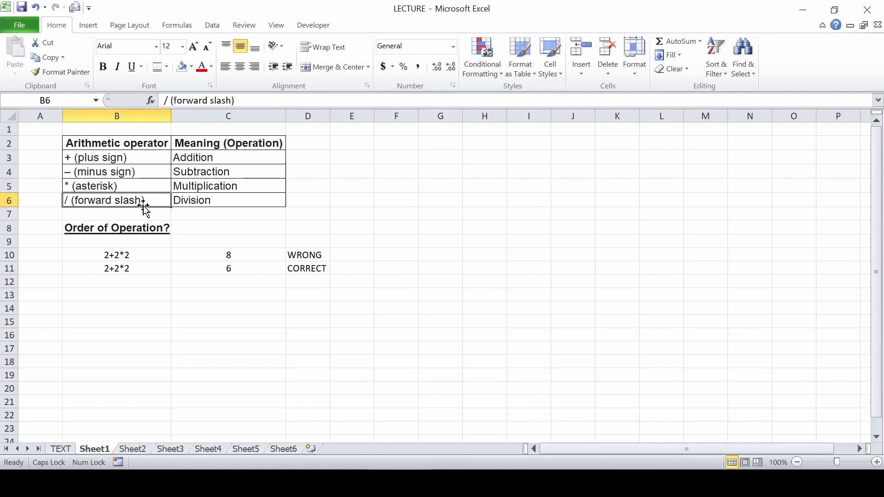
Step: Examine the order of operation section and compare the two 2+2*2 examples in rows 10 and 11
{"action": "key", "text": "Down"}
{"action": "key", "text": "Down"}
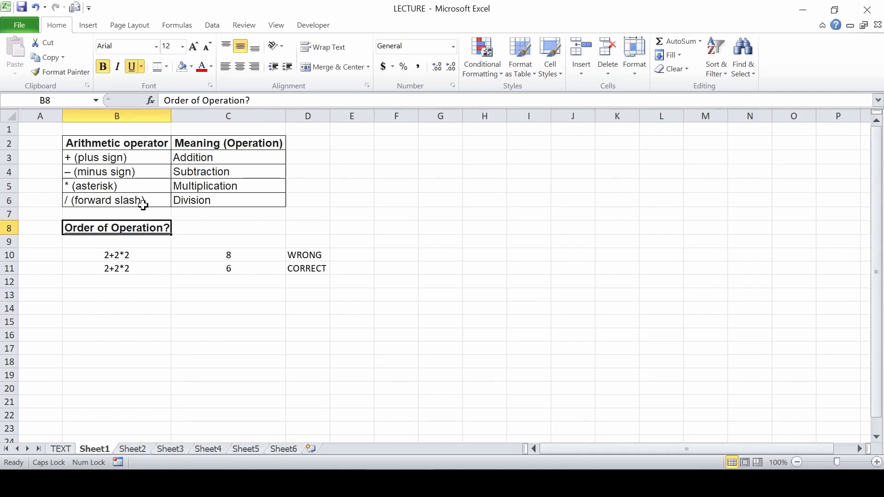
{"action": "key", "text": "Down"}
{"action": "key", "text": "Down"}
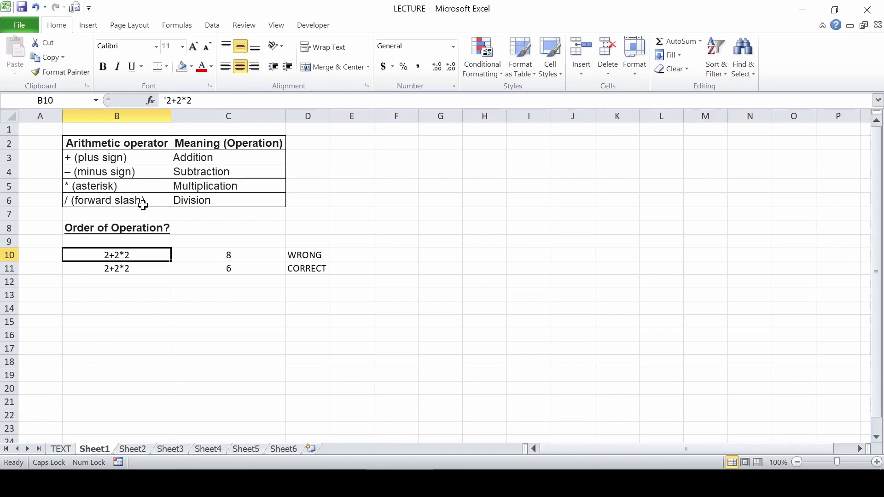
{"action": "key", "text": "Right"}
{"action": "key", "text": "Right"}
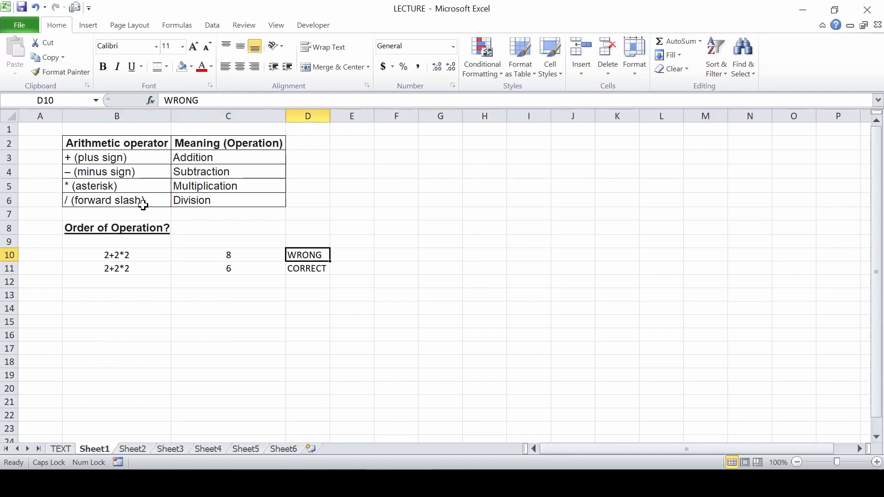
{"action": "key", "text": "Left"}
{"action": "key", "text": "Left"}
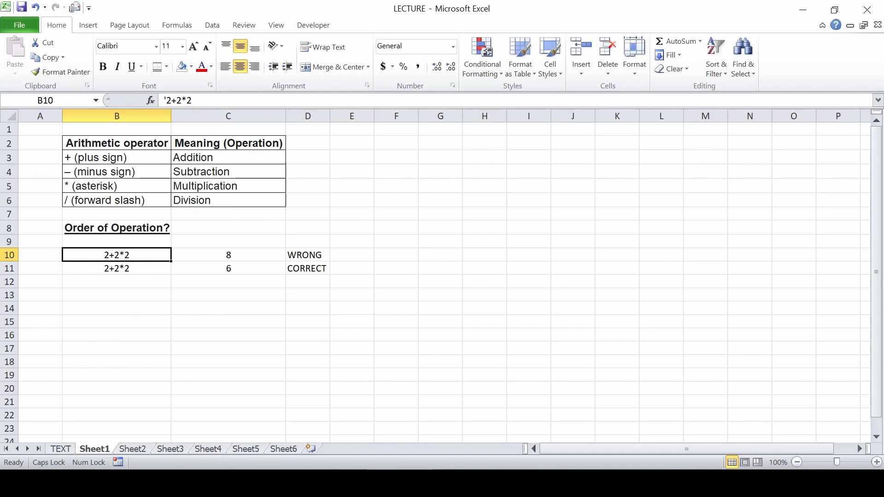
{"action": "key", "text": "Down"}
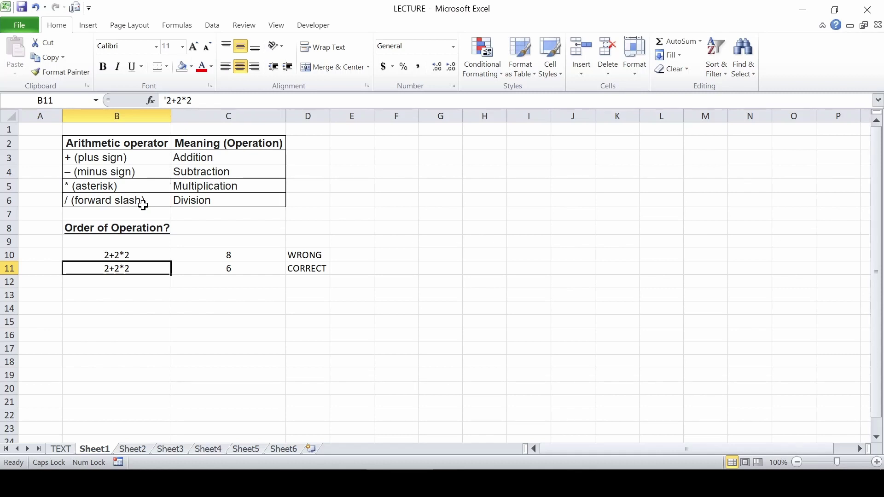
{"action": "key", "text": "Right"}
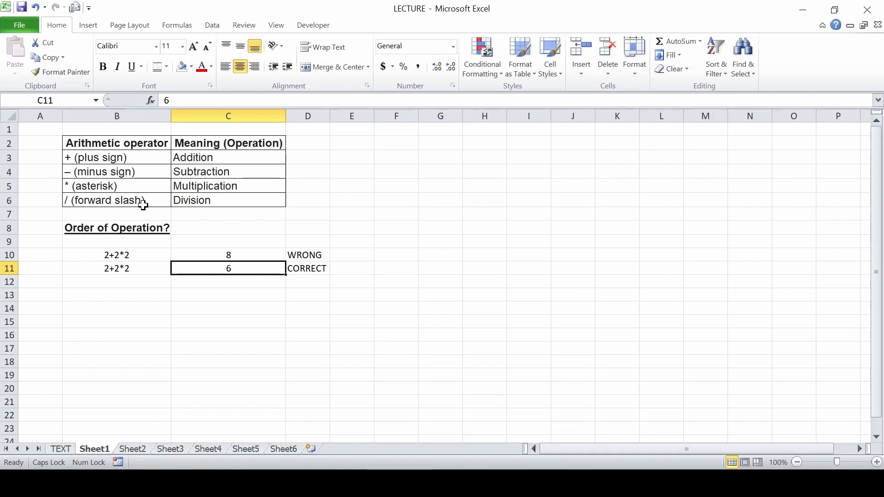
{"action": "key", "text": "Left"}
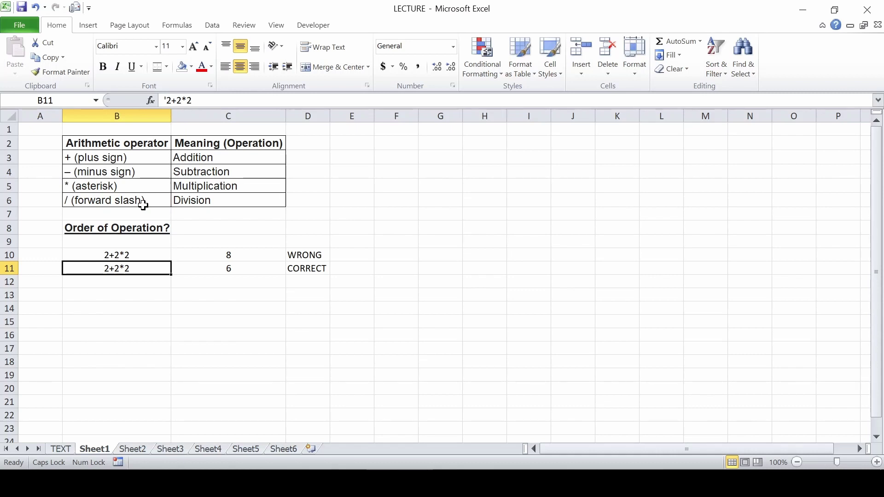
Step: On Sheet2, enter the constant-value addition formula =2+2 in cell C4
{"action": "key", "text": "ctrl+Page_Down"}
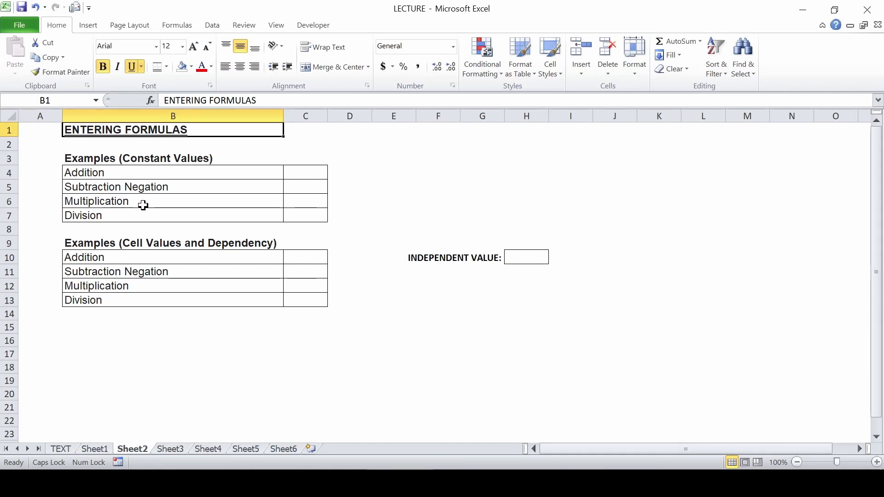
{"action": "key", "text": "Down"}
{"action": "key", "text": "Down"}
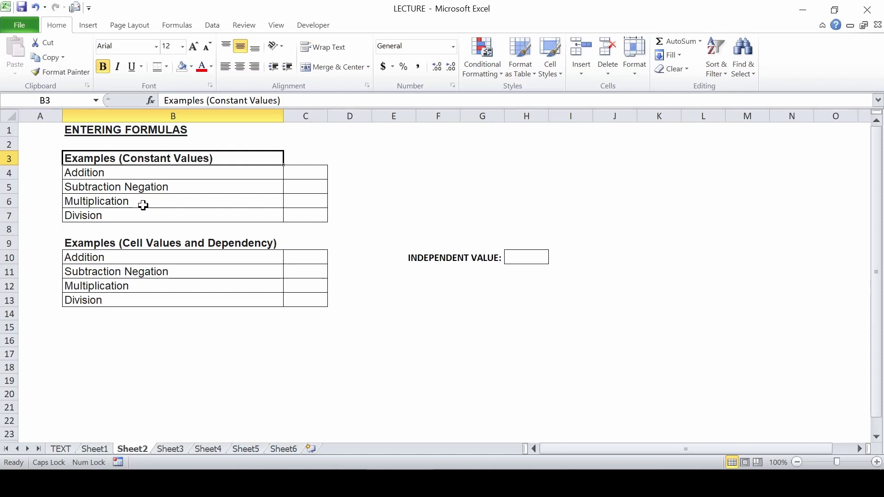
{"action": "key", "text": "Down"}
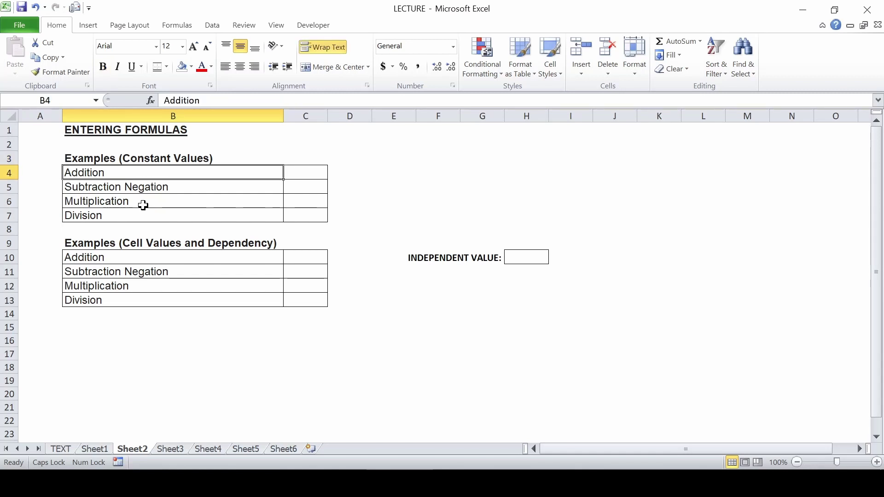
{"action": "key", "text": "Right"}
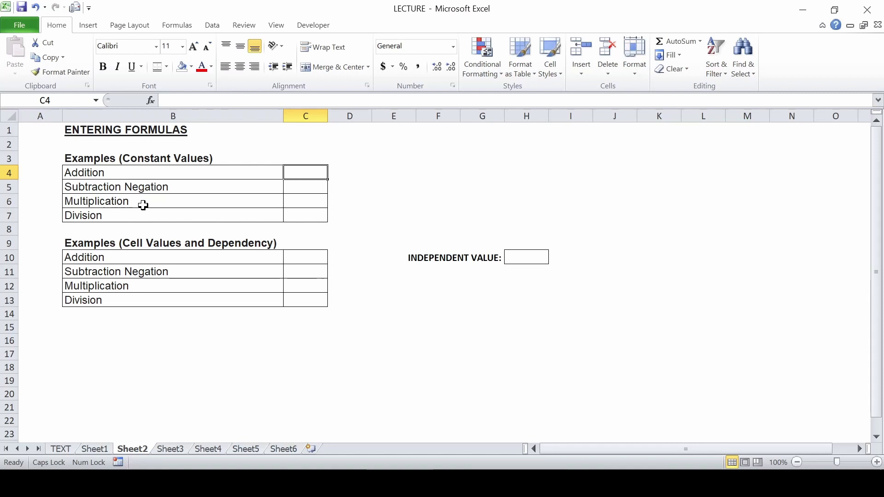
{"action": "type", "text": "="}
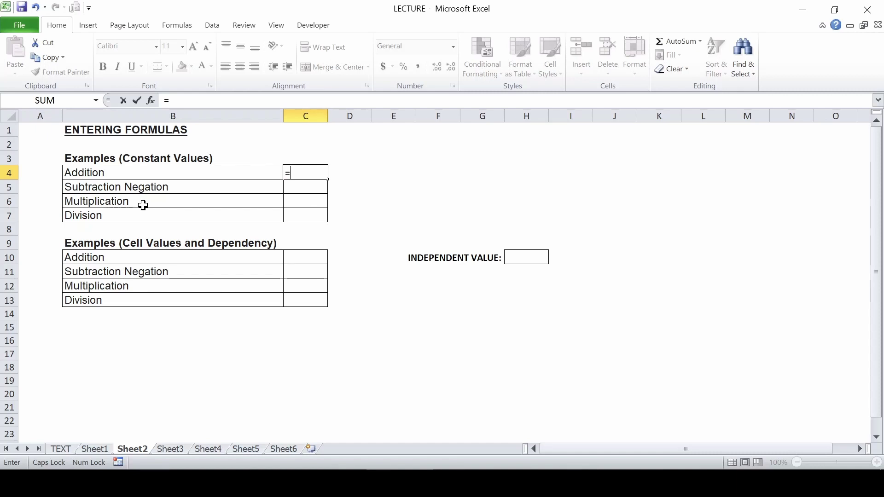
{"action": "type", "text": "2+2"}
{"action": "key", "text": "Return"}
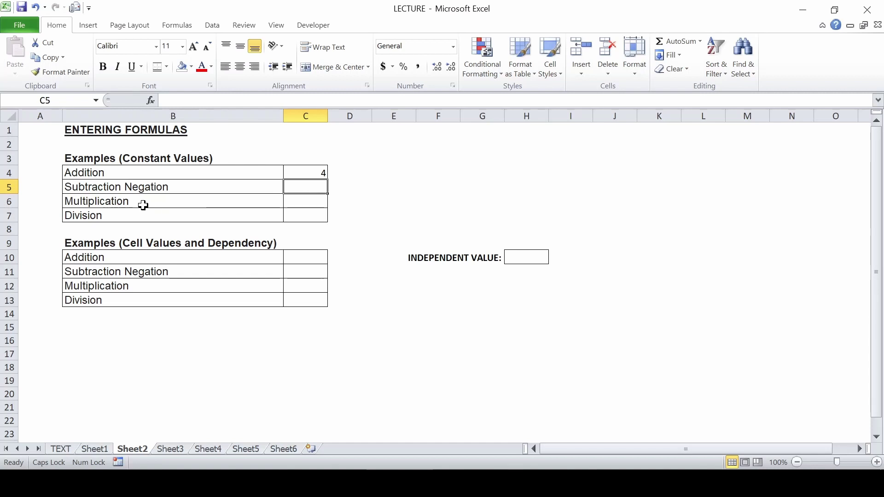
Step: Enter the constant-value subtraction formula =4-2 in cell C5
{"action": "key", "text": "Left"}
{"action": "key", "text": "Right"}
{"action": "type", "text": "="}
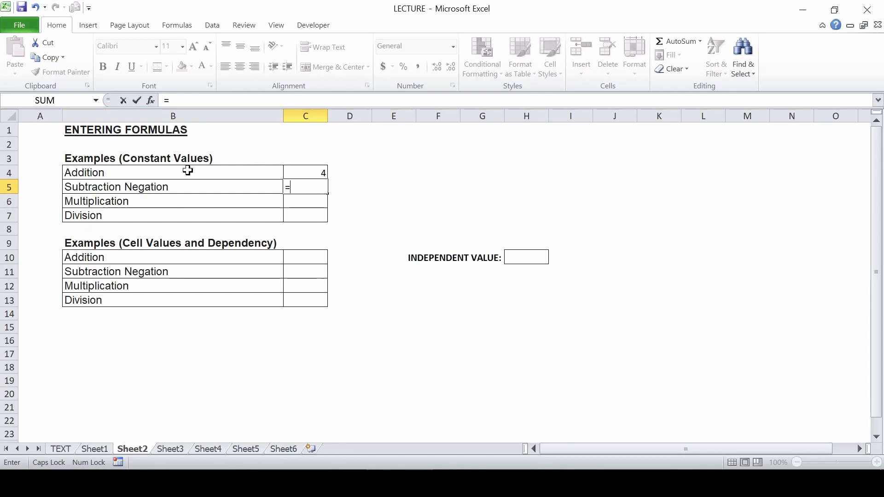
{"action": "type", "text": "4-2"}
{"action": "key", "text": "Return"}
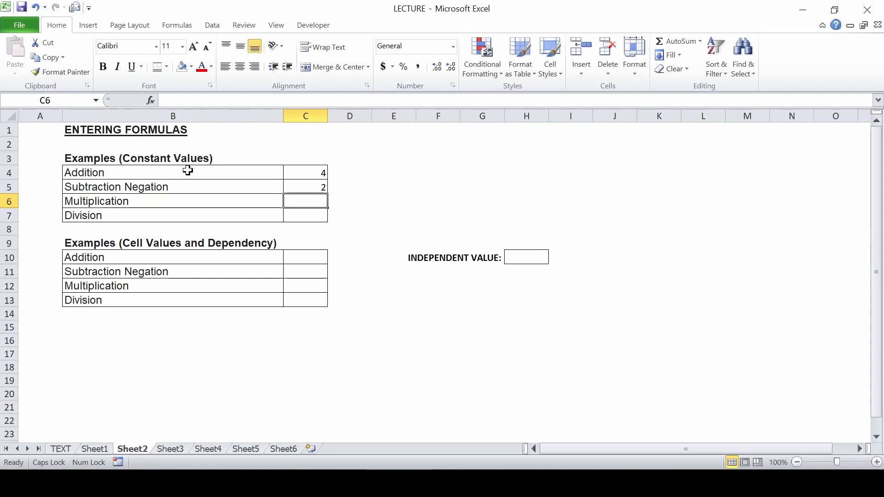
Step: Enter the constant-value formulas =2*2 for multiplication in C6 and =4/2 for division in C7
{"action": "type", "text": "="}
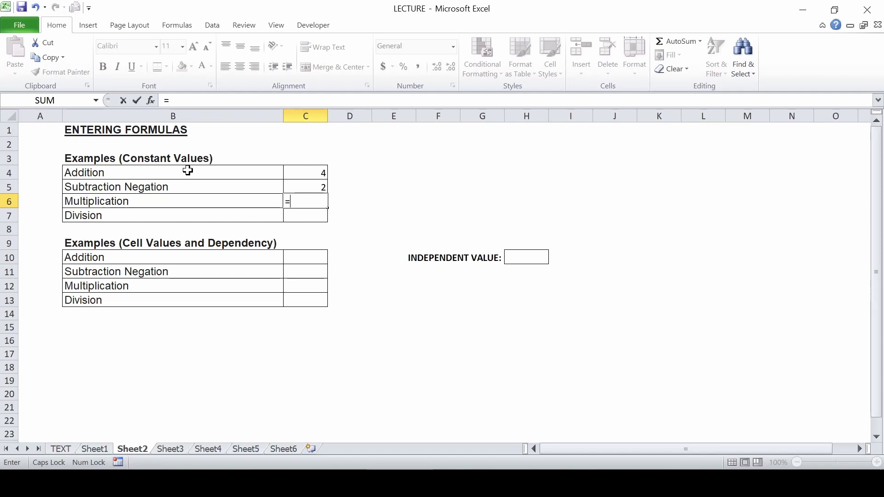
{"action": "type", "text": "2*2"}
{"action": "key", "text": "Return"}
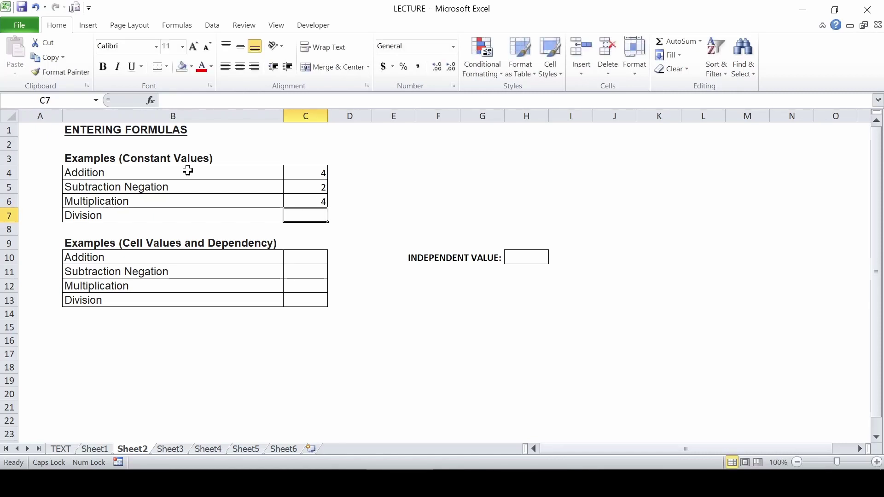
{"action": "type", "text": "=4/"}
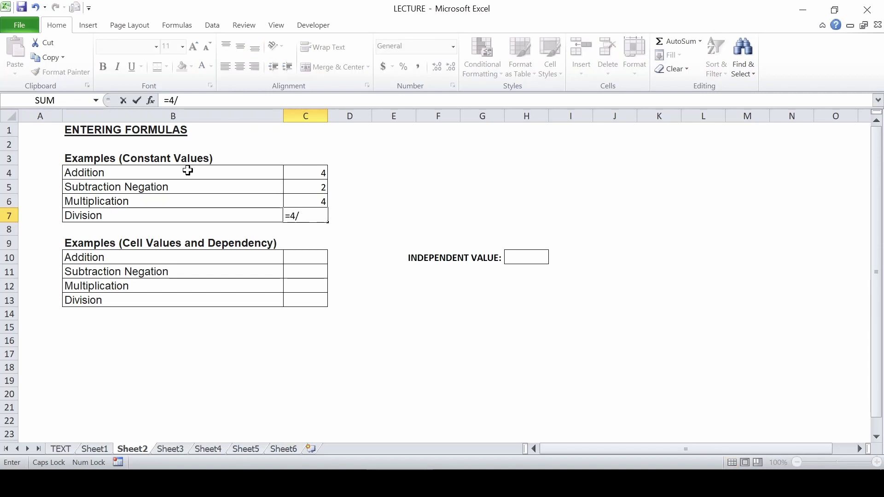
{"action": "type", "text": "2"}
{"action": "key", "text": "Return"}
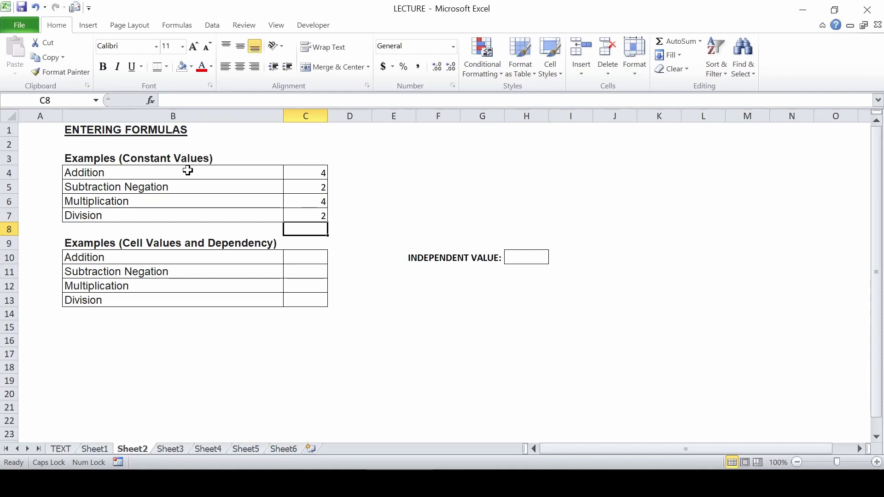
Step: In the cell values and dependency examples, enter the addition formula =H10+2 in C10, referencing the independent value cell
{"action": "key", "text": "Down"}
{"action": "key", "text": "Down"}
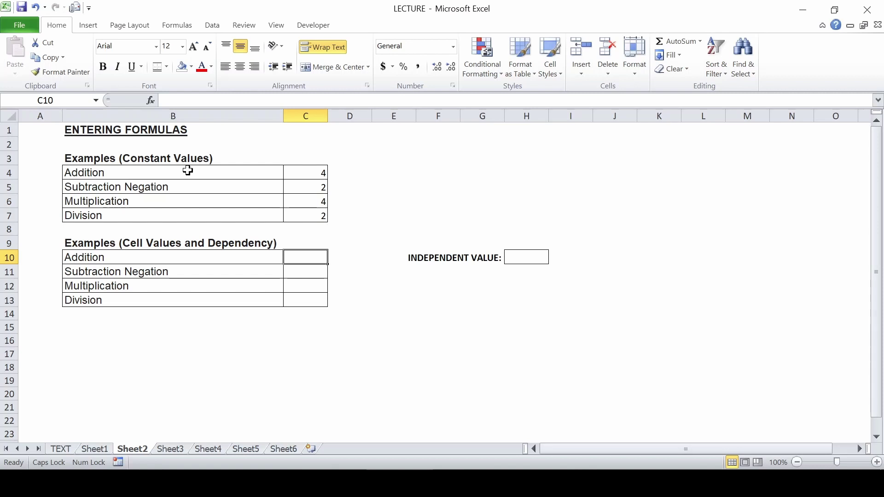
{"action": "type", "text": "="}
{"action": "key", "text": "Right"}
{"action": "key", "text": "Right"}
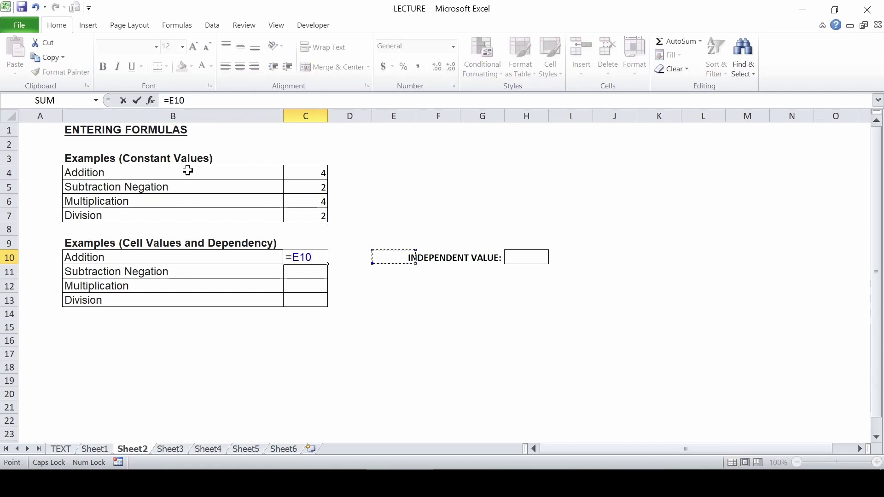
{"action": "key", "text": "Right"}
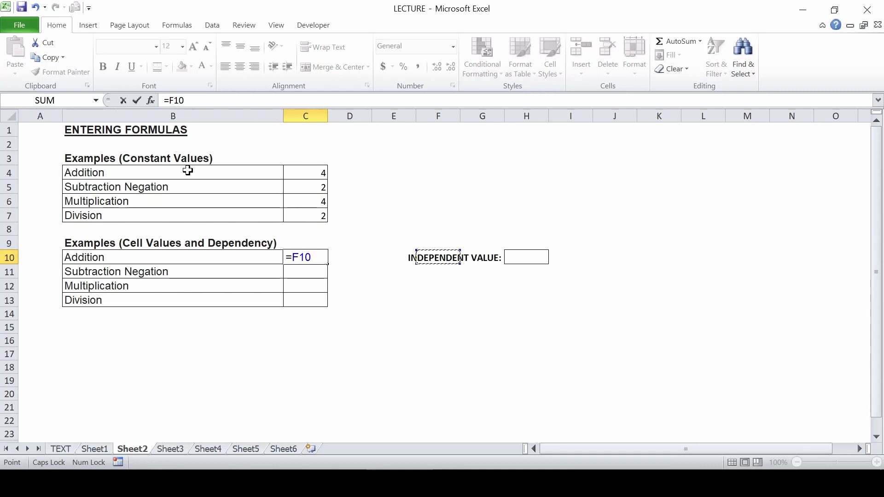
{"action": "key", "text": "Right"}
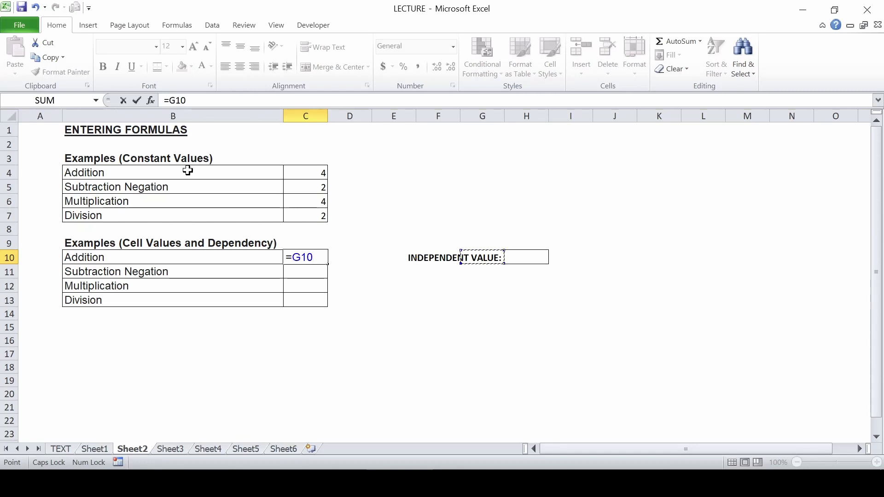
{"action": "key", "text": "Right"}
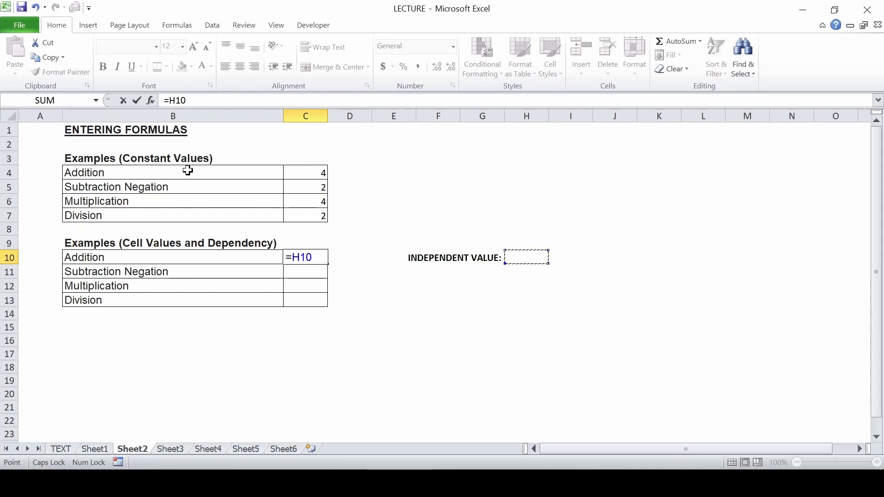
{"action": "type", "text": "+2"}
{"action": "key", "text": "Return"}
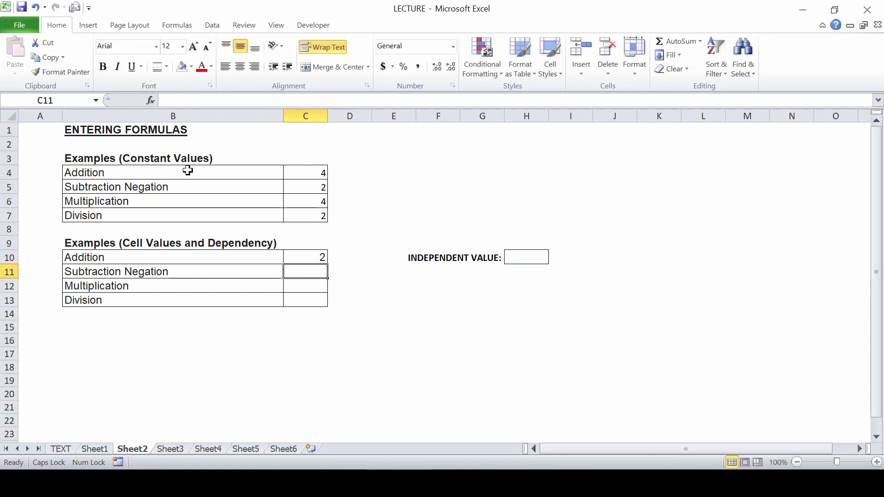
Step: Set the independent value in cell H10 to 2
{"action": "key", "text": "Up"}
{"action": "key", "text": "Right"}
{"action": "key", "text": "Right"}
{"action": "key", "text": "Right"}
{"action": "key", "text": "Right"}
{"action": "key", "text": "Right"}
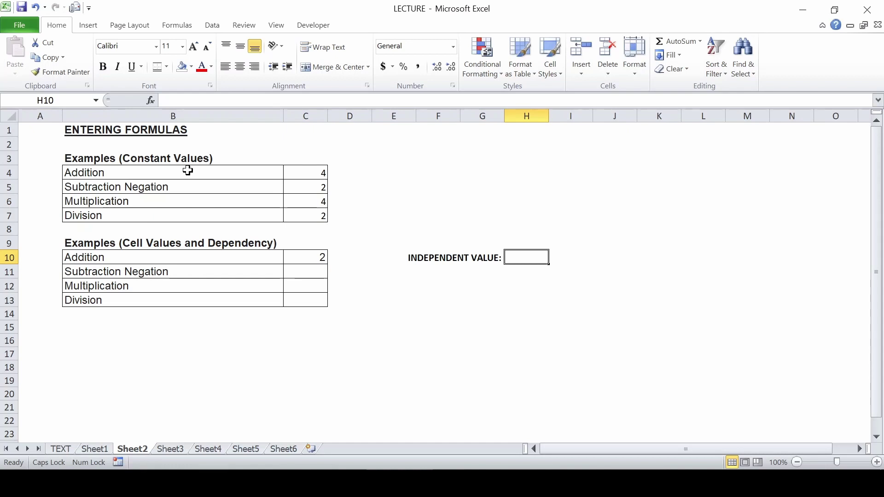
{"action": "type", "text": "2"}
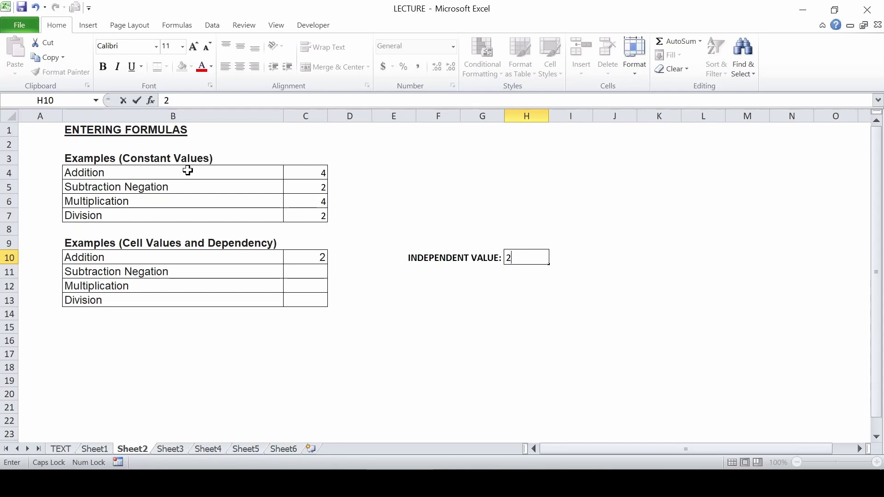
{"action": "key", "text": "Return"}
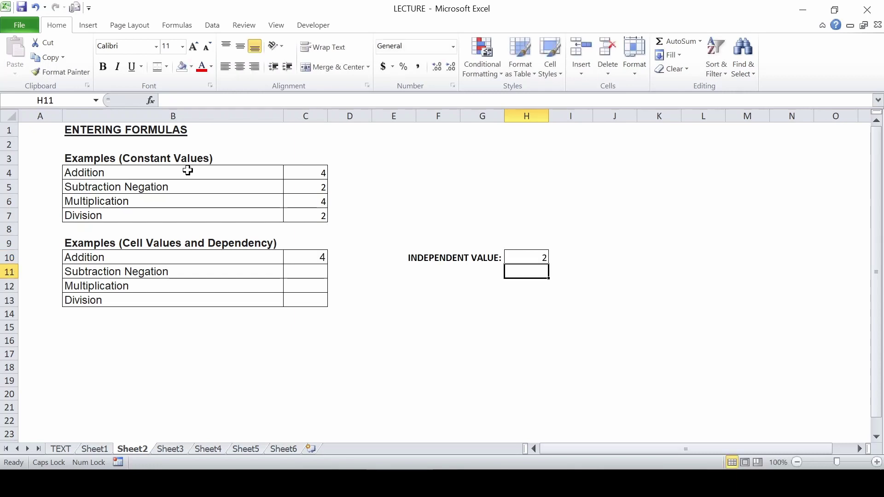
Step: In the cell values and dependency examples, enter the subtraction formula =H10-1 in C11, referencing the independent value cell
{"action": "key", "text": "Up"}
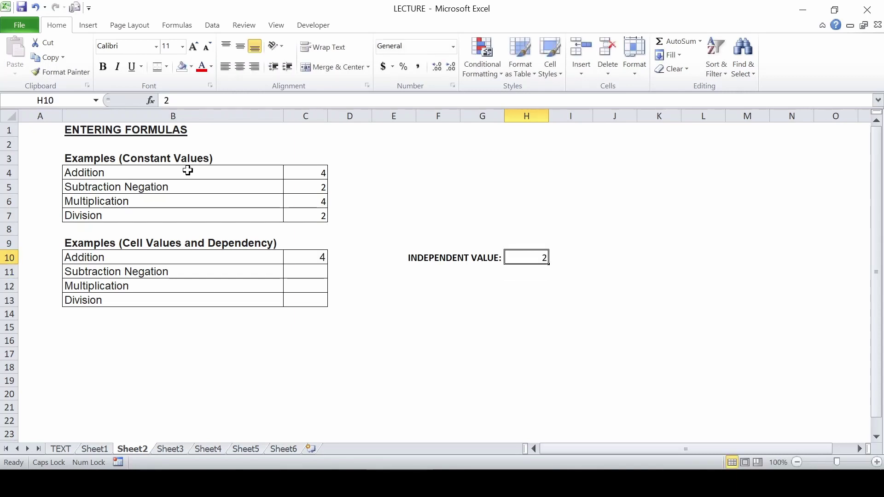
{"action": "key", "text": "Left"}
{"action": "key", "text": "Left"}
{"action": "key", "text": "Left"}
{"action": "key", "text": "Left"}
{"action": "key", "text": "Left"}
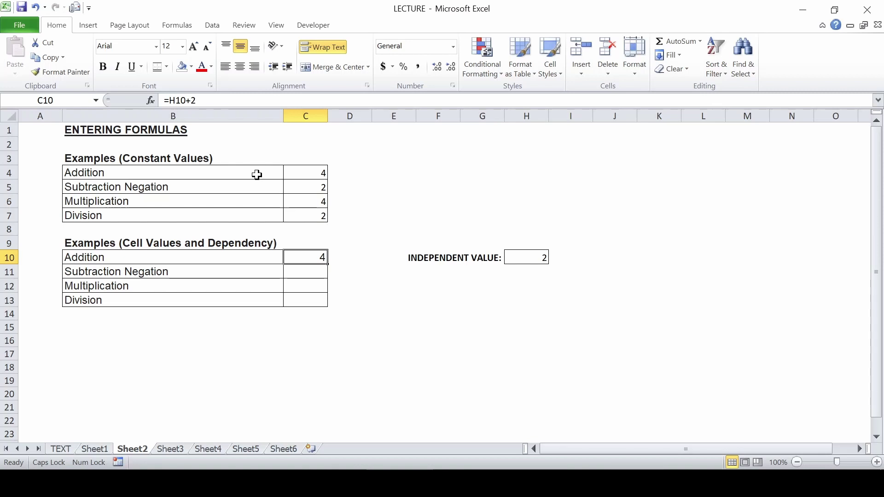
{"action": "key", "text": "Down"}
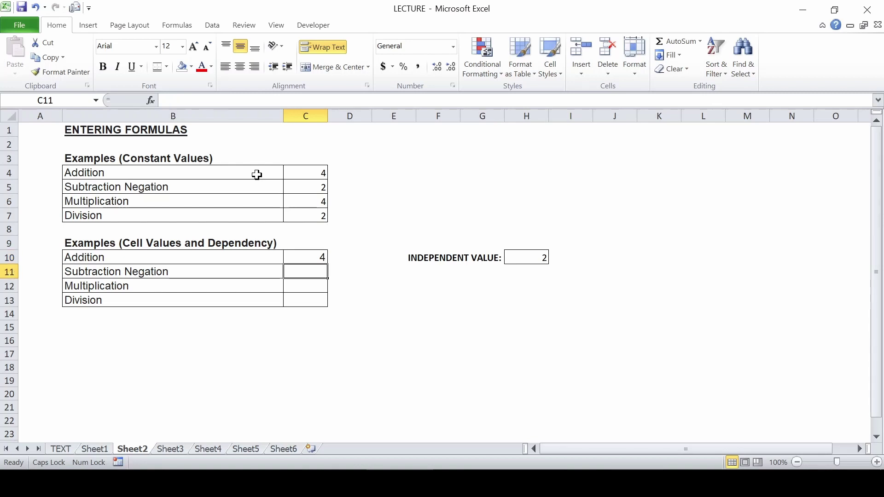
{"action": "type", "text": "="}
{"action": "key", "text": "Right"}
{"action": "key", "text": "Right"}
{"action": "key", "text": "Right"}
{"action": "key", "text": "Right"}
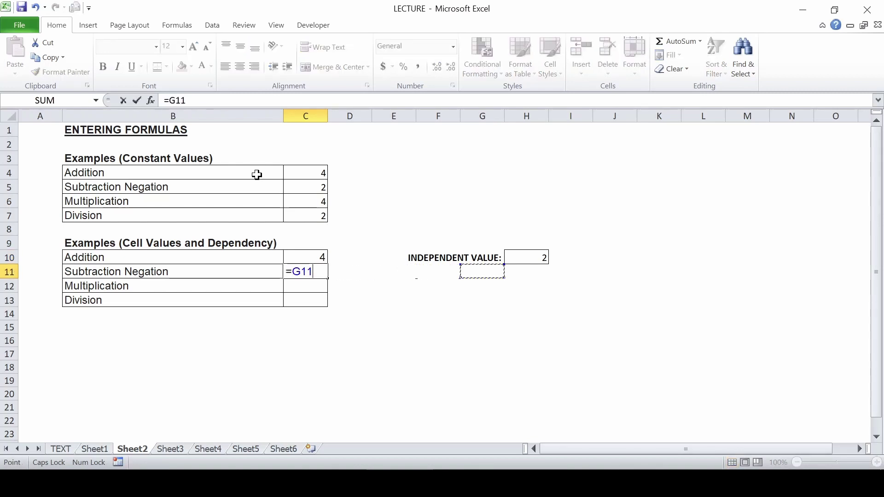
{"action": "key", "text": "Right"}
{"action": "key", "text": "Up"}
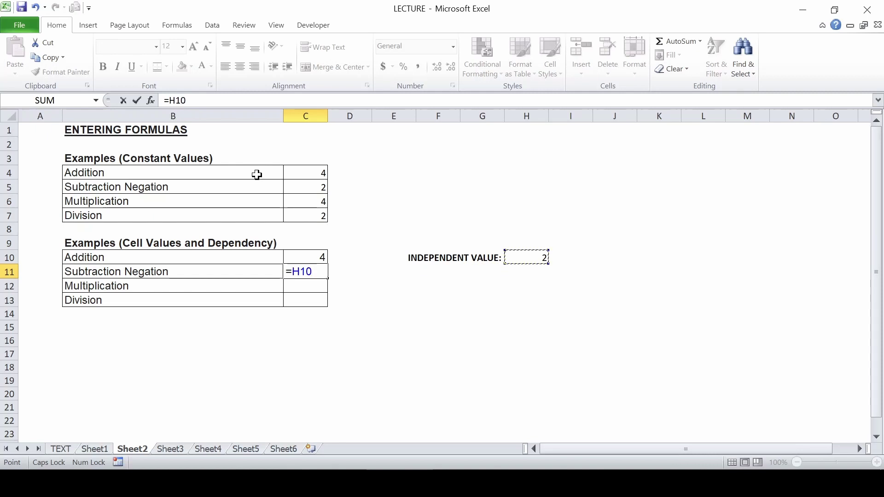
{"action": "type", "text": "-1"}
{"action": "key", "text": "Return"}
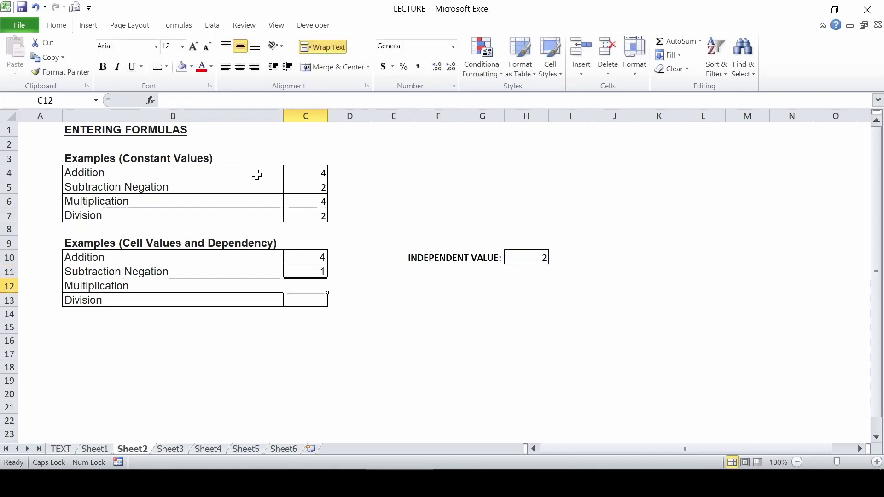
Step: Enter the multiplication formula =H10*2 in C12, referencing the independent value cell
{"action": "type", "text": "="}
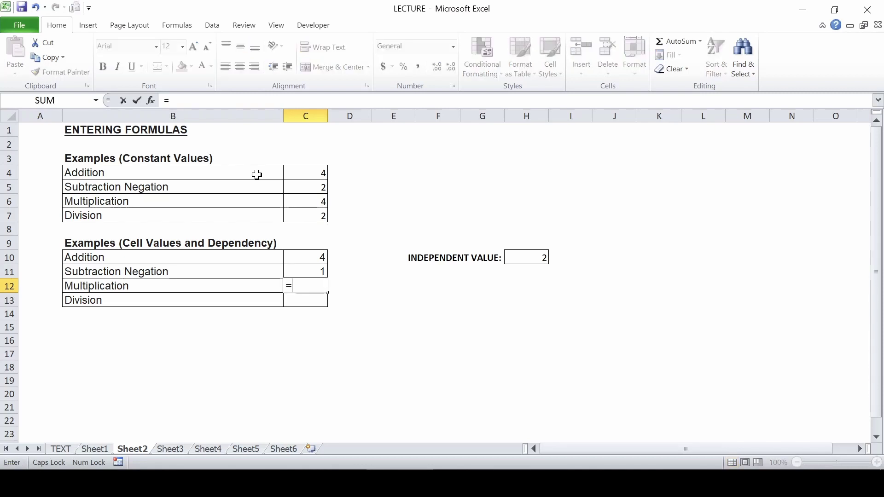
{"action": "key", "text": "Right"}
{"action": "key", "text": "Right"}
{"action": "key", "text": "Right"}
{"action": "key", "text": "Right"}
{"action": "key", "text": "Right"}
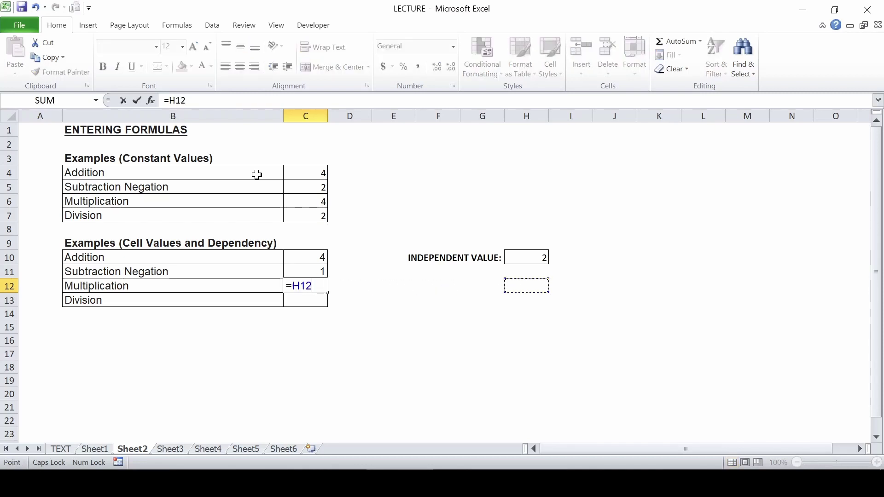
{"action": "key", "text": "Up"}
{"action": "key", "text": "Up"}
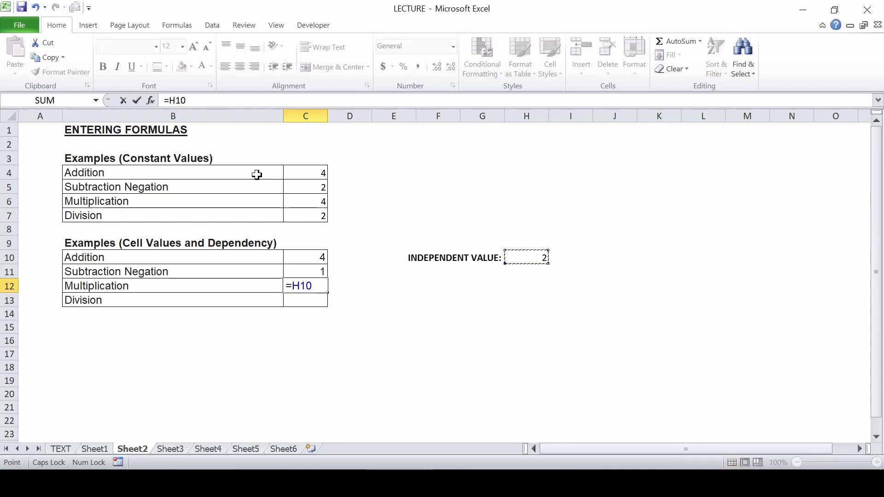
{"action": "type", "text": "*2"}
{"action": "key", "text": "Return"}
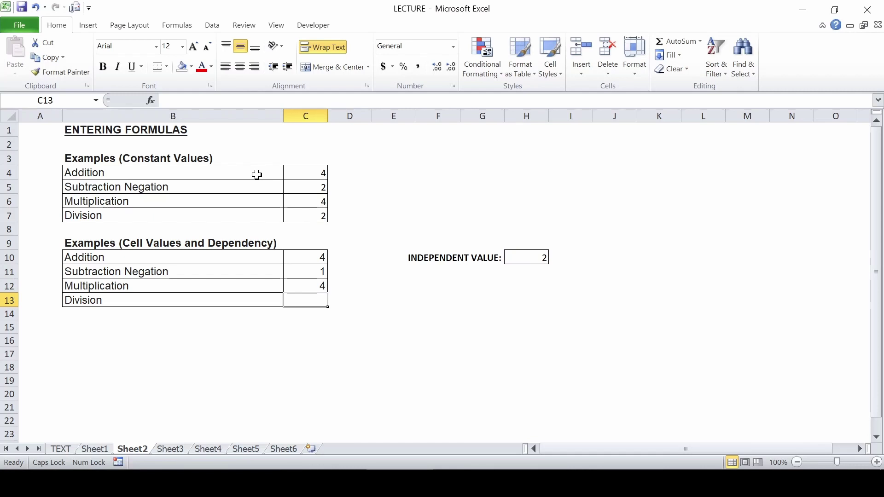
Step: Enter the division formula =H10/2 in C13, referencing the independent value cell
{"action": "type", "text": "="}
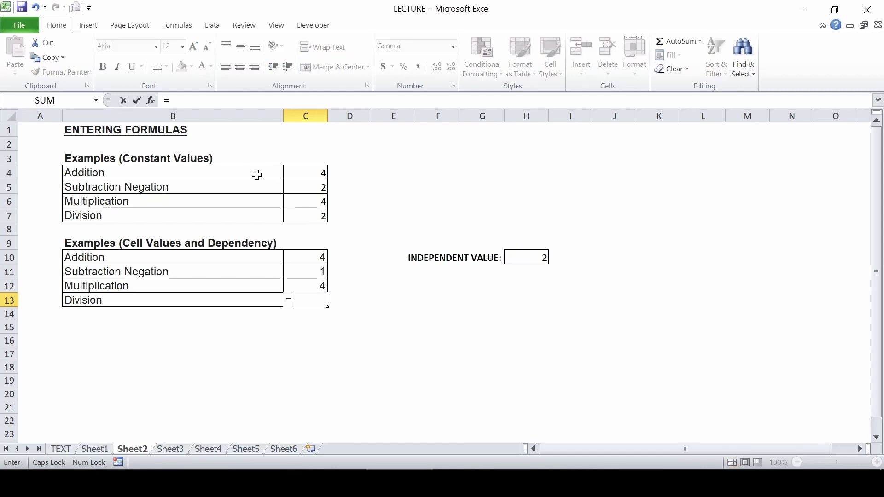
{"action": "key", "text": "Right"}
{"action": "key", "text": "Right"}
{"action": "key", "text": "Right"}
{"action": "key", "text": "Right"}
{"action": "key", "text": "Right"}
{"action": "key", "text": "Up"}
{"action": "key", "text": "Up"}
{"action": "key", "text": "Up"}
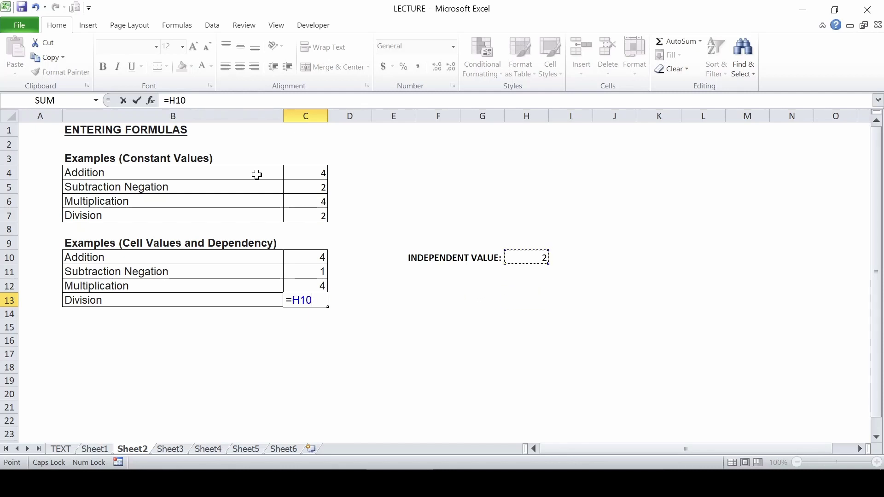
{"action": "type", "text": "/2"}
{"action": "key", "text": "Return"}
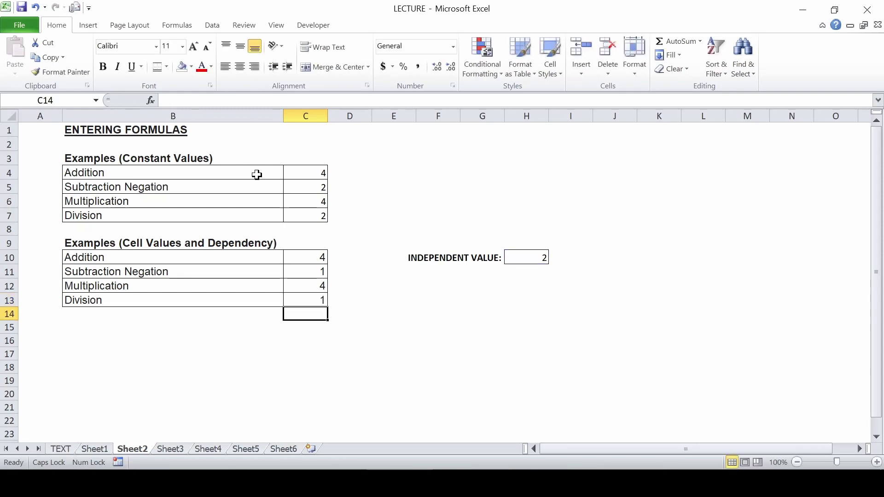
Step: Select the dependency formula results in C10:C13 to review them together
{"action": "key", "text": "Up"}
{"action": "key", "text": "Up"}
{"action": "key", "text": "Up"}
{"action": "key", "text": "Up"}
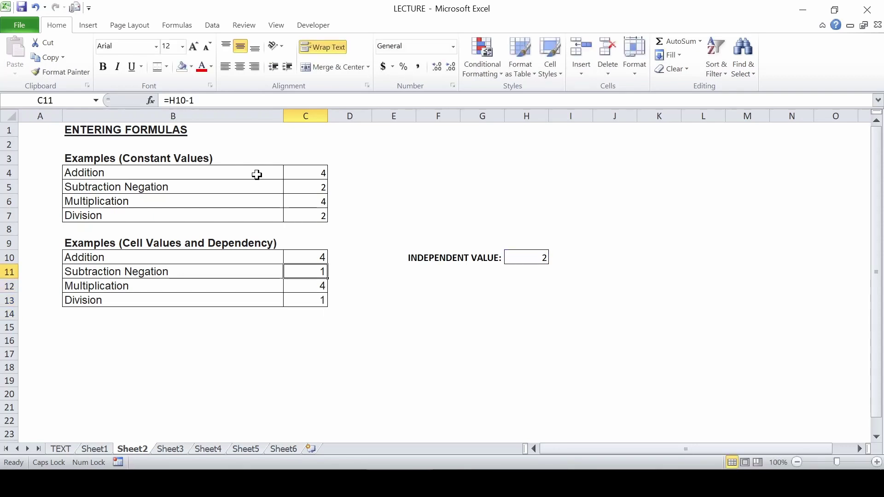
{"action": "key", "text": "shift+Down"}
{"action": "key", "text": "shift+Down"}
{"action": "key", "text": "shift+Down"}
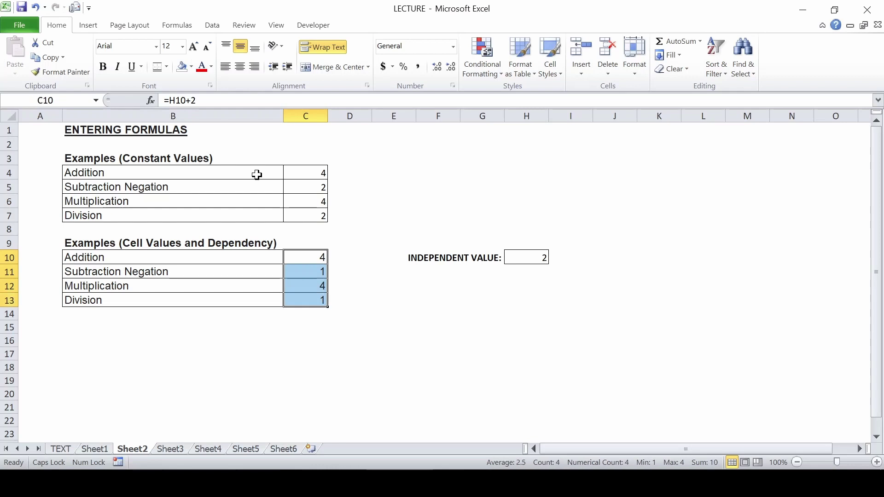
Step: Set the independent value in H10 to 10 and compare the constant-value examples with the dependency examples
{"action": "key", "text": "Right"}
{"action": "key", "text": "Right"}
{"action": "key", "text": "Right"}
{"action": "key", "text": "Right"}
{"action": "key", "text": "Right"}
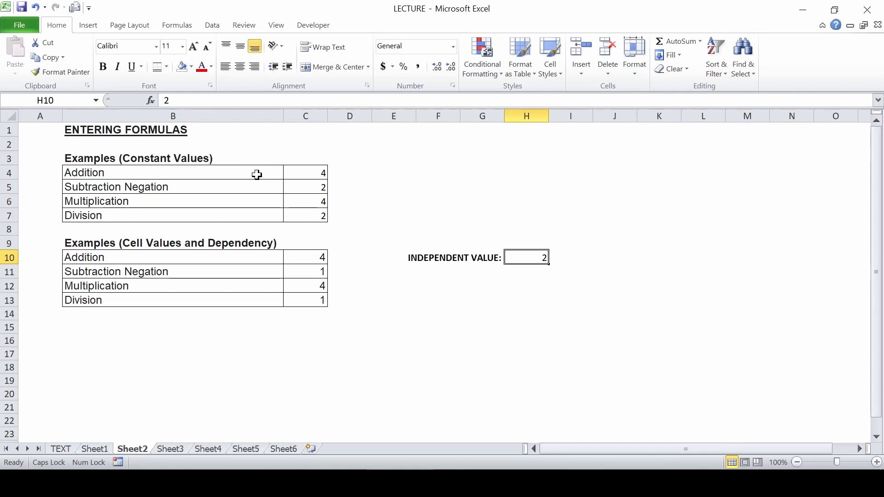
{"action": "type", "text": "10"}
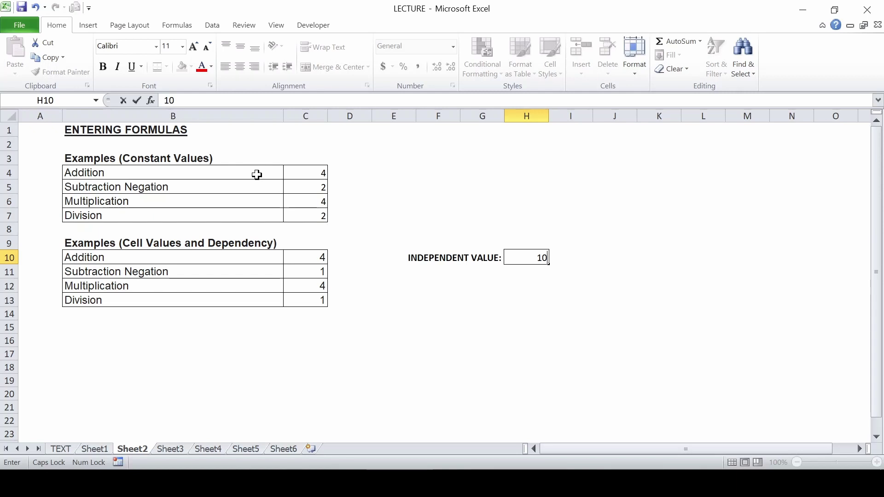
{"action": "key", "text": "Return"}
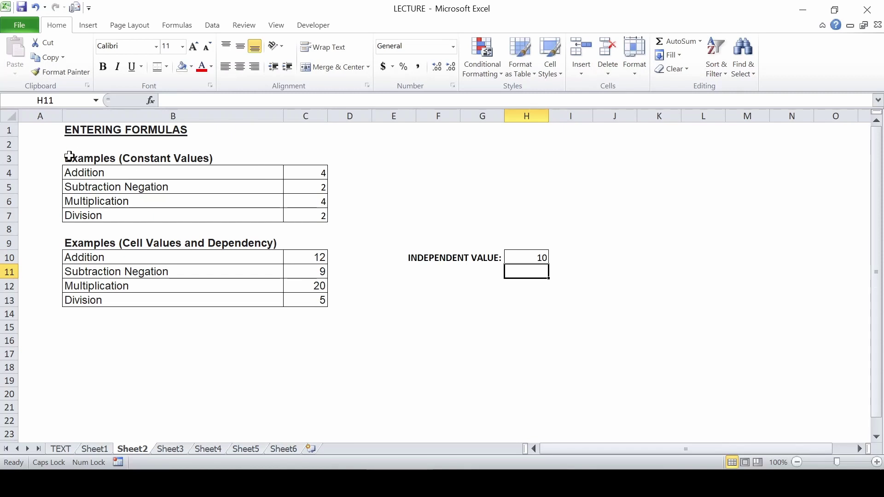
{"action": "left_click_drag", "start_coordinate": [66, 157], "coordinate": [303, 209]}
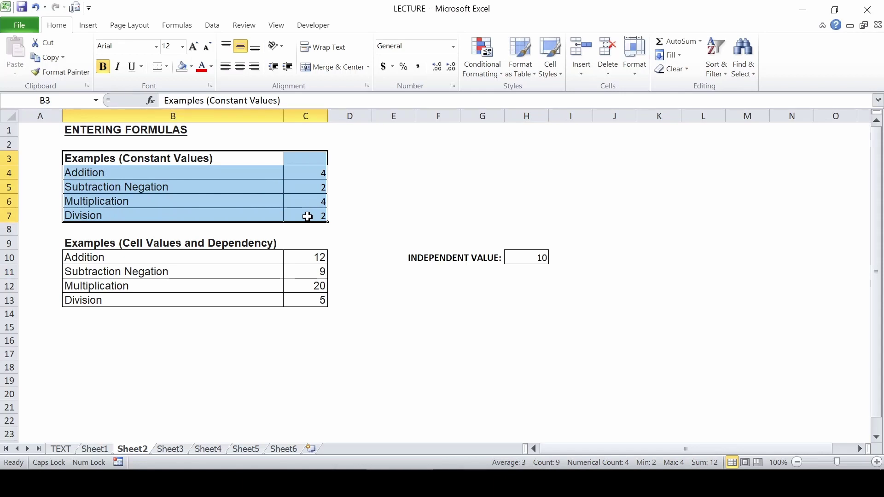
{"action": "left_click_drag", "start_coordinate": [70, 243], "coordinate": [300, 301]}
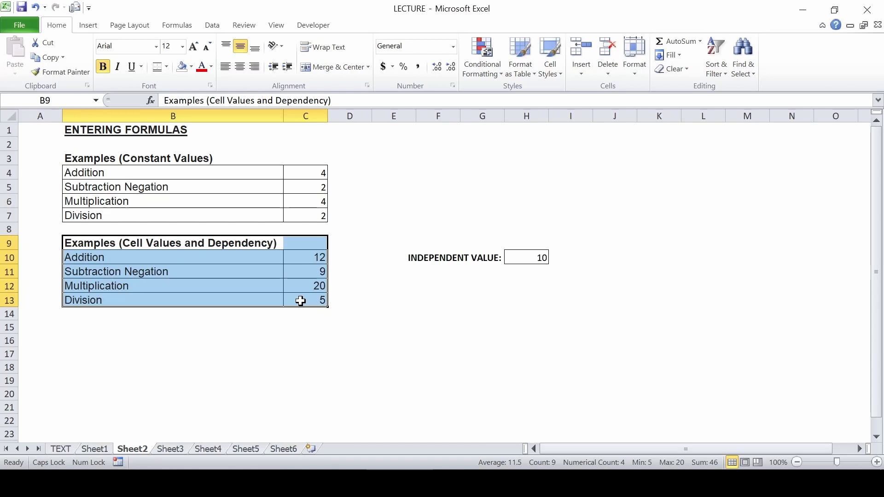
Step: Switch to Sheet3 and examine the vertical table's sales figures in B5:B14 and the bonus rule in E5
{"action": "key", "text": "ctrl+Page_Down"}
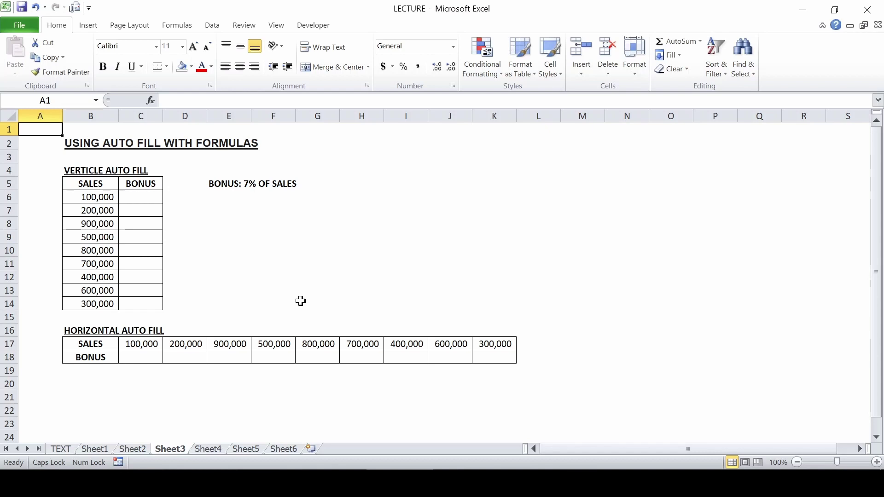
{"action": "key", "text": "Down"}
{"action": "key", "text": "Down"}
{"action": "key", "text": "Down"}
{"action": "key", "text": "Down"}
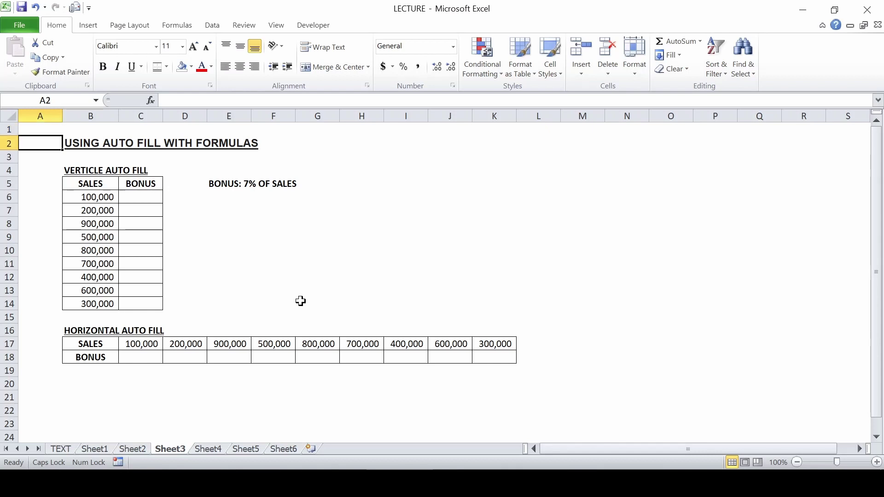
{"action": "key", "text": "Right"}
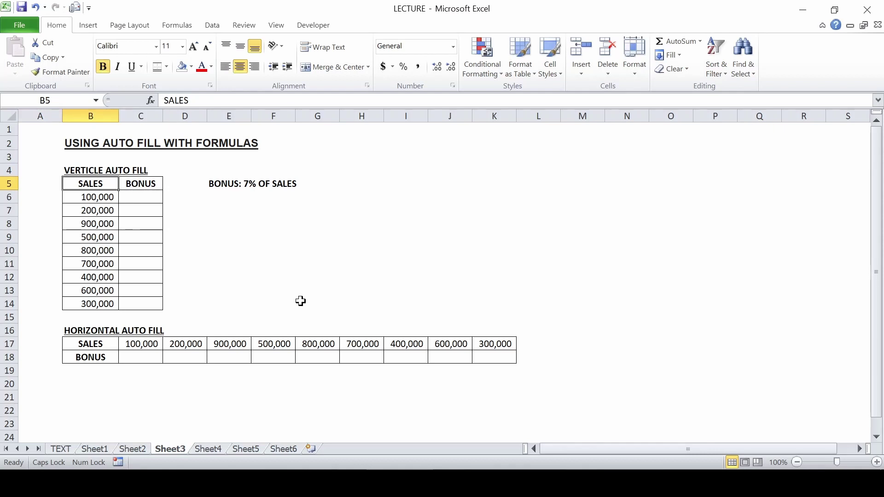
{"action": "key", "text": "shift+Down"}
{"action": "key", "text": "shift+Down"}
{"action": "key", "text": "shift+Down"}
{"action": "key", "text": "shift+Down"}
{"action": "key", "text": "shift+Down"}
{"action": "key", "text": "shift+Down"}
{"action": "key", "text": "shift+Down"}
{"action": "key", "text": "shift+Down"}
{"action": "key", "text": "shift+Down"}
{"action": "key", "text": "shift+Down"}
{"action": "key", "text": "shift+Up"}
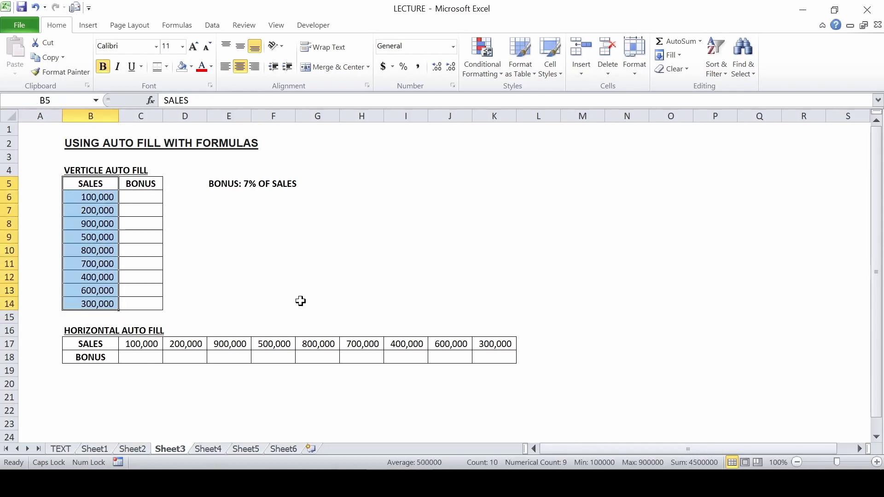
{"action": "key", "text": "Right"}
{"action": "key", "text": "Right"}
{"action": "key", "text": "Right"}
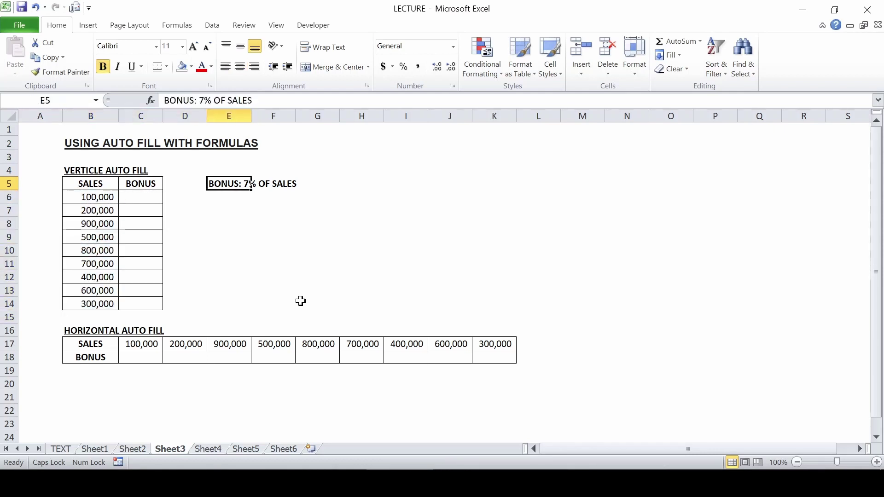
{"action": "key", "text": "Left"}
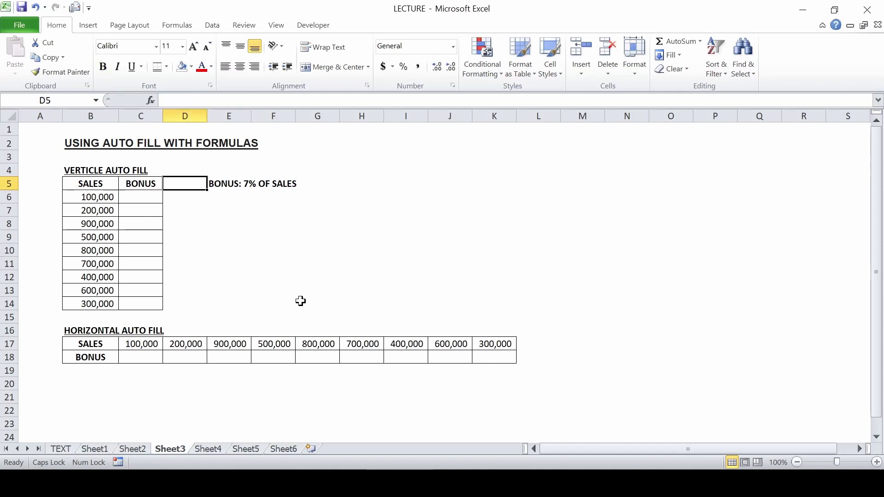
{"action": "key", "text": "Right"}
Step: Enter the bonus formula =B6*7% in C6 and auto fill it down the vertical table through C14
{"action": "key", "text": "Left"}
{"action": "key", "text": "Left"}
{"action": "key", "text": "Down"}
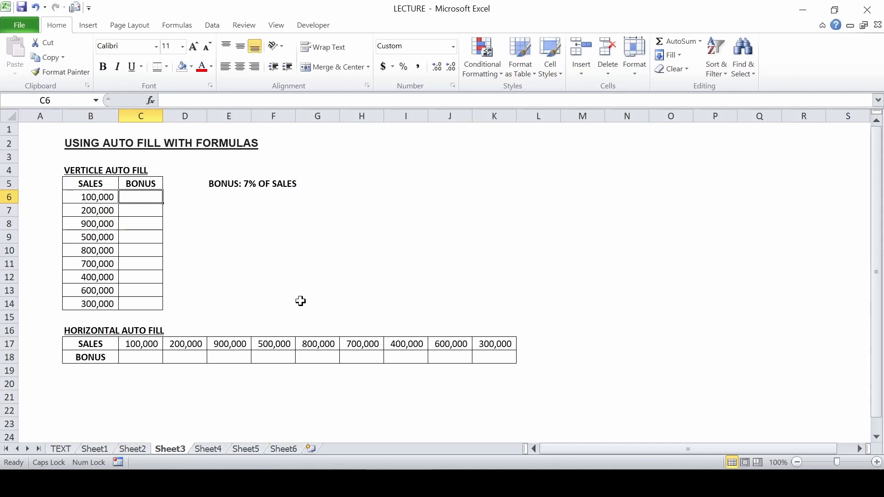
{"action": "type", "text": "="}
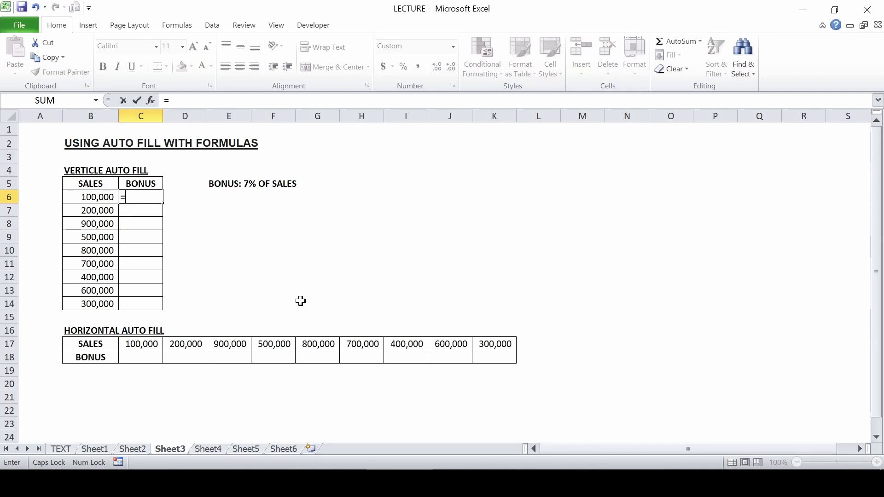
{"action": "key", "text": "Left"}
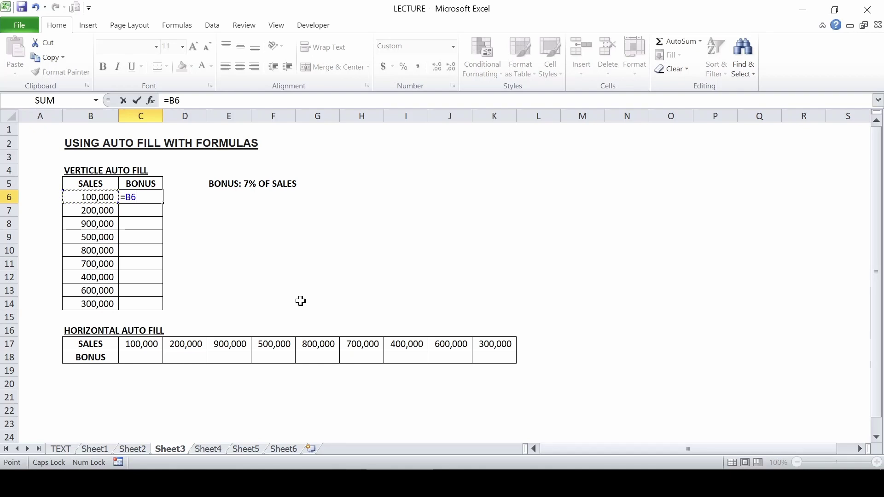
{"action": "type", "text": "*7%"}
{"action": "key", "text": "Return"}
{"action": "key", "text": "Up"}
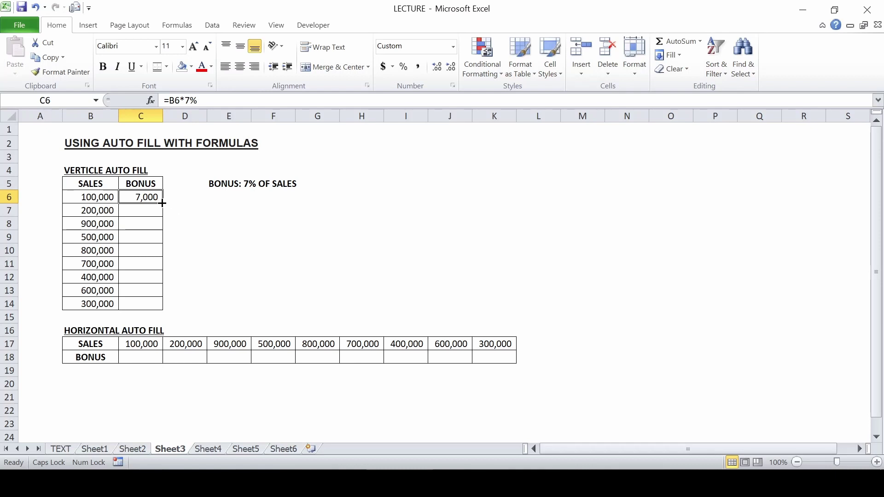
{"action": "left_click_drag", "start_coordinate": [162, 203], "coordinate": [158, 305]}
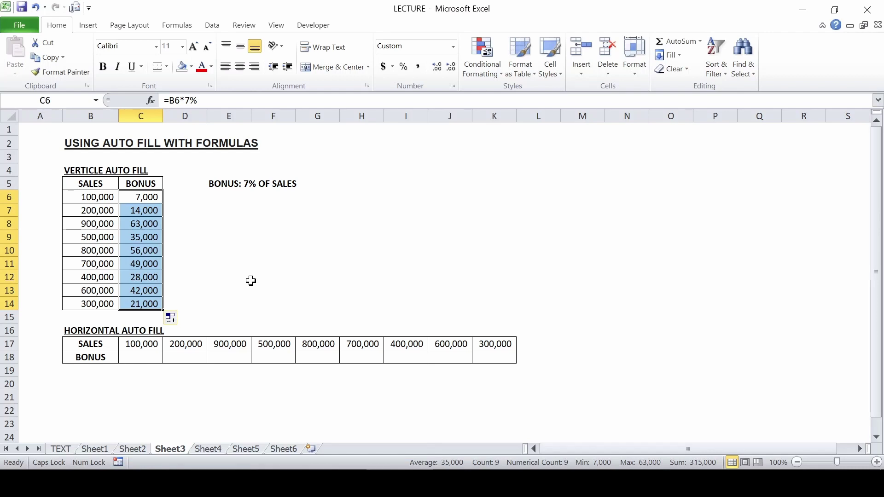
Step: Enter the bonus formula =C17*7% in C18 and auto fill it across the horizontal table through K18
{"action": "left_click", "coordinate": [145, 358]}
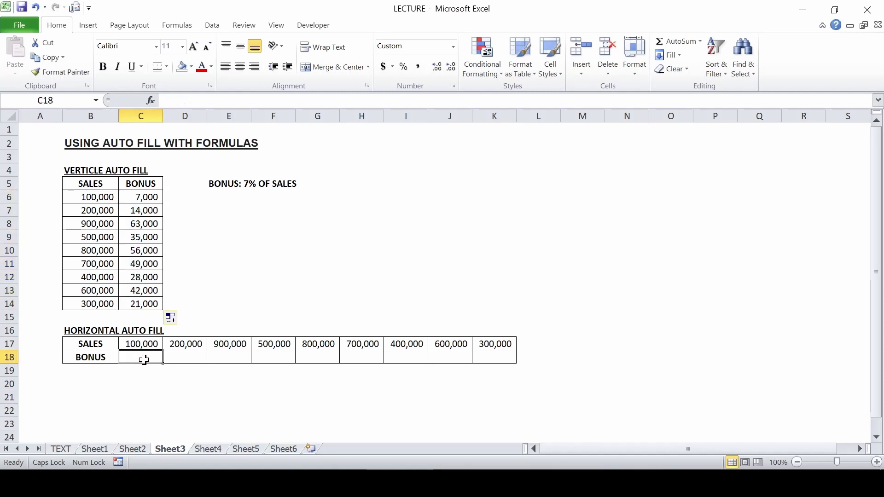
{"action": "type", "text": "="}
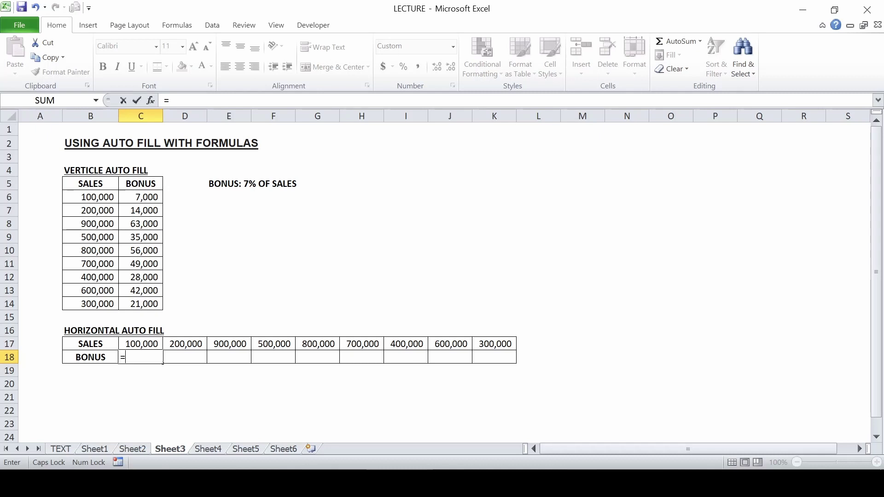
{"action": "key", "text": "Up"}
{"action": "type", "text": "*7%"}
{"action": "key", "text": "Return"}
{"action": "left_click", "coordinate": [144, 360]}
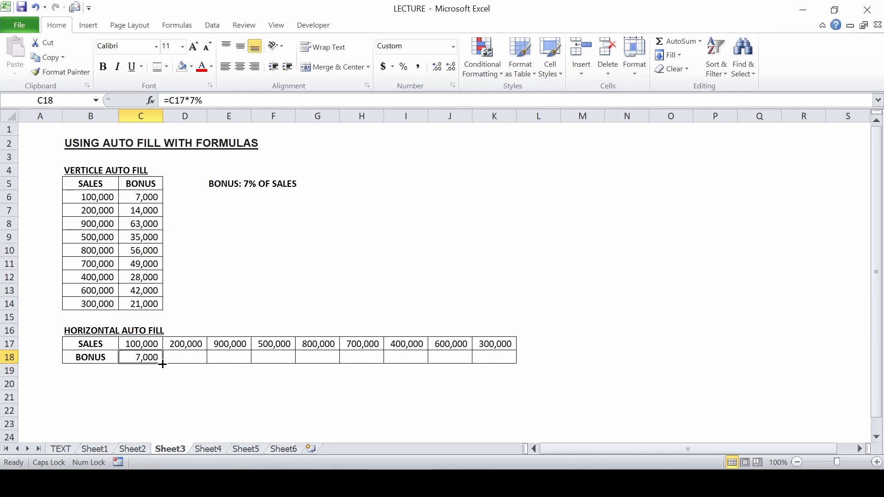
{"action": "left_click_drag", "start_coordinate": [162, 364], "coordinate": [518, 362]}
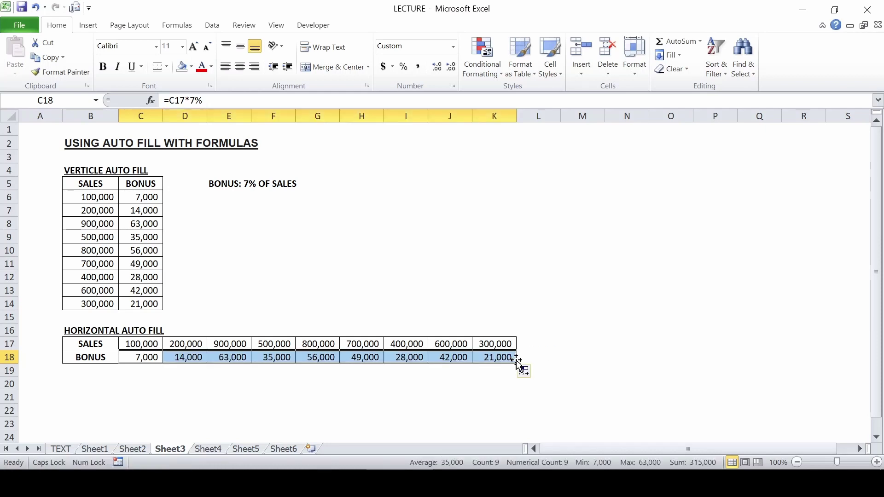
Step: Switch to Sheet4 and examine the expense labels and the JUL, AUG and SEP column headings of the table
{"action": "left_click", "coordinate": [551, 360]}
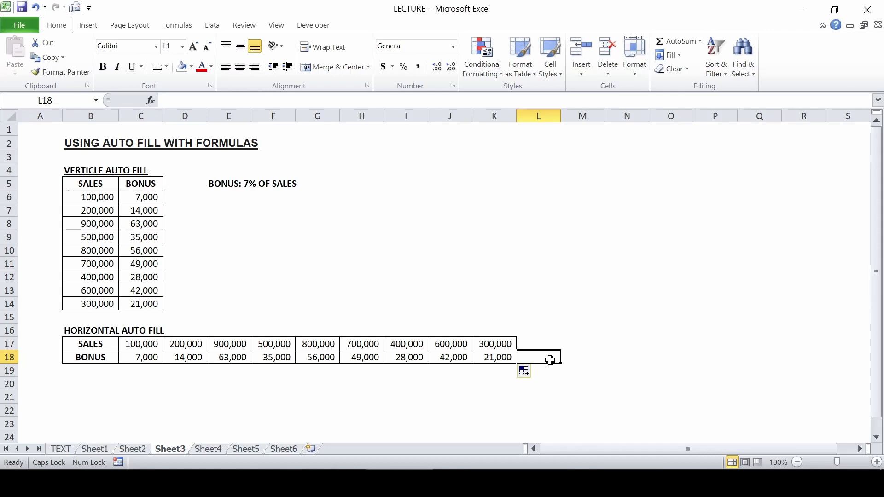
{"action": "key", "text": "ctrl+Page_Down"}
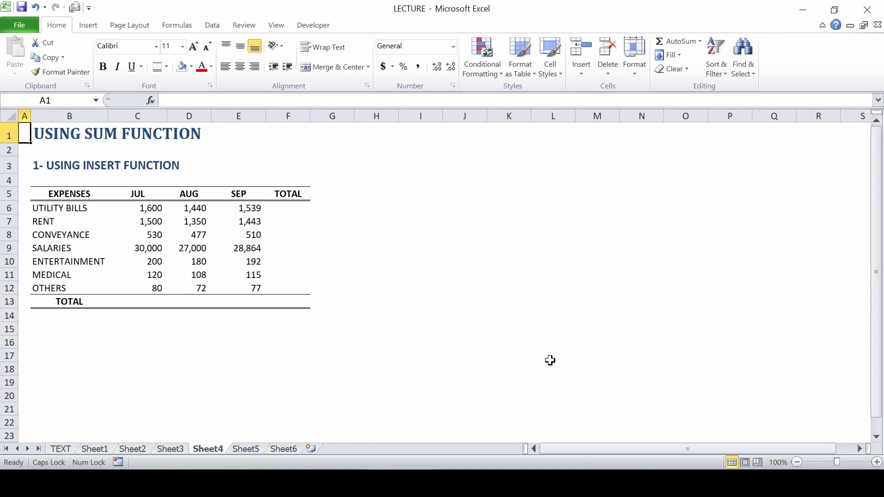
{"action": "key", "text": "Down"}
{"action": "key", "text": "Down"}
{"action": "key", "text": "Down"}
{"action": "key", "text": "Down"}
{"action": "key", "text": "Right"}
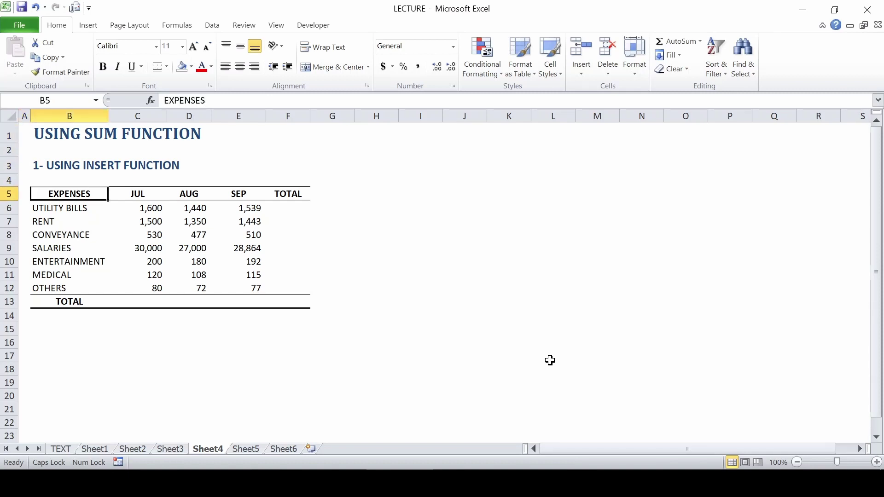
{"action": "key", "text": "Down"}
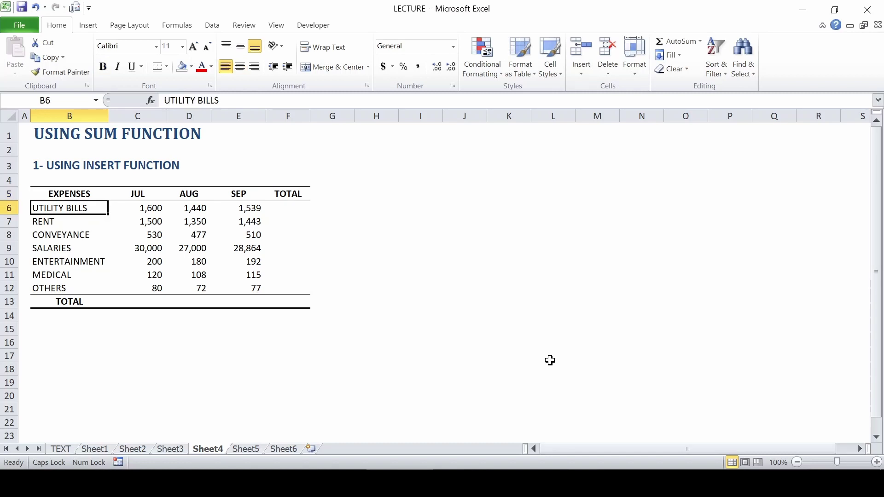
{"action": "key", "text": "Down"}
{"action": "key", "text": "Down"}
{"action": "key", "text": "Right"}
{"action": "key", "text": "Up"}
{"action": "key", "text": "Up"}
{"action": "key", "text": "Up"}
{"action": "key", "text": "Right"}
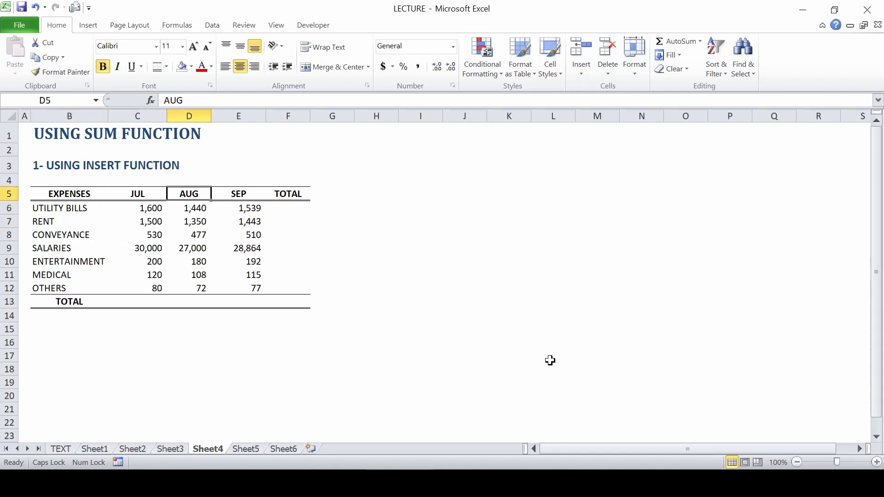
{"action": "key", "text": "Right"}
{"action": "key", "text": "Down"}
{"action": "key", "text": "Left"}
{"action": "key", "text": "Left"}
{"action": "key", "text": "Up"}
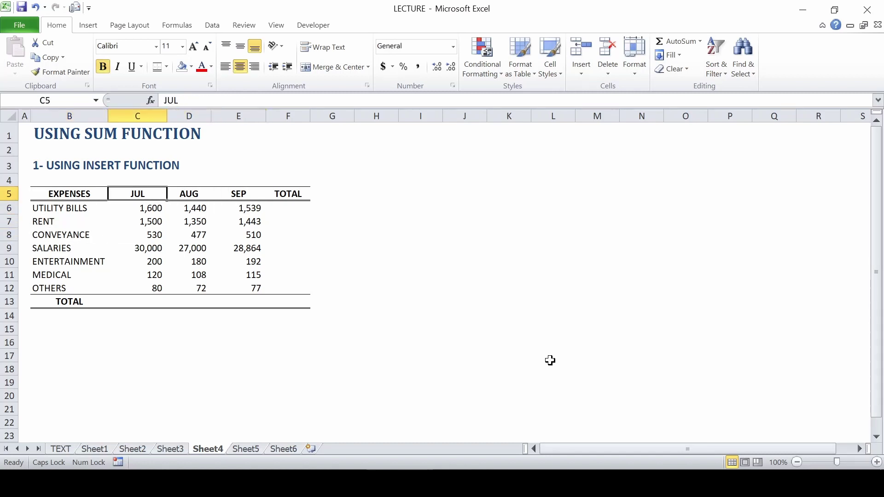
{"action": "key", "text": "Right"}
{"action": "key", "text": "Right"}
{"action": "key", "text": "Left"}
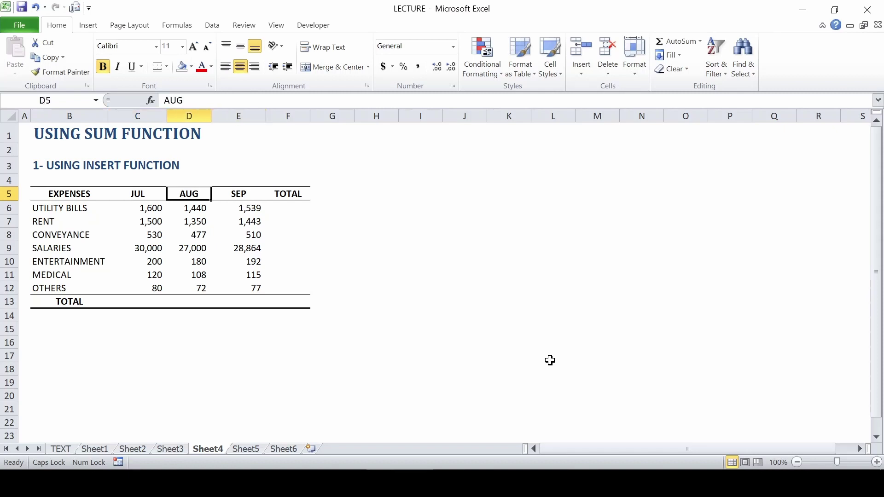
Step: Examine the UTILITY BILLS row from B6 across the three months to the TOTAL column in F6
{"action": "key", "text": "Left"}
{"action": "key", "text": "Down"}
{"action": "key", "text": "Right"}
{"action": "key", "text": "Right"}
{"action": "key", "text": "Right"}
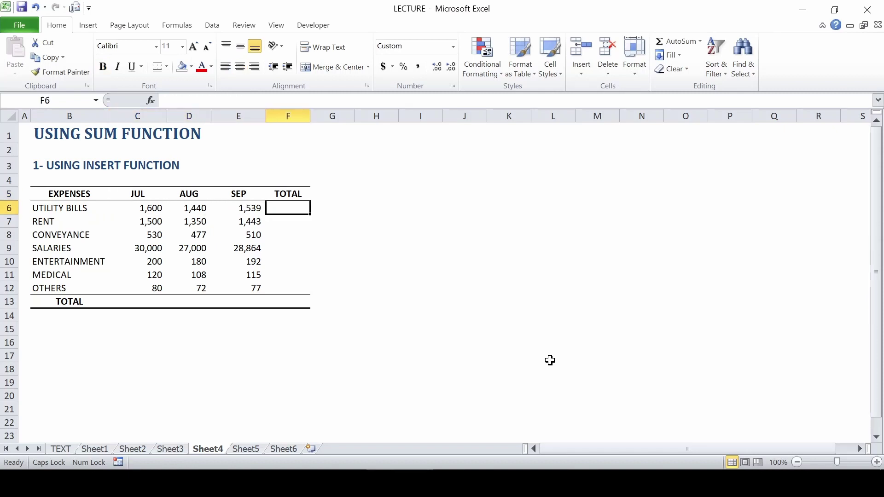
{"action": "key", "text": "Left"}
{"action": "key", "text": "Left"}
{"action": "key", "text": "Left"}
{"action": "key", "text": "Left"}
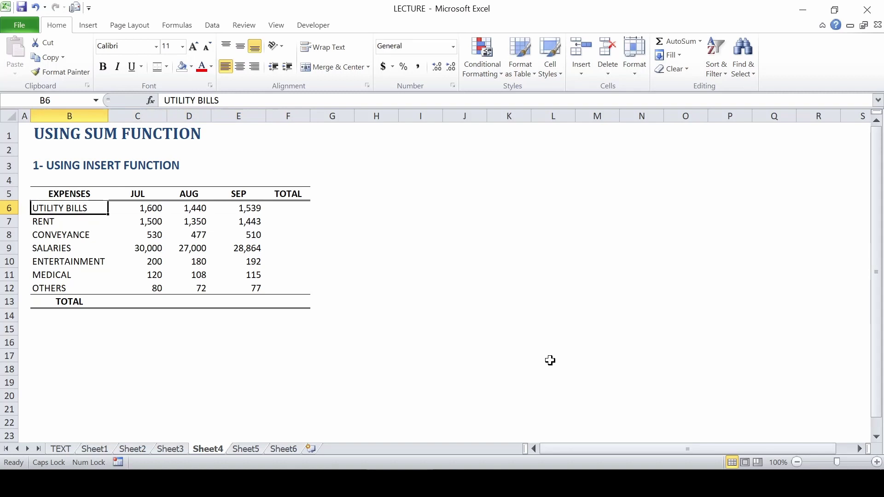
{"action": "key", "text": "Right"}
{"action": "key", "text": "Right"}
{"action": "key", "text": "Right"}
{"action": "key", "text": "Right"}
{"action": "key", "text": "Left"}
{"action": "key", "text": "Left"}
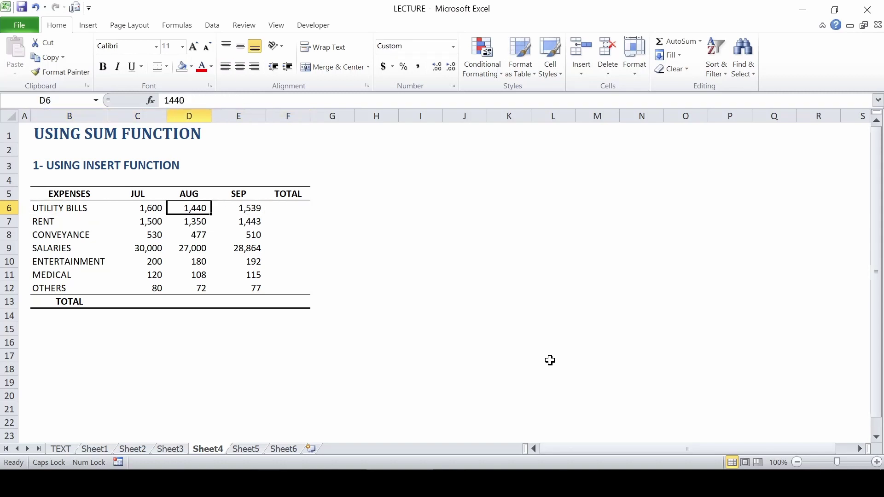
Step: Examine the expense rows down to the TOTAL row, and its cells from B13 across to F13
{"action": "key", "text": "Left"}
{"action": "key", "text": "Left"}
{"action": "key", "text": "Down"}
{"action": "key", "text": "Down"}
{"action": "key", "text": "Down"}
{"action": "key", "text": "Down"}
{"action": "key", "text": "Down"}
{"action": "key", "text": "Down"}
{"action": "key", "text": "Down"}
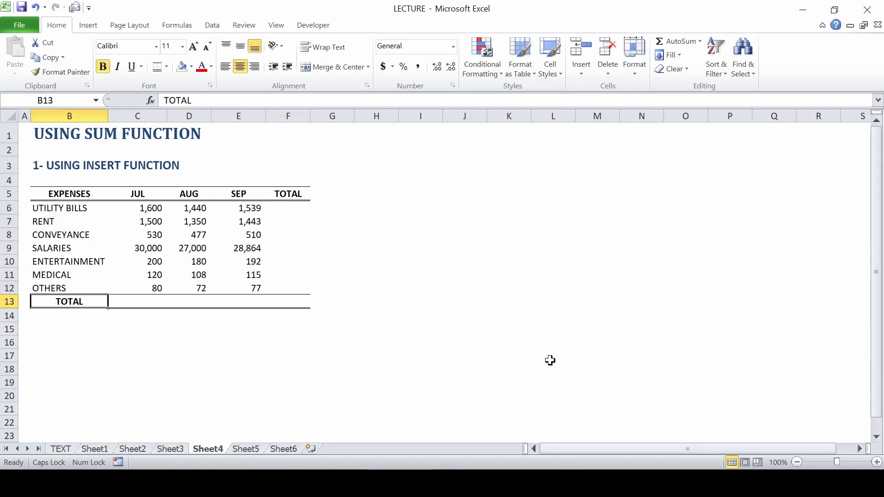
{"action": "key", "text": "Right"}
{"action": "key", "text": "Right"}
{"action": "key", "text": "Right"}
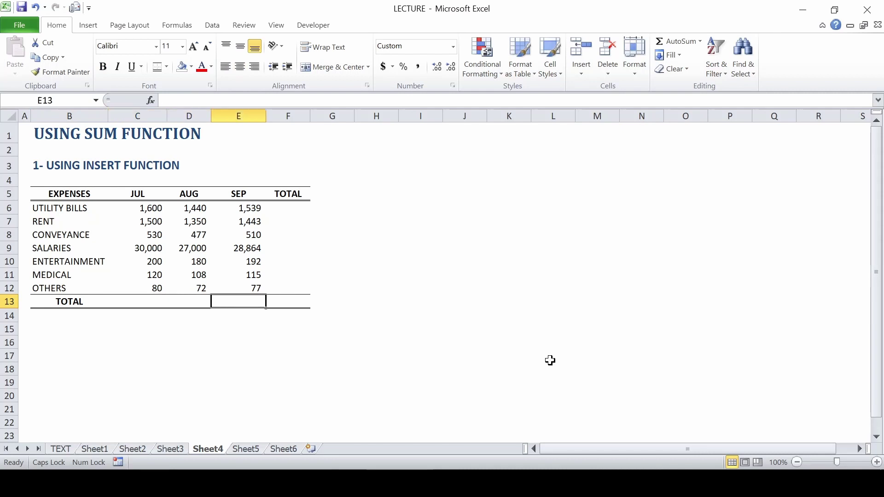
{"action": "key", "text": "Right"}
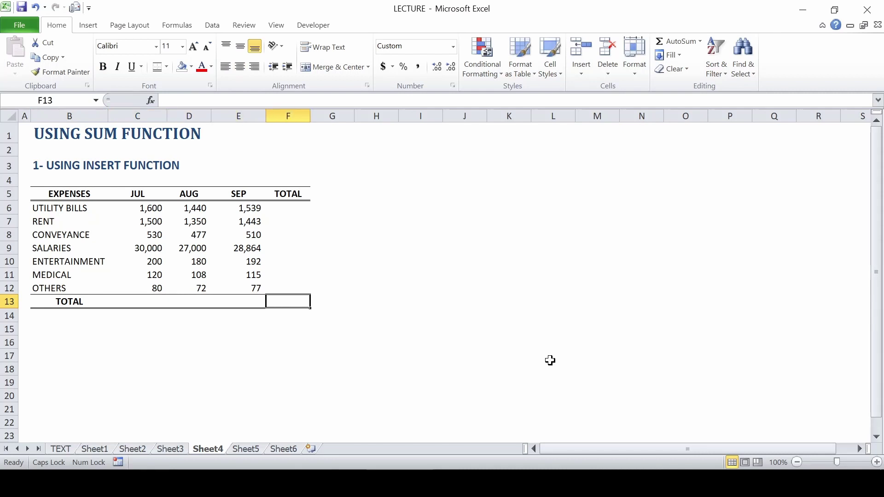
Step: Total the July expenses in C13 with the formula =C6+C7+C8+C9+C10+C11+C12, and clear the cell again
{"action": "key", "text": "Left"}
{"action": "key", "text": "Left"}
{"action": "key", "text": "Left"}
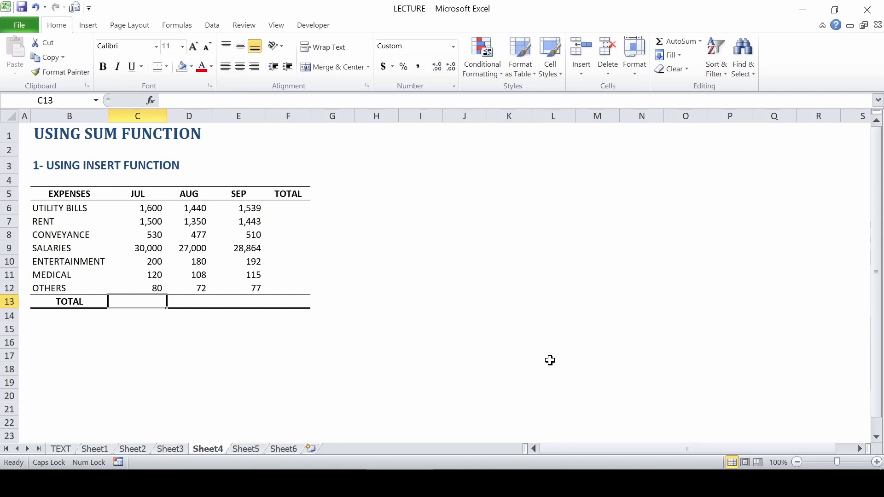
{"action": "type", "text": "="}
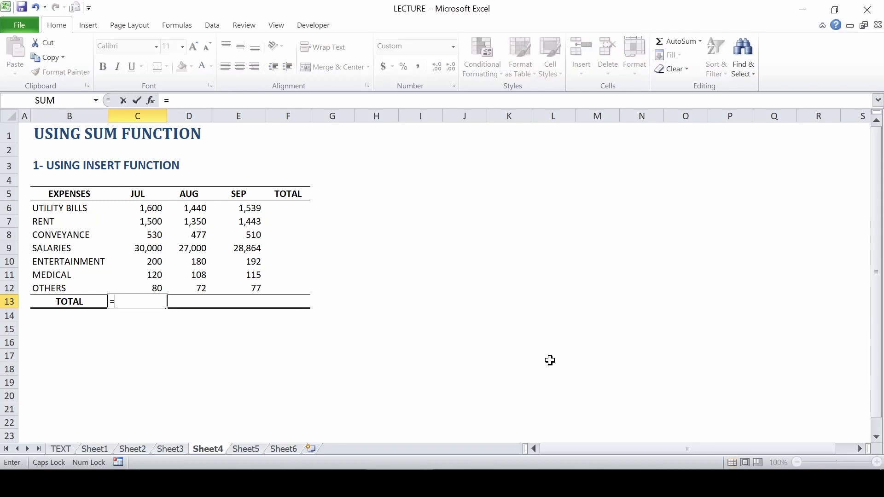
{"action": "key", "text": "Up"}
{"action": "key", "text": "Up"}
{"action": "key", "text": "Up"}
{"action": "key", "text": "Up"}
{"action": "key", "text": "Up"}
{"action": "key", "text": "Up"}
{"action": "key", "text": "Up"}
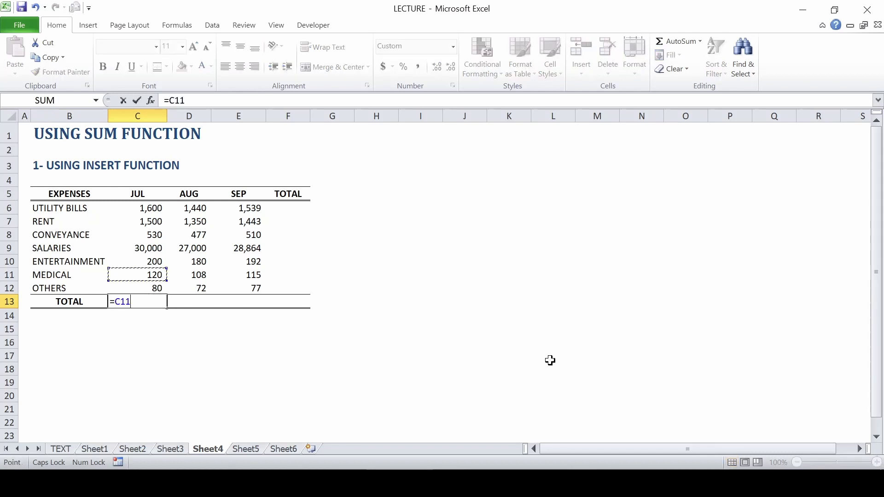
{"action": "type", "text": "+"}
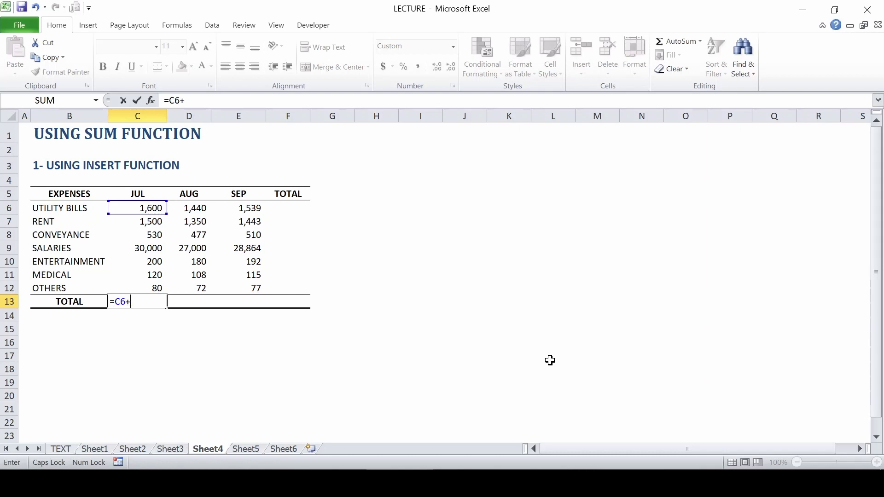
{"action": "key", "text": "Up"}
{"action": "key", "text": "Up"}
{"action": "key", "text": "Up"}
{"action": "key", "text": "Up"}
{"action": "key", "text": "Up"}
{"action": "key", "text": "Up"}
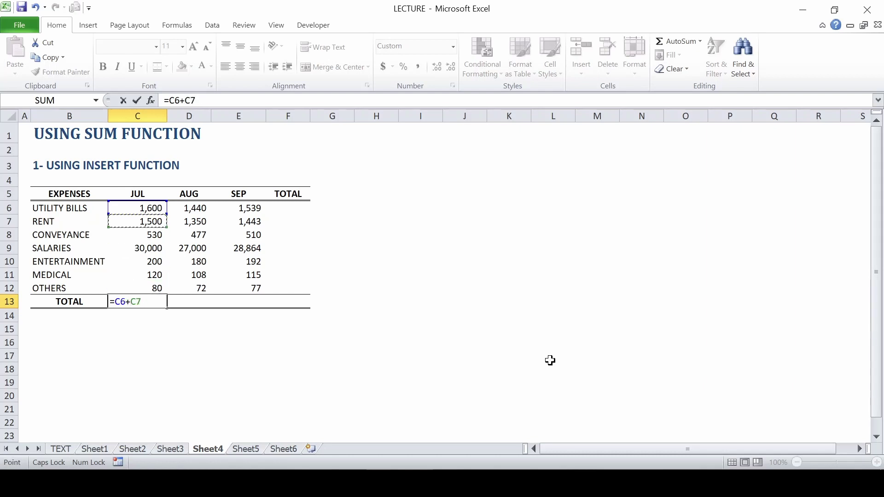
{"action": "type", "text": "+"}
{"action": "key", "text": "Up"}
{"action": "key", "text": "Up"}
{"action": "key", "text": "Up"}
{"action": "key", "text": "Up"}
{"action": "key", "text": "Up"}
{"action": "type", "text": "+"}
{"action": "key", "text": "Up"}
{"action": "key", "text": "Up"}
{"action": "key", "text": "Up"}
{"action": "key", "text": "Up"}
{"action": "type", "text": "+"}
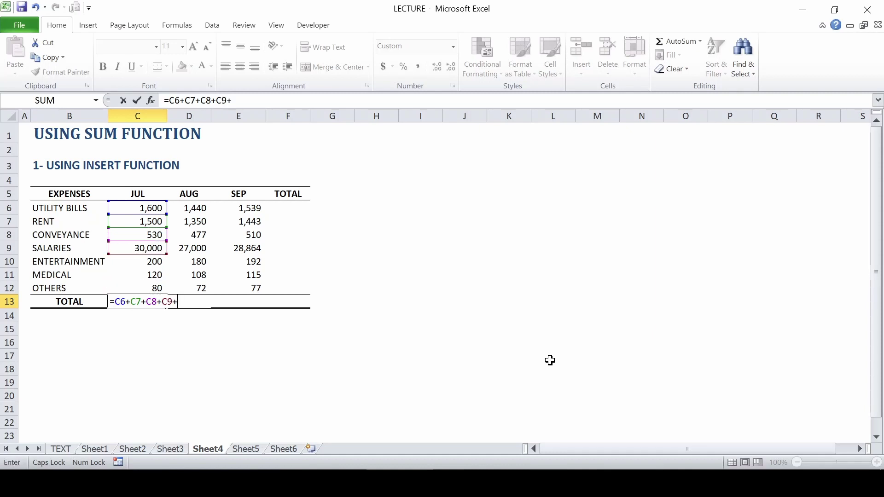
{"action": "key", "text": "Up"}
{"action": "key", "text": "Up"}
{"action": "key", "text": "Up"}
{"action": "type", "text": "+"}
{"action": "key", "text": "Up"}
{"action": "key", "text": "Up"}
{"action": "type", "text": "+"}
{"action": "key", "text": "Up"}
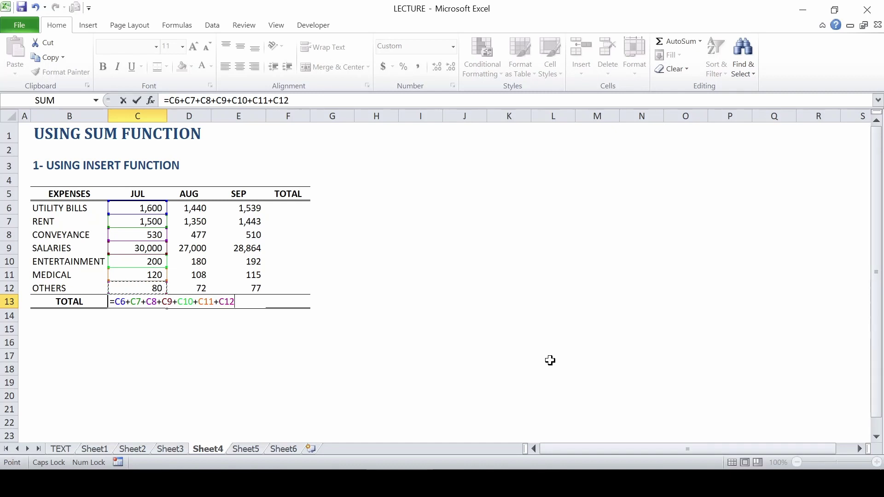
{"action": "key", "text": "Return"}
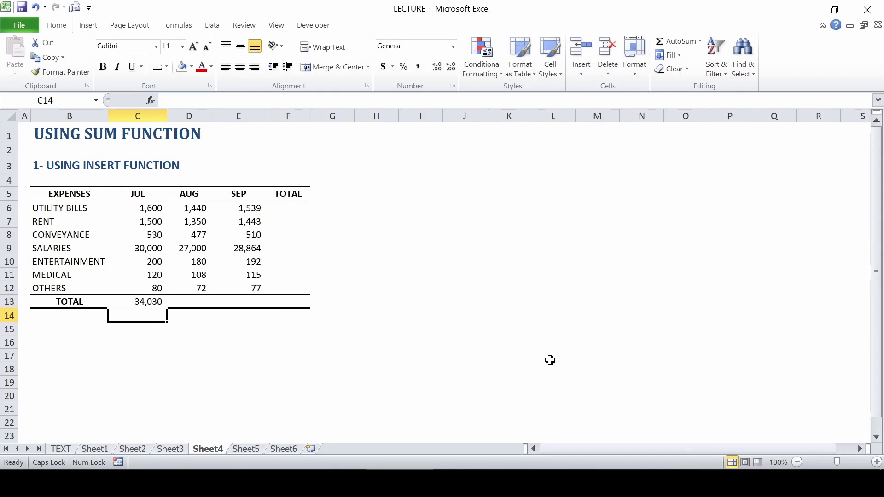
{"action": "key", "text": "Up"}
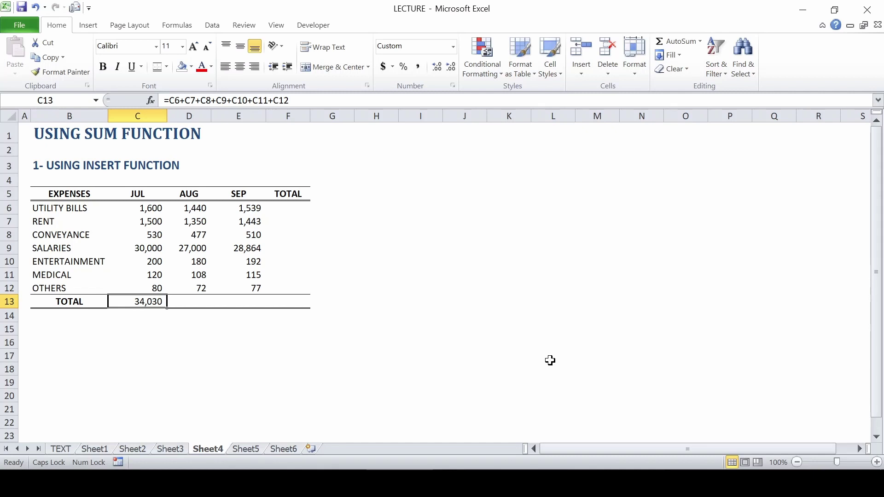
{"action": "key", "text": "Delete"}
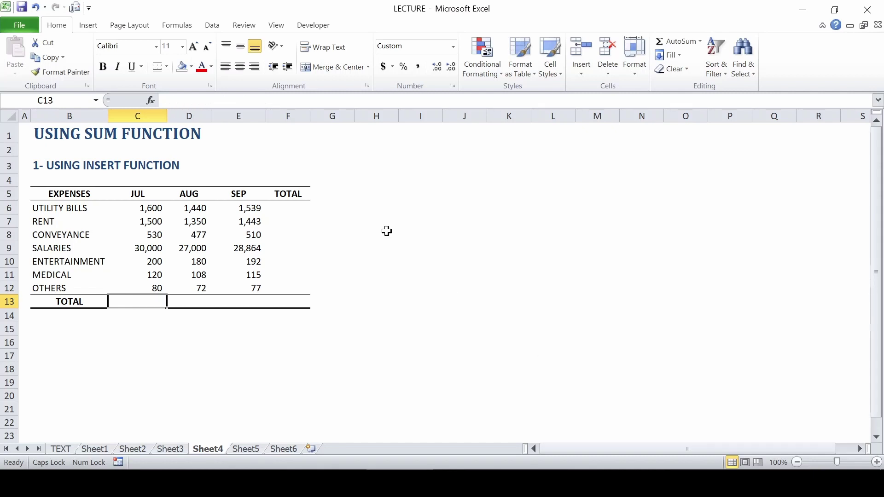
Step: Insert the SUM function in C13 with the range C6:C12 and auto fill it across the TOTAL row through F13
{"action": "left_click", "coordinate": [184, 31]}
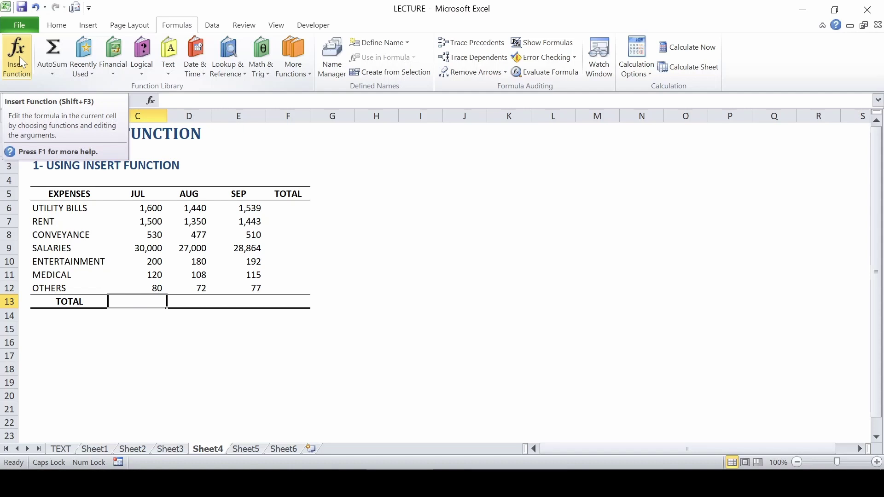
{"action": "left_click", "coordinate": [150, 101]}
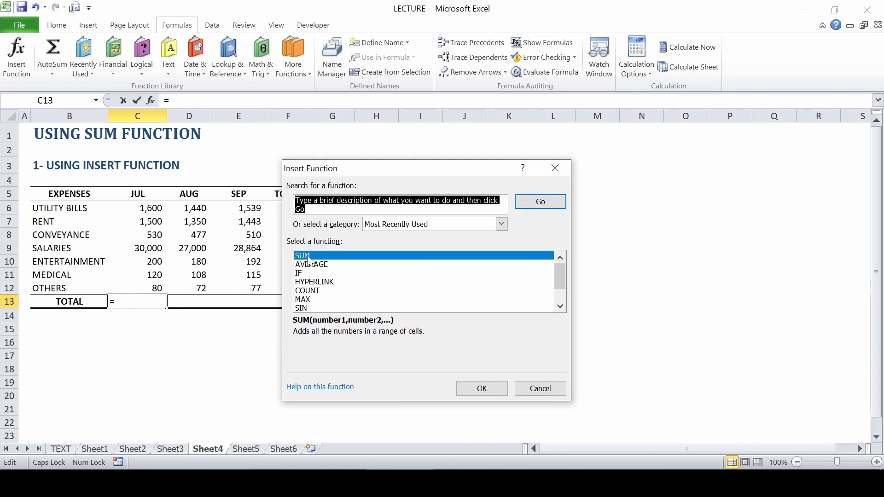
{"action": "left_click", "coordinate": [463, 385]}
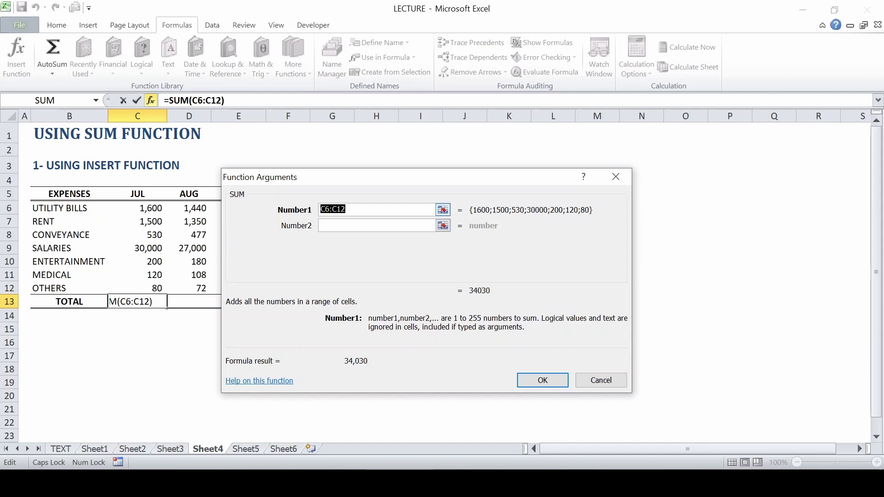
{"action": "key", "text": "BackSpace"}
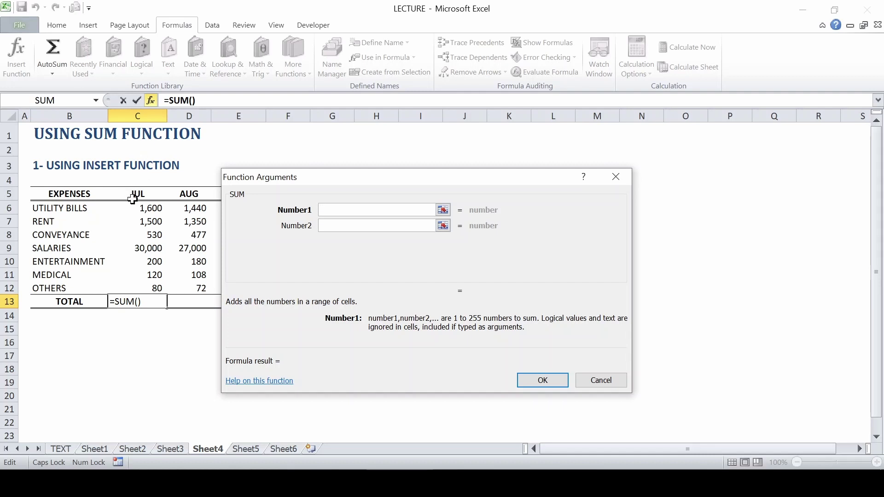
{"action": "left_click_drag", "start_coordinate": [146, 209], "coordinate": [150, 288]}
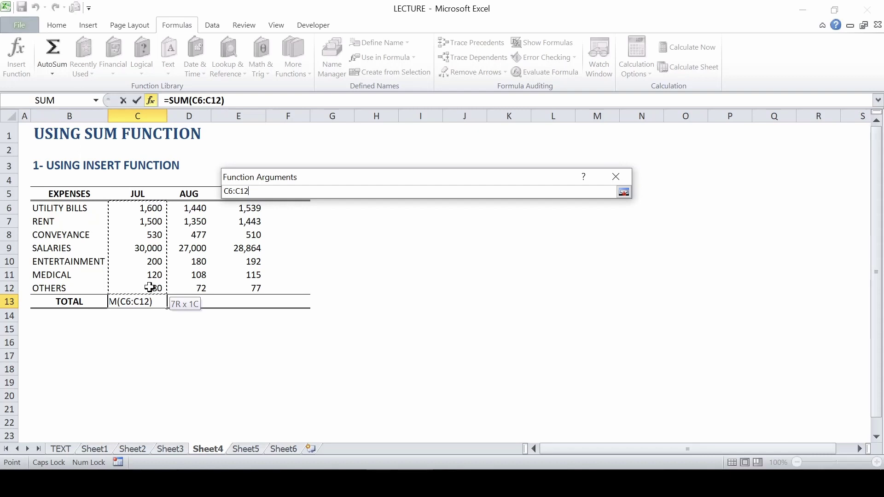
{"action": "key", "text": "Return"}
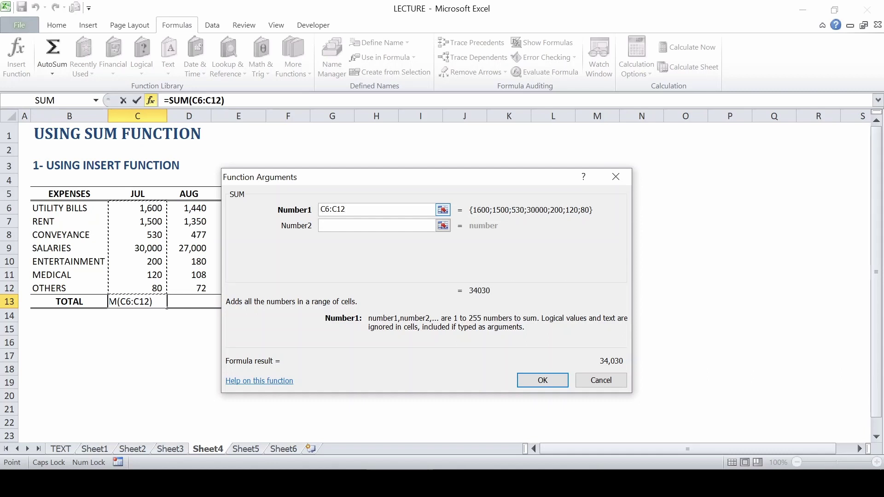
{"action": "left_click", "coordinate": [529, 381]}
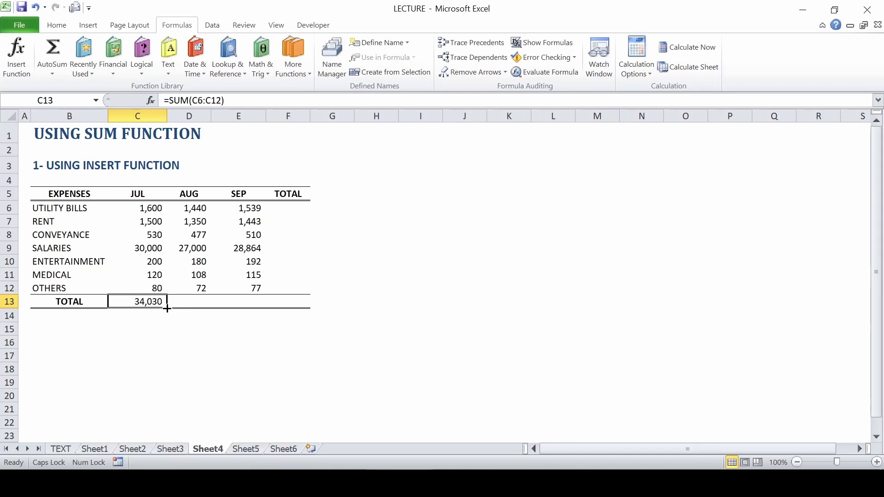
{"action": "left_click_drag", "start_coordinate": [167, 308], "coordinate": [305, 310]}
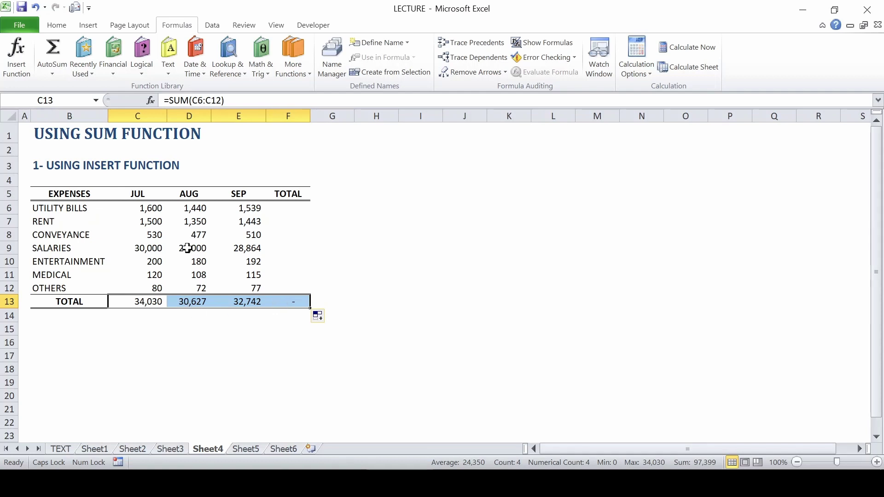
Step: Insert the SUM function in F6 with the range C6:E6 and auto fill it down the TOTAL column through F12
{"action": "left_click", "coordinate": [285, 208]}
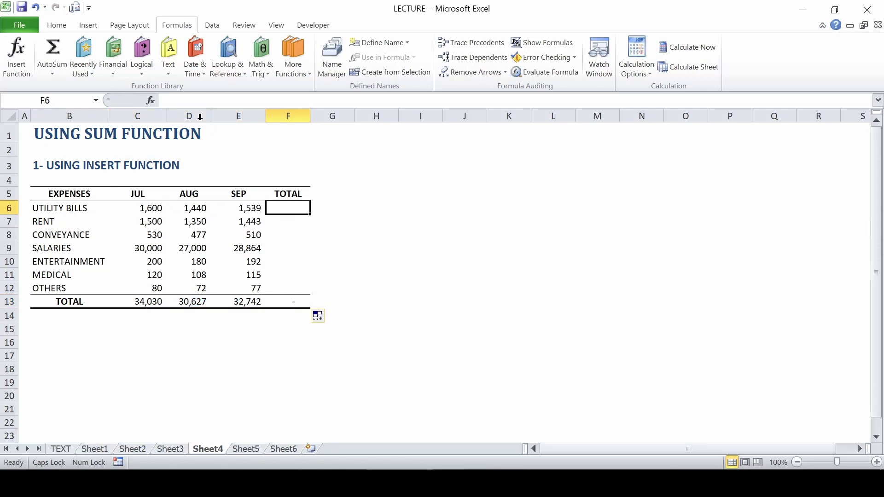
{"action": "left_click", "coordinate": [150, 100]}
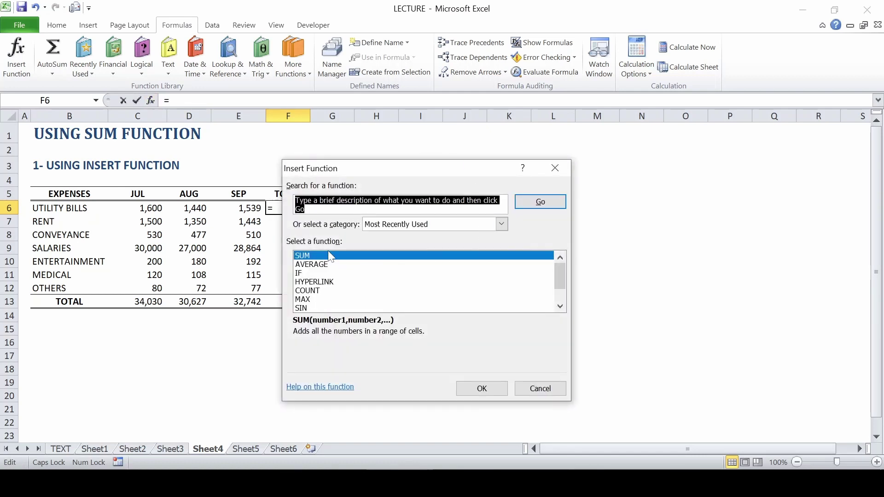
{"action": "left_click", "coordinate": [482, 389]}
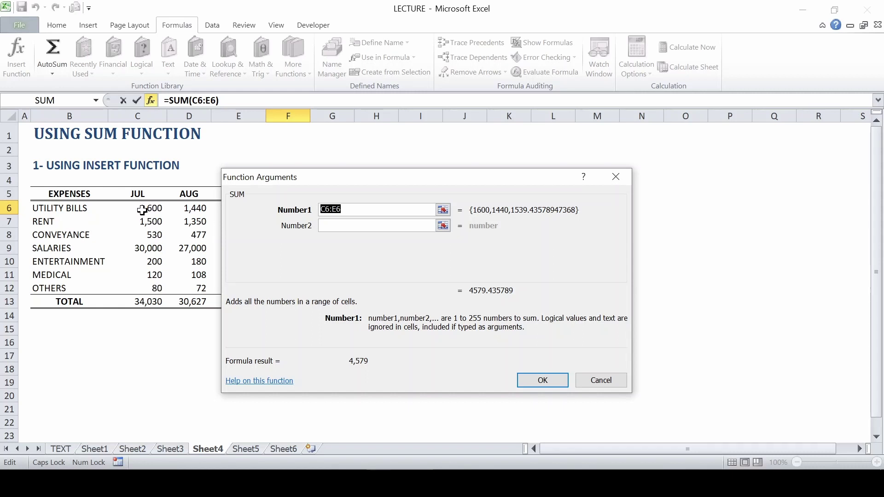
{"action": "left_click_drag", "start_coordinate": [142, 209], "coordinate": [230, 212]}
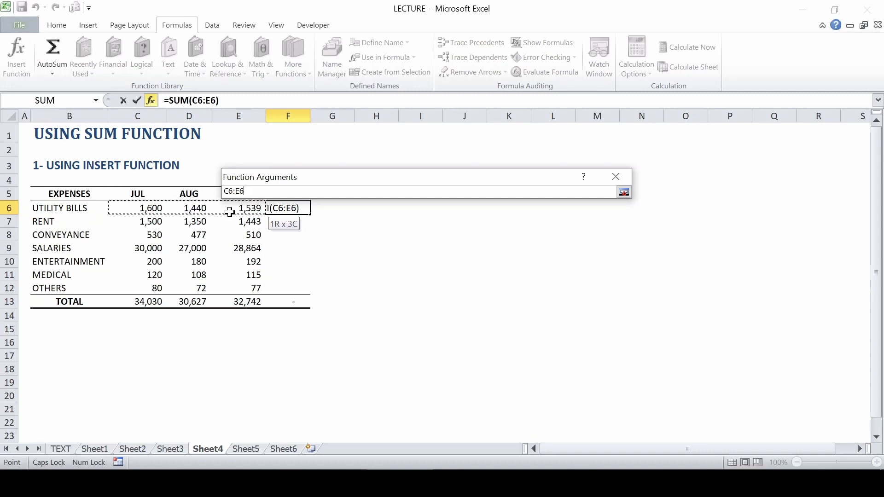
{"action": "left_click_drag", "start_coordinate": [229, 212], "coordinate": [231, 211]}
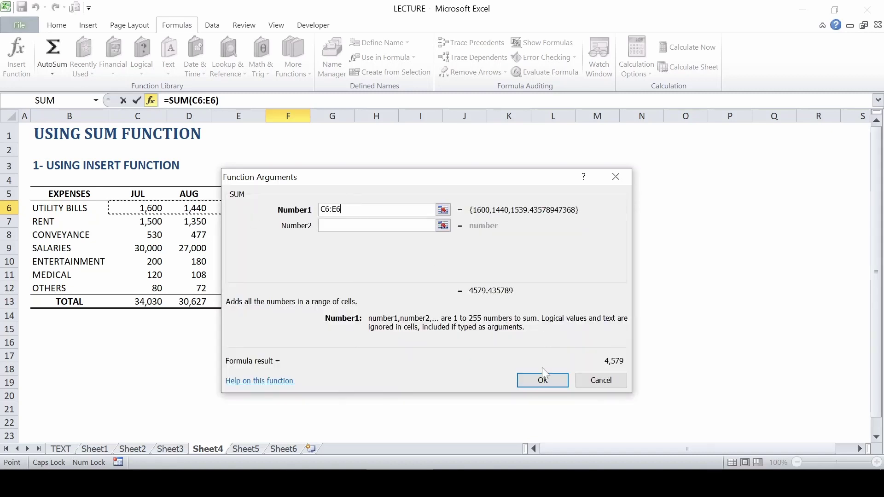
{"action": "left_click", "coordinate": [542, 381]}
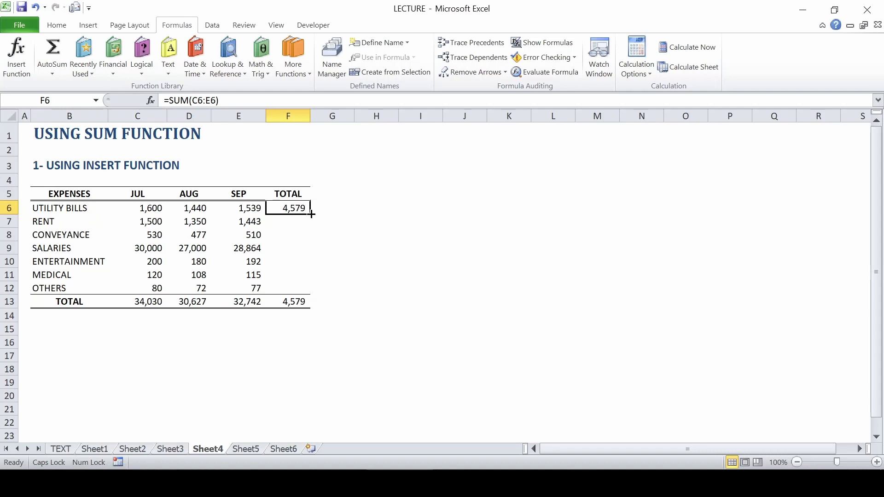
{"action": "left_click_drag", "start_coordinate": [311, 215], "coordinate": [311, 292]}
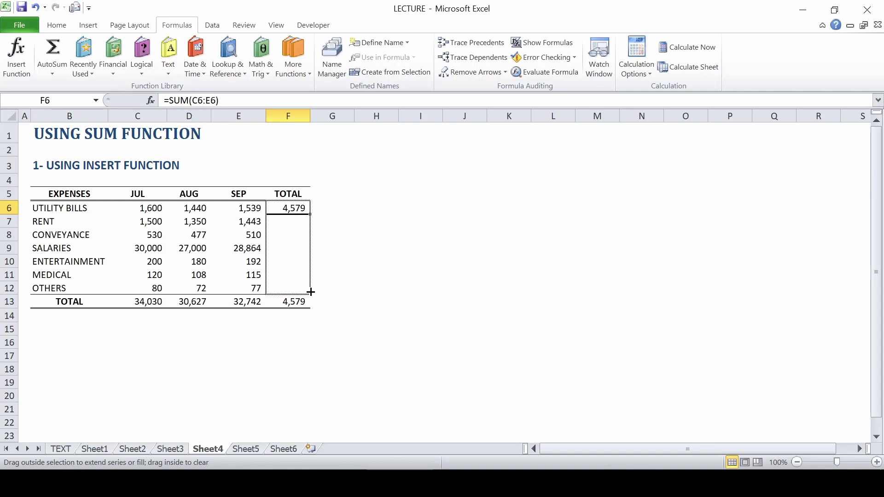
{"action": "left_click_drag", "start_coordinate": [311, 292], "coordinate": [311, 293]}
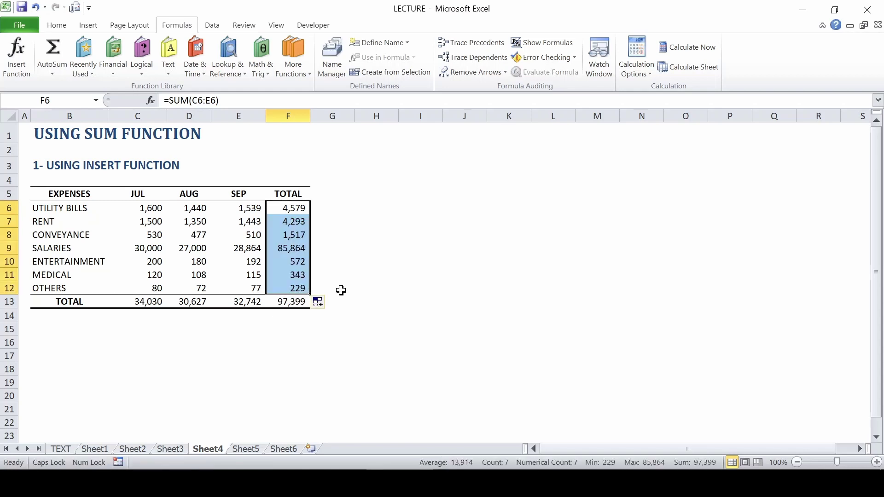
{"action": "left_click", "coordinate": [300, 304]}
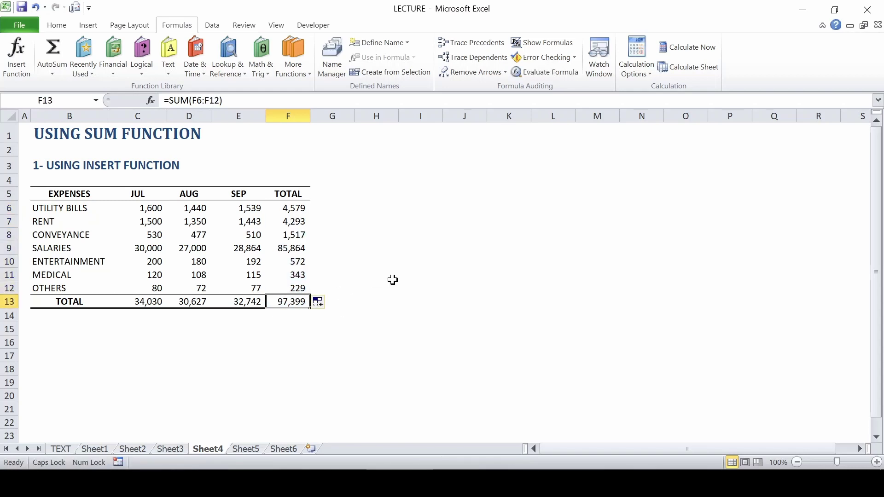
Step: On Sheet5, total the July expenses in C13 with AutoSum over C6:C12 and auto fill the formula across through F13
{"action": "key", "text": "ctrl+Page_Down"}
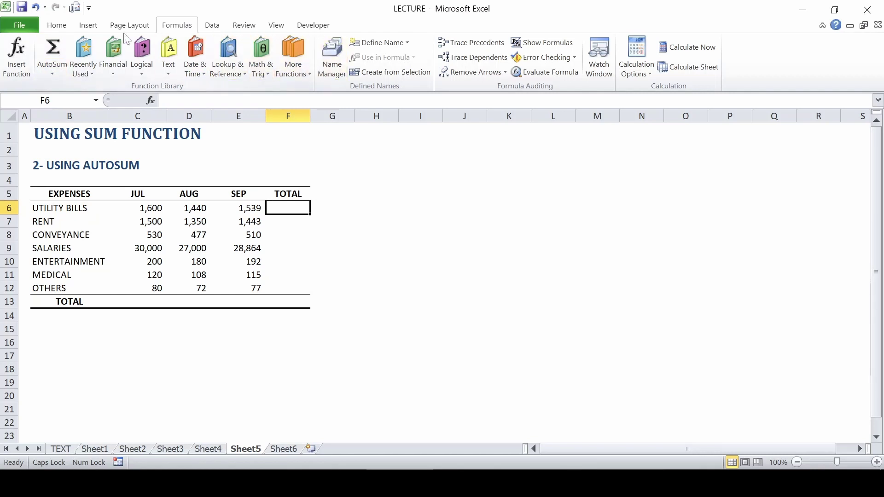
{"action": "left_click", "coordinate": [57, 26]}
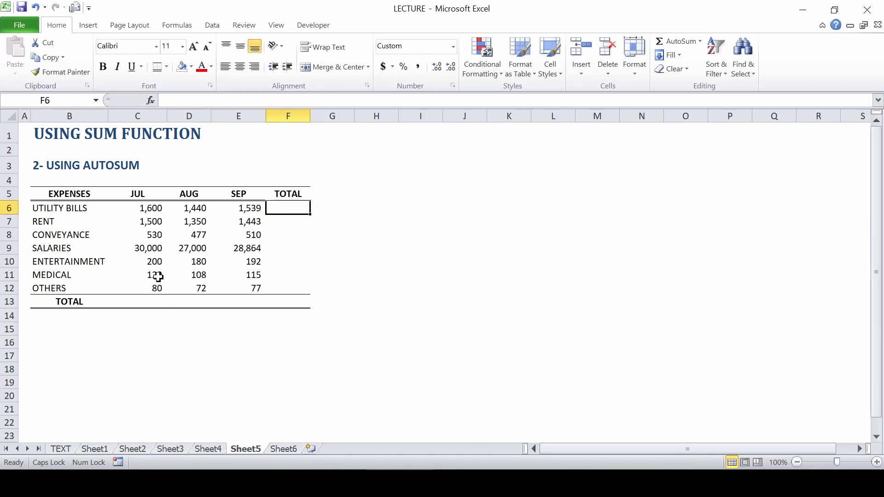
{"action": "left_click", "coordinate": [152, 301]}
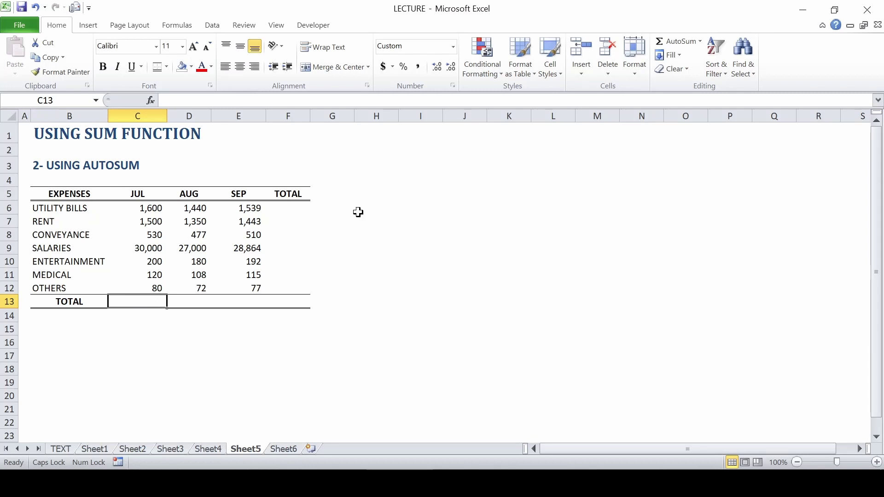
{"action": "left_click", "coordinate": [682, 43]}
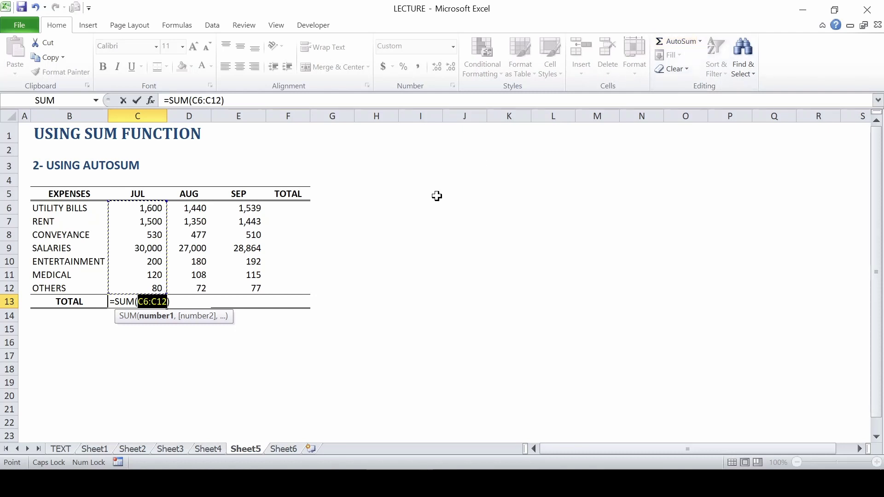
{"action": "key", "text": "Return"}
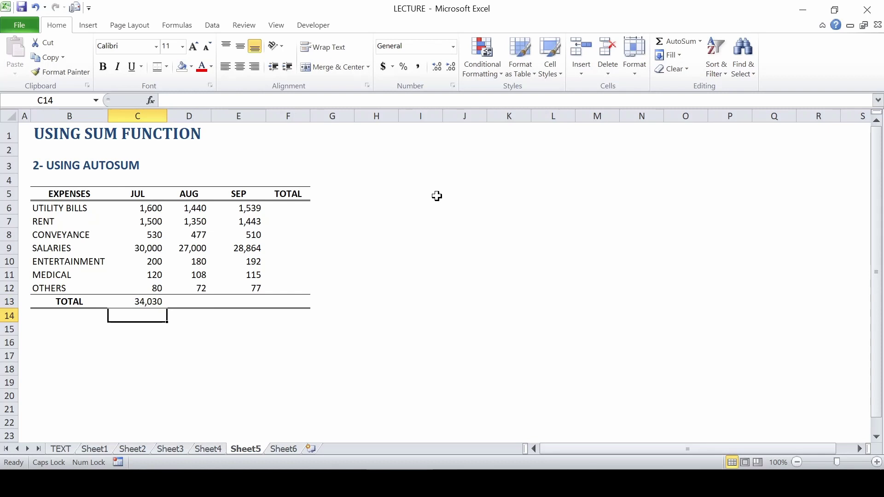
{"action": "key", "text": "Up"}
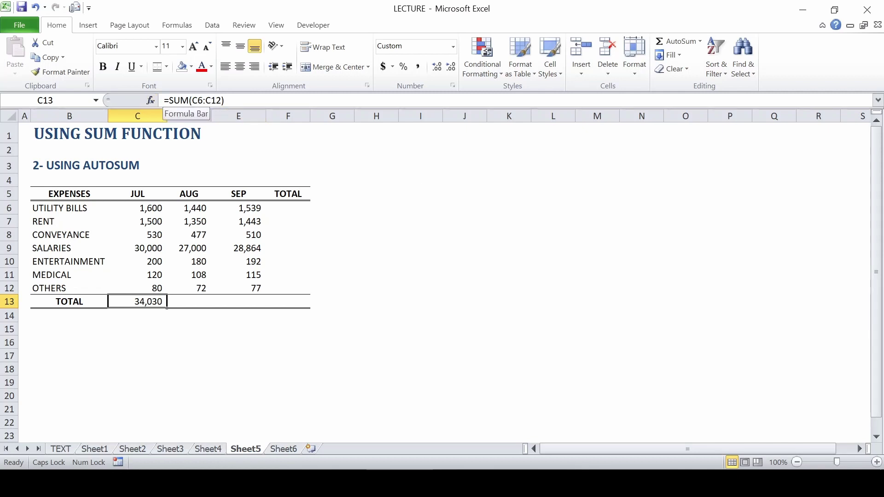
{"action": "left_click", "coordinate": [227, 101]}
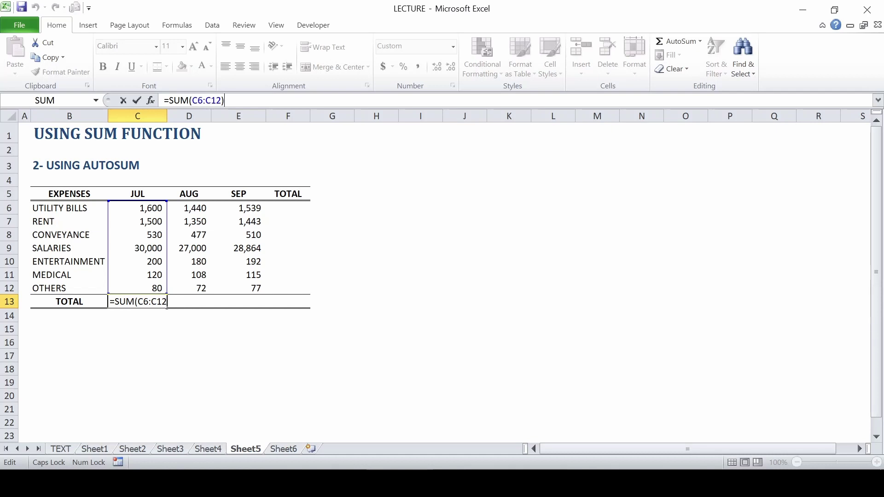
{"action": "key", "text": "ctrl+Return"}
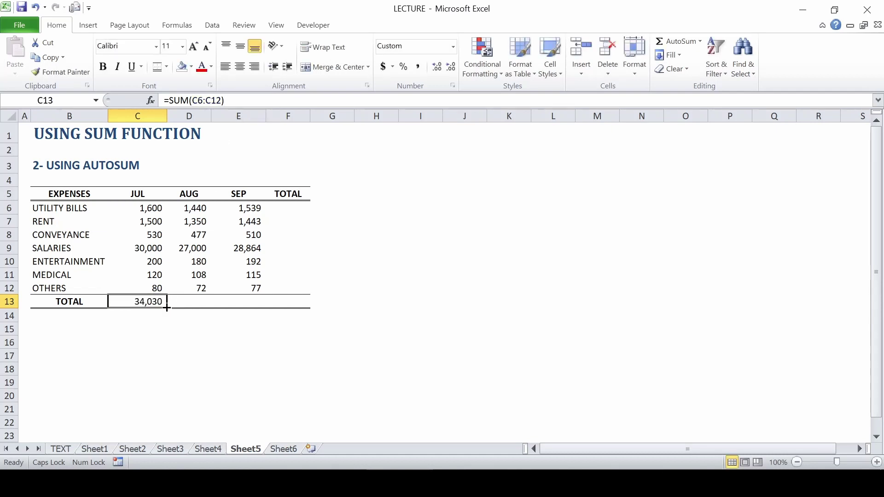
{"action": "left_click_drag", "start_coordinate": [167, 308], "coordinate": [306, 303]}
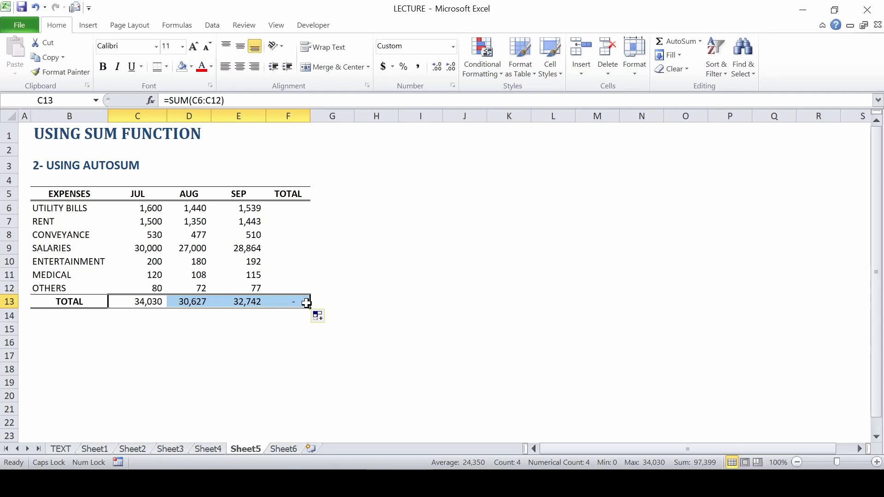
Step: Total the UTILITY BILLS row in F6 with AutoSum over C6:E6 and auto fill the formula down through F12
{"action": "left_click", "coordinate": [293, 209]}
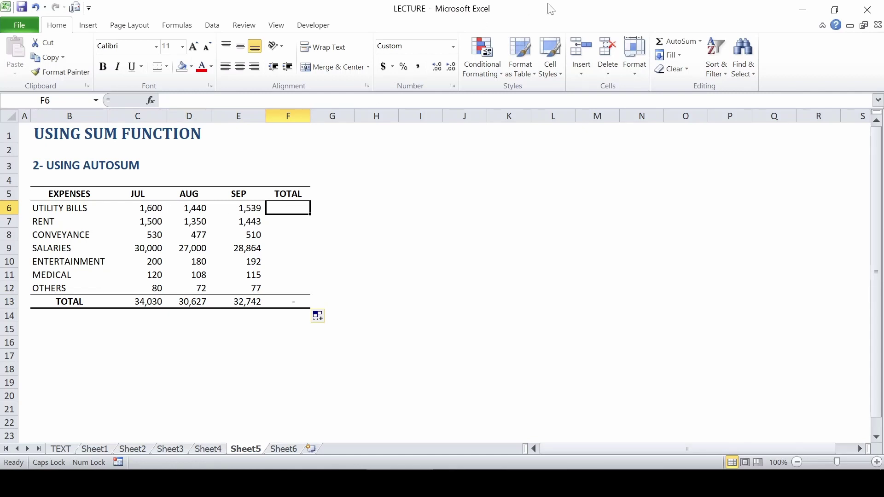
{"action": "left_click", "coordinate": [684, 46]}
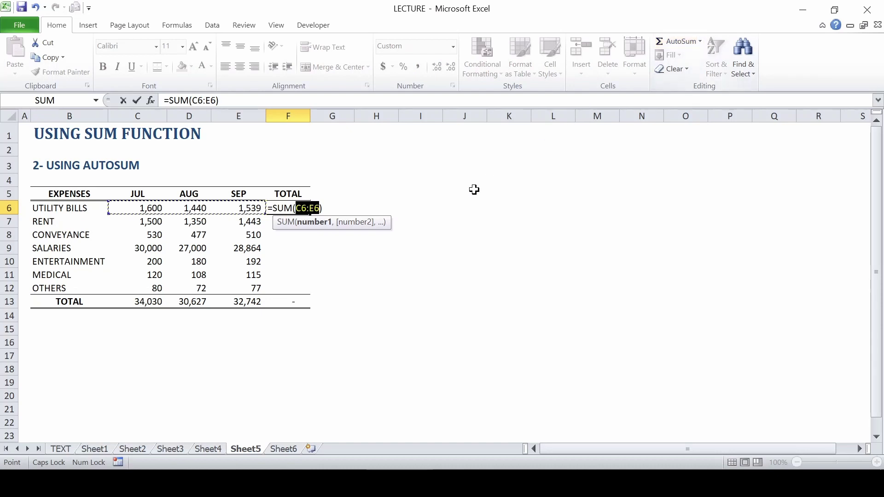
{"action": "key", "text": "Return"}
{"action": "key", "text": "Up"}
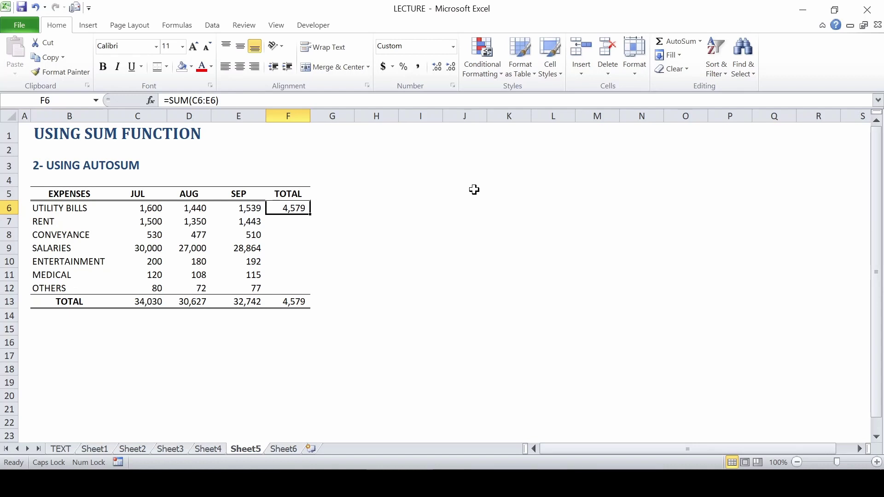
{"action": "left_click_drag", "start_coordinate": [310, 215], "coordinate": [311, 293]}
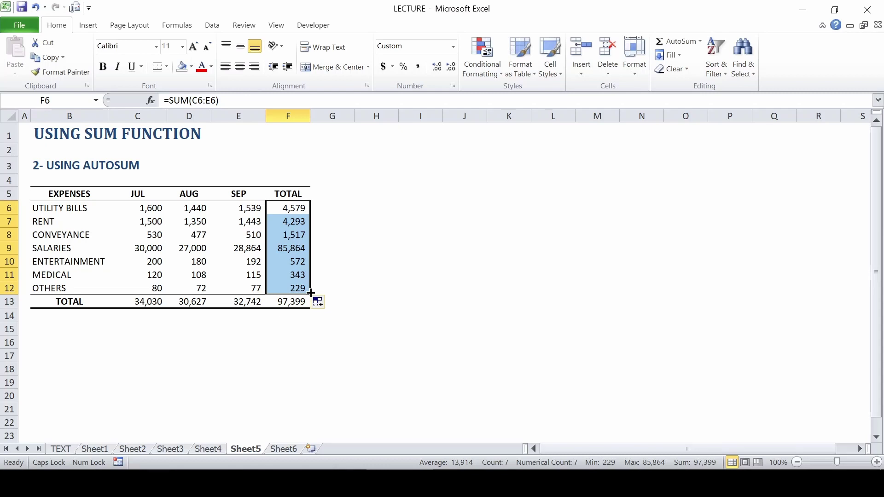
{"action": "left_click", "coordinate": [284, 303]}
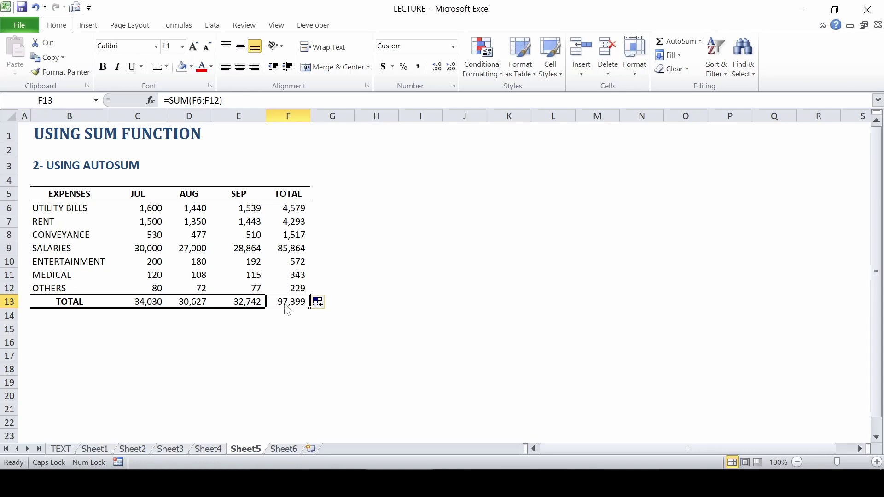
Step: Clear the TOTAL row formulas from C13 through F13
{"action": "key", "text": "Left"}
{"action": "key", "text": "Left"}
{"action": "key", "text": "Left"}
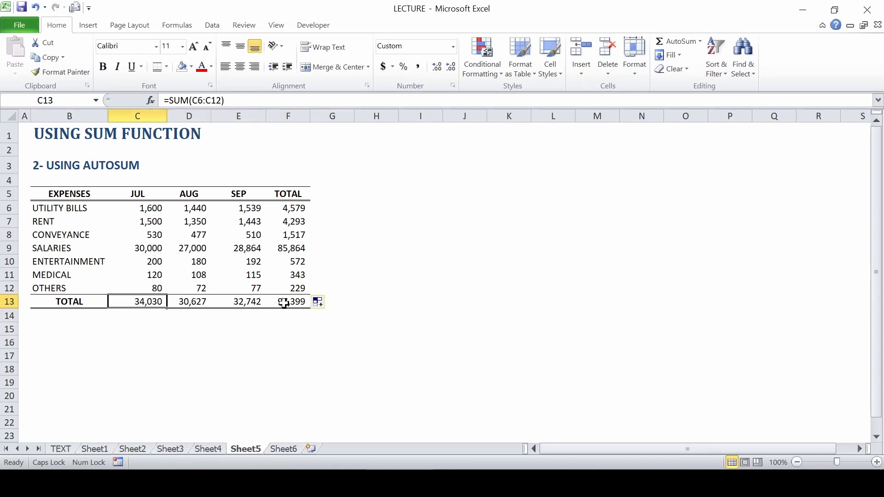
{"action": "key", "text": "shift+Right"}
{"action": "key", "text": "shift+Right"}
{"action": "key", "text": "shift+Right"}
{"action": "key", "text": "Delete"}
{"action": "key", "text": "Right"}
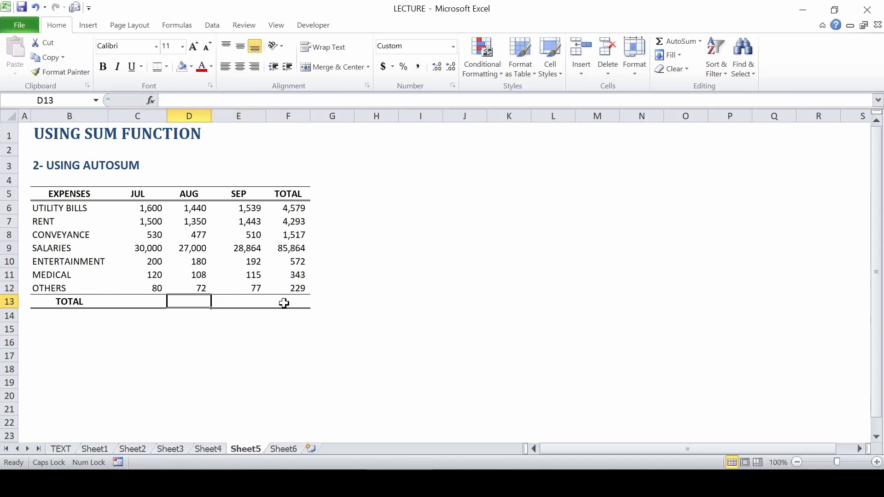
Step: Clear the TOTAL column formulas from F6 through F12
{"action": "key", "text": "Right"}
{"action": "key", "text": "Right"}
{"action": "key", "text": "Up"}
{"action": "key", "text": "shift+Up"}
{"action": "key", "text": "shift+Up"}
{"action": "key", "text": "shift+Up"}
{"action": "key", "text": "shift+Up"}
{"action": "key", "text": "shift+Up"}
{"action": "key", "text": "shift+Up"}
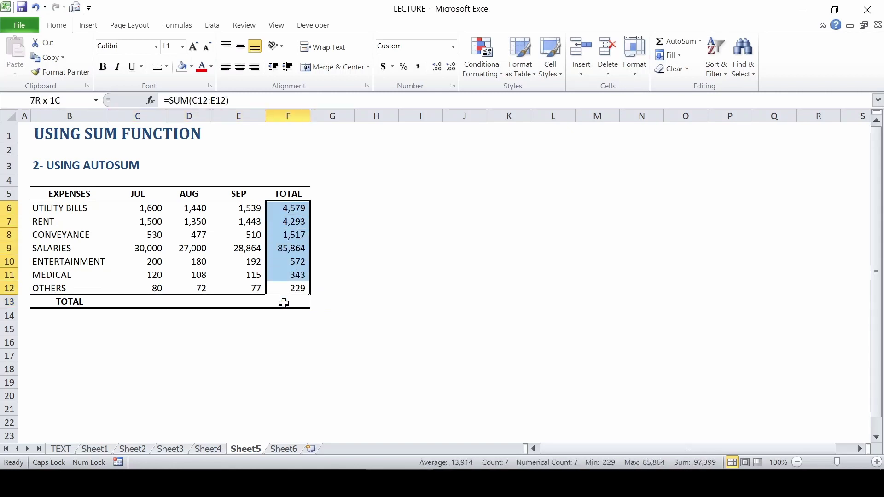
{"action": "key", "text": "Delete"}
Step: Enter the formula =SUM(C6:C12) manually in C13 to total the July expenses
{"action": "key", "text": "Left"}
{"action": "key", "text": "Left"}
{"action": "key", "text": "Left"}
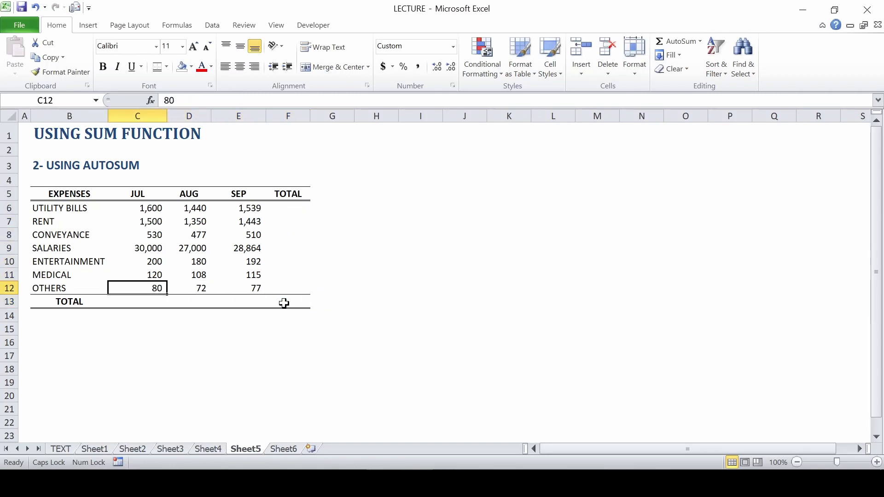
{"action": "key", "text": "Down"}
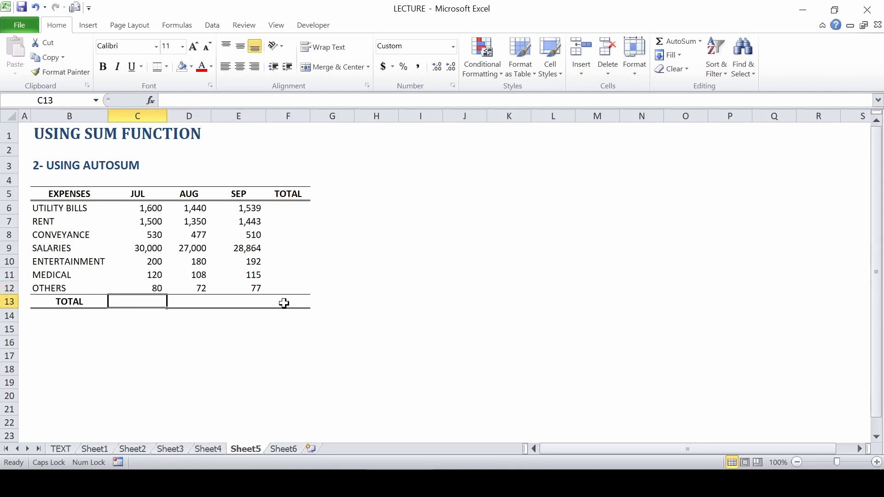
{"action": "type", "text": "="}
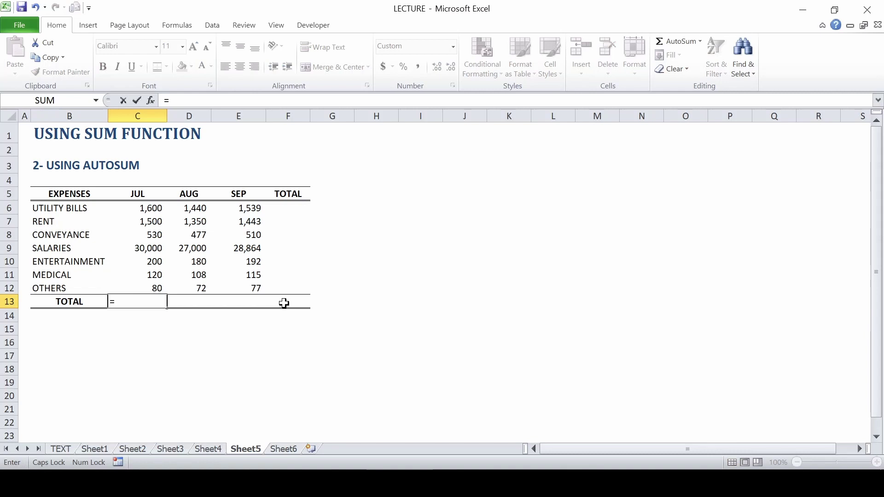
{"action": "type", "text": "SUM"}
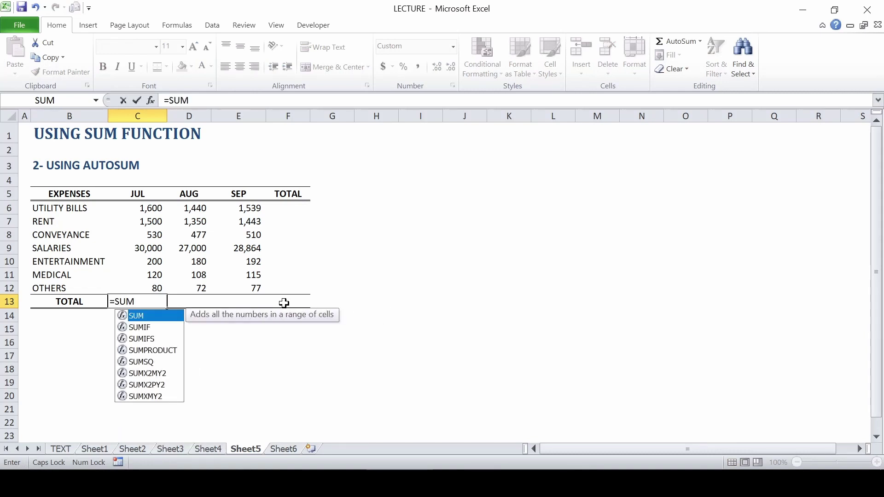
{"action": "type", "text": "("}
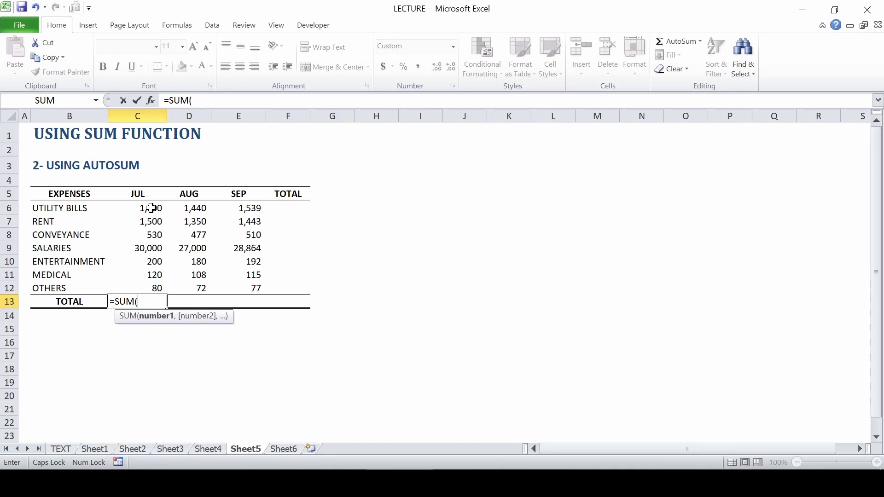
{"action": "left_click_drag", "start_coordinate": [151, 208], "coordinate": [151, 285]}
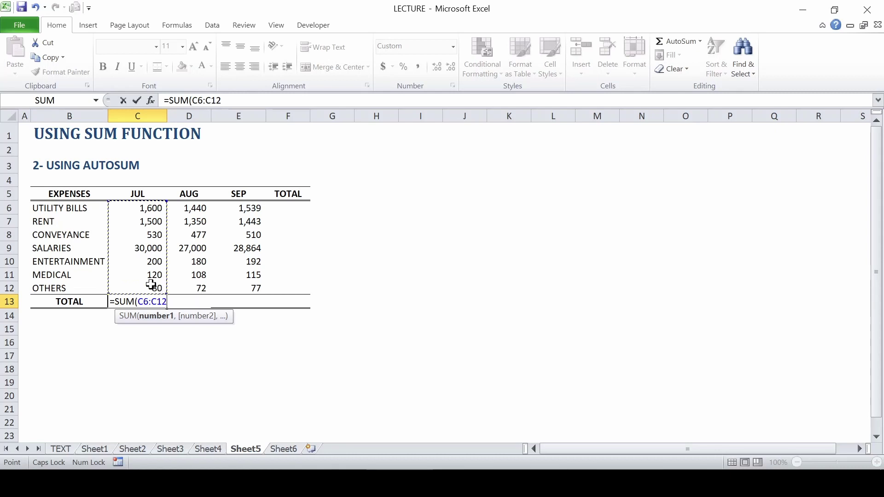
{"action": "type", "text": ")"}
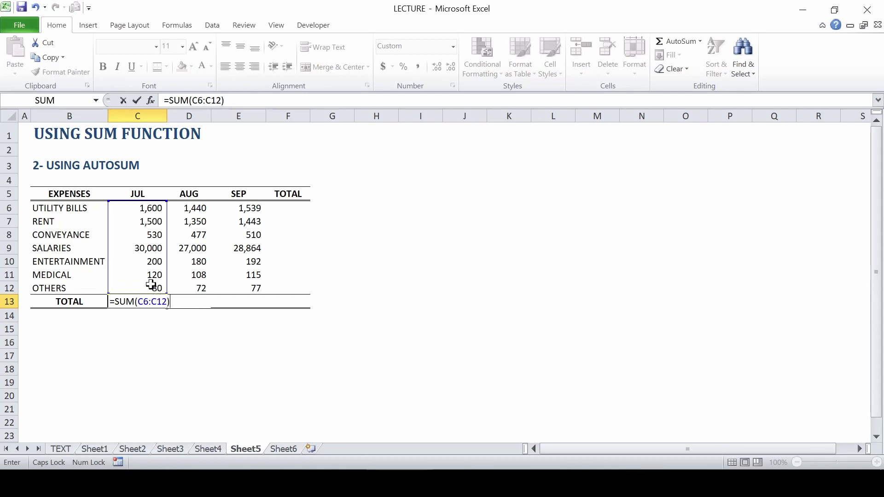
{"action": "key", "text": "Return"}
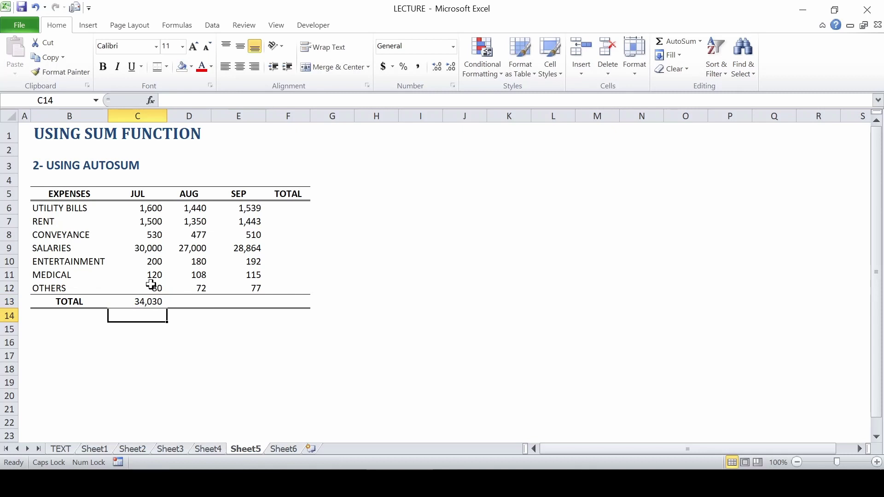
{"action": "key", "text": "Up"}
{"action": "key", "text": "Right"}
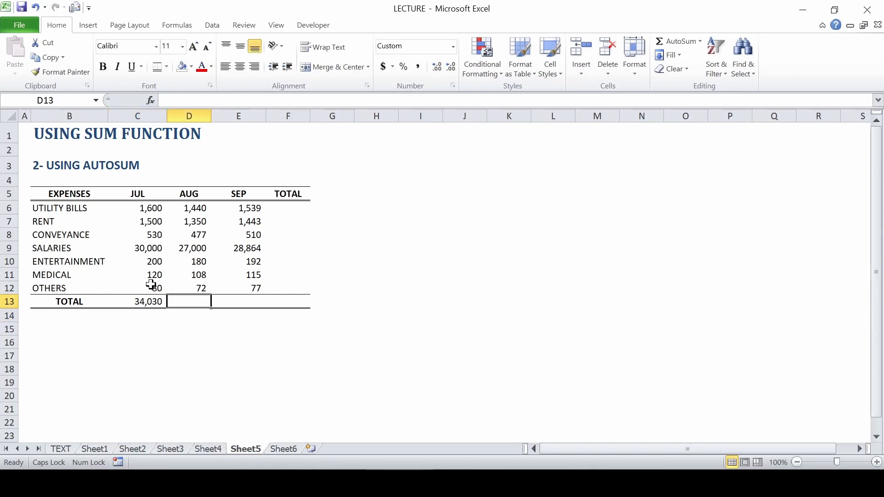
Step: Enter the formula =SUM(D6:D12) manually in D13 to total the August expenses
{"action": "type", "text": "="}
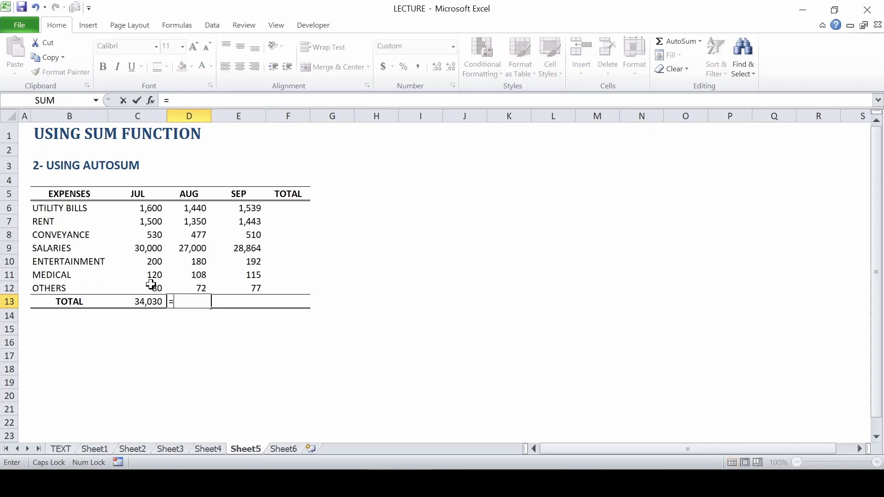
{"action": "type", "text": "SUM"}
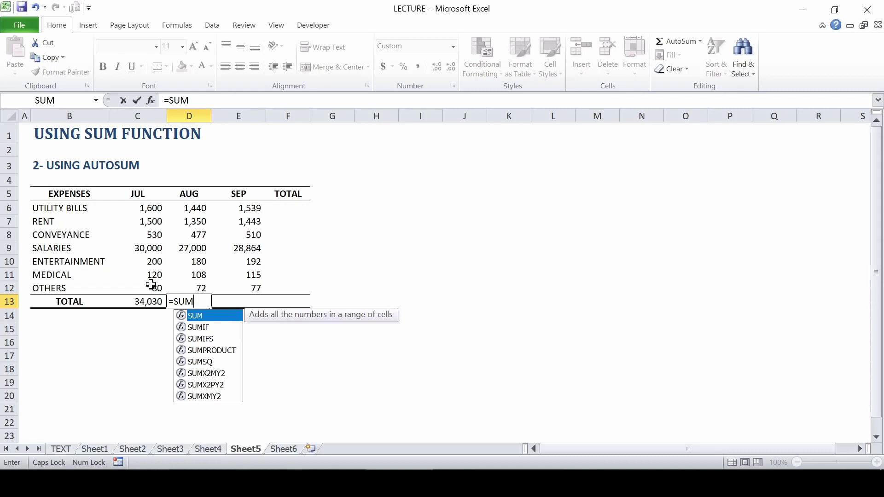
{"action": "type", "text": "("}
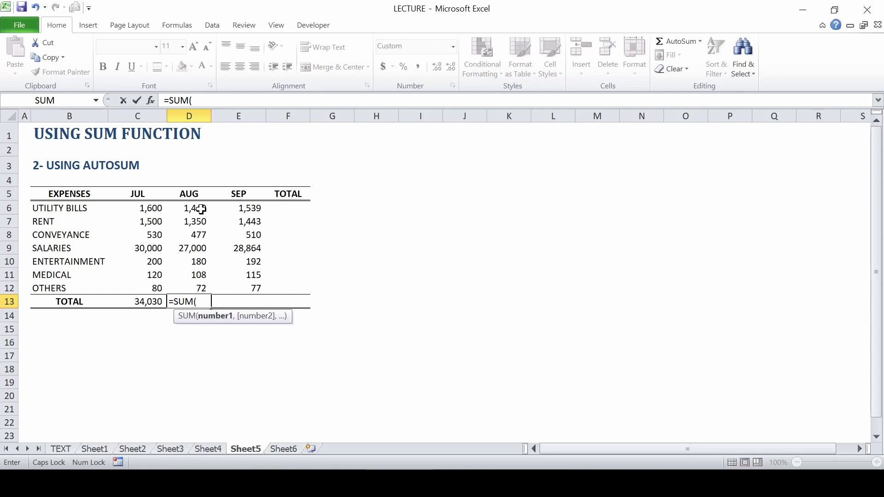
{"action": "left_click_drag", "start_coordinate": [201, 209], "coordinate": [201, 285]}
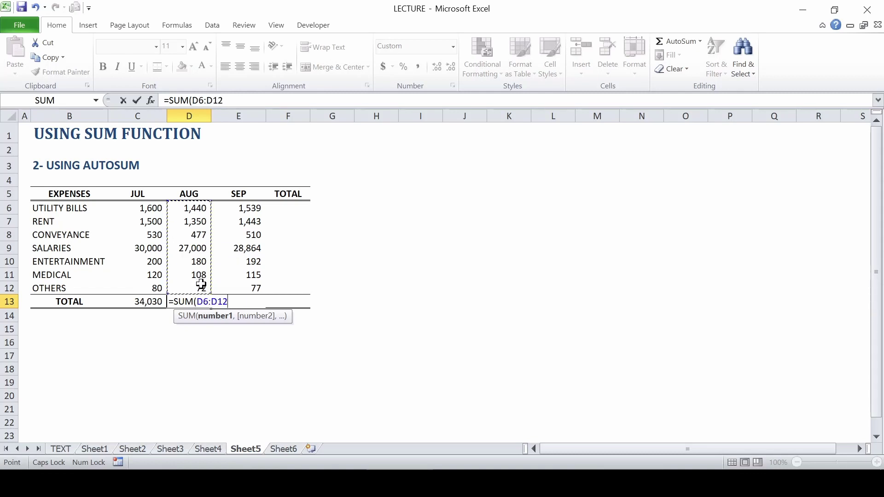
{"action": "type", "text": ")"}
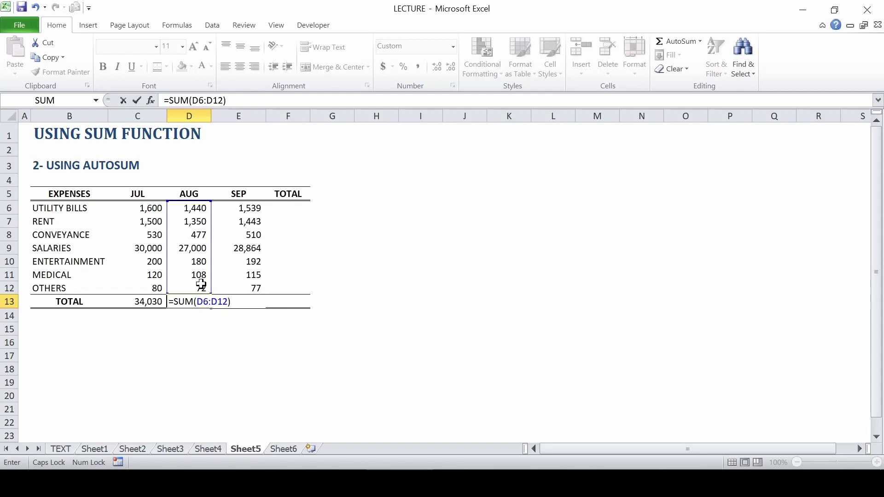
{"action": "key", "text": "Return"}
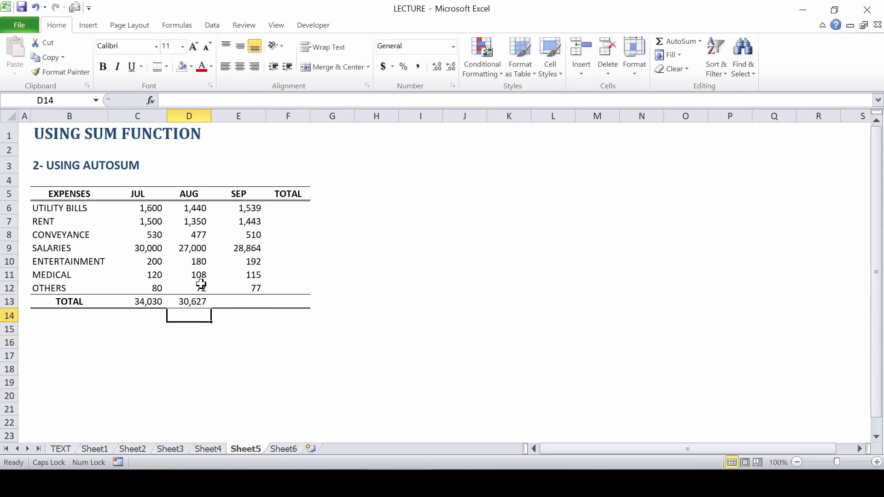
Step: Enter the formula =SUM(E6:E12) manually in E13 to total the September expenses
{"action": "key", "text": "Up"}
{"action": "key", "text": "Right"}
{"action": "type", "text": "=SUM"}
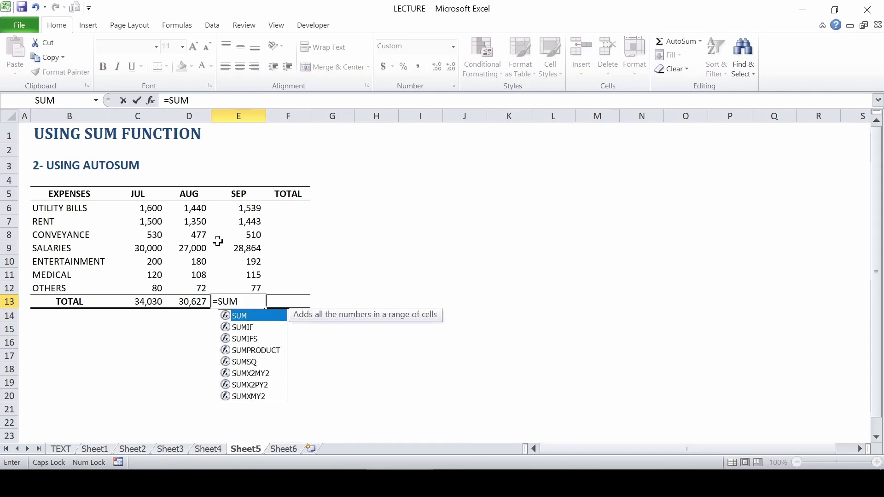
{"action": "type", "text": "("}
{"action": "key", "text": "Up"}
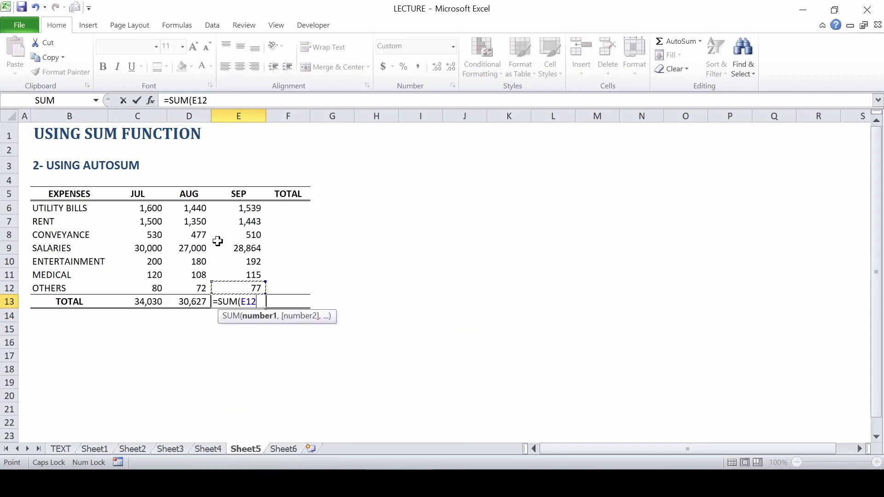
{"action": "key", "text": "Up"}
{"action": "key", "text": "Up"}
{"action": "key", "text": "Up"}
{"action": "key", "text": "Up"}
{"action": "key", "text": "Up"}
{"action": "key", "text": "Up"}
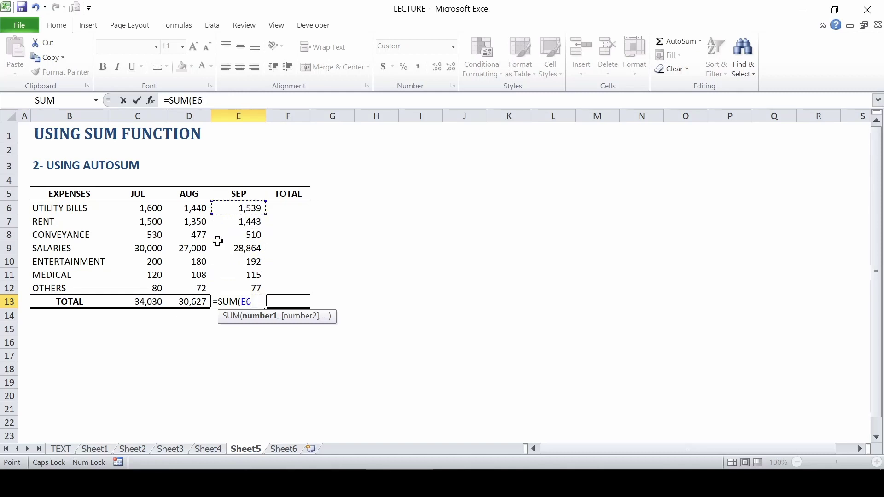
{"action": "key", "text": "shift+Down"}
{"action": "key", "text": "shift+Down"}
{"action": "key", "text": "shift+Down"}
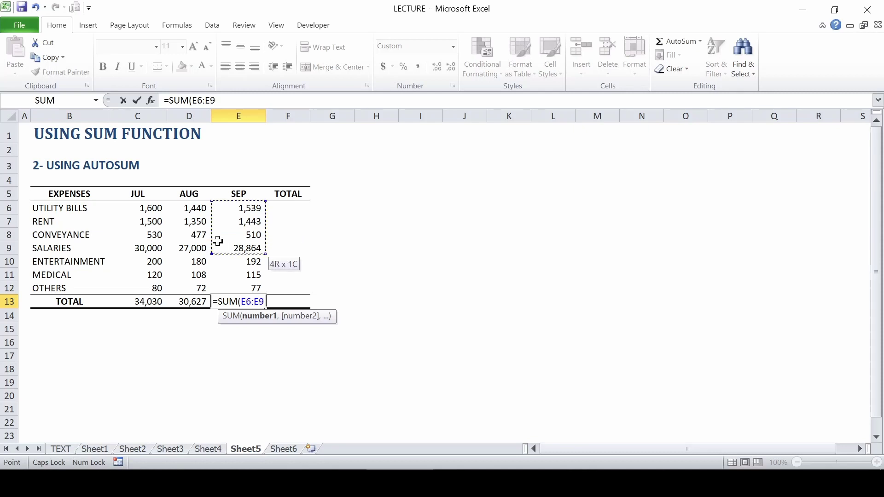
{"action": "key", "text": "shift+Down"}
{"action": "key", "text": "shift+Down"}
{"action": "key", "text": "shift+Down"}
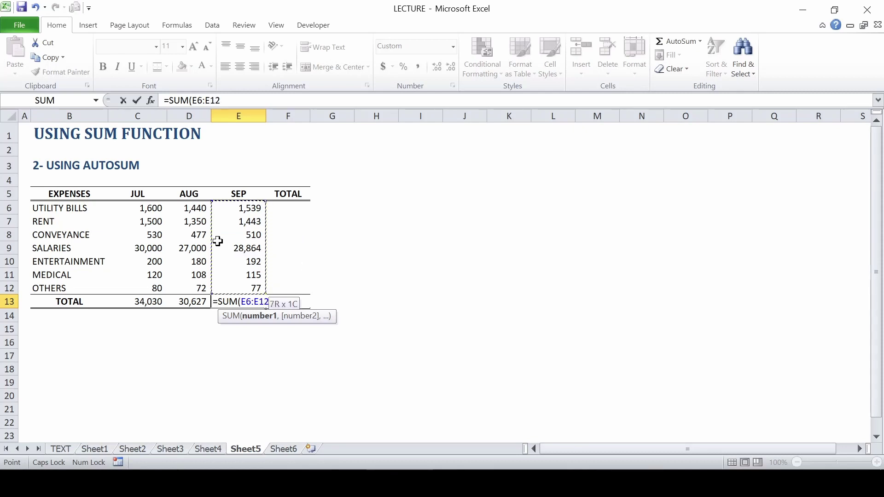
{"action": "type", "text": ")"}
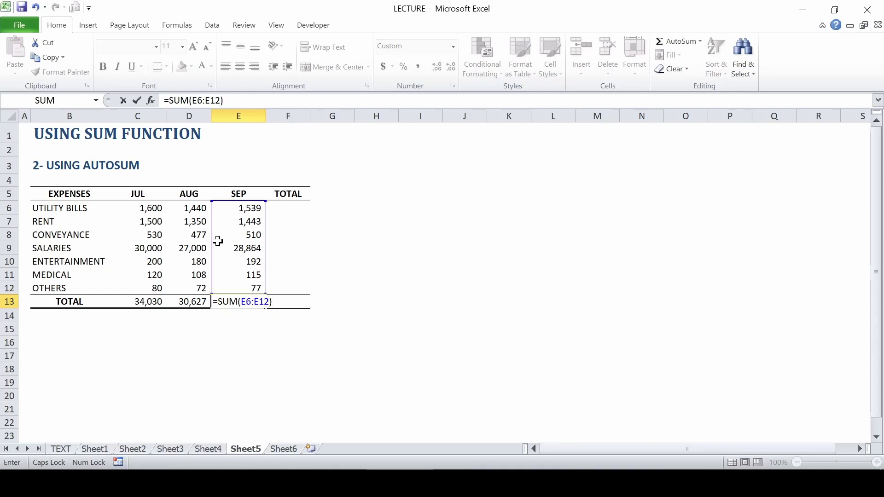
{"action": "key", "text": "Return"}
{"action": "key", "text": "Up"}
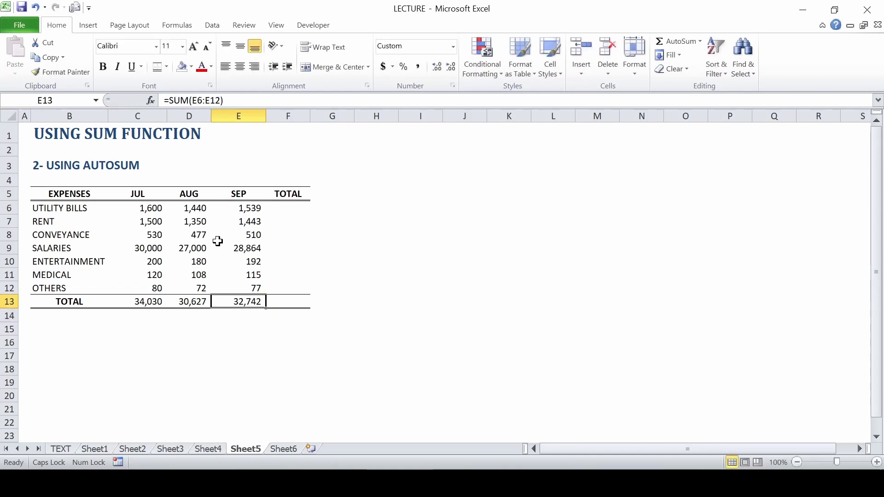
{"action": "key", "text": "ctrl+c"}
{"action": "key", "text": "Right"}
{"action": "key", "text": "Left"}
{"action": "key", "text": "Escape"}
Step: Auto fill the September total formula from E13 into F13
{"action": "left_click_drag", "start_coordinate": [266, 307], "coordinate": [311, 307]}
Step: Enter the formula =SUM(C6:E6) manually in F6 to total the UTILITY BILLS row
{"action": "left_click", "coordinate": [295, 209]}
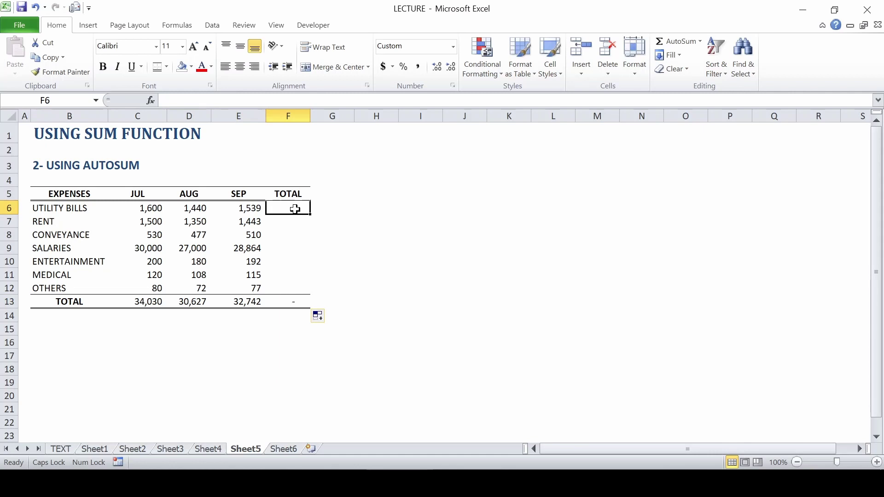
{"action": "type", "text": "=SUM"}
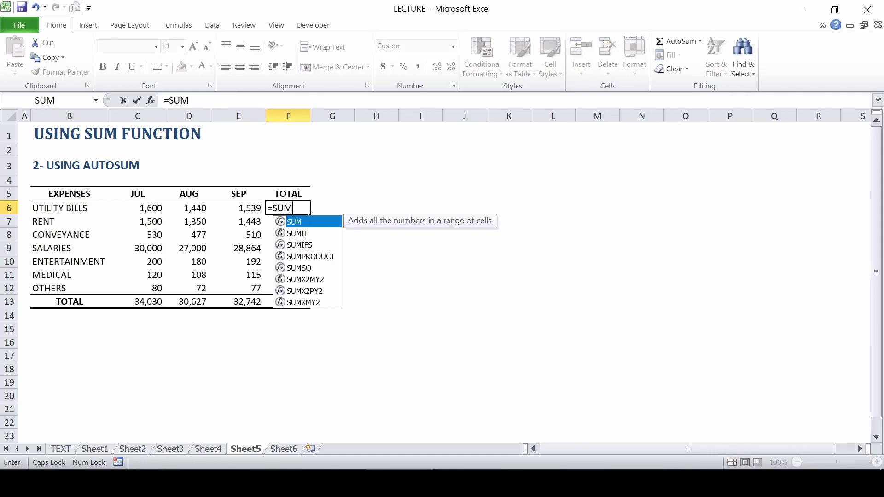
{"action": "type", "text": "("}
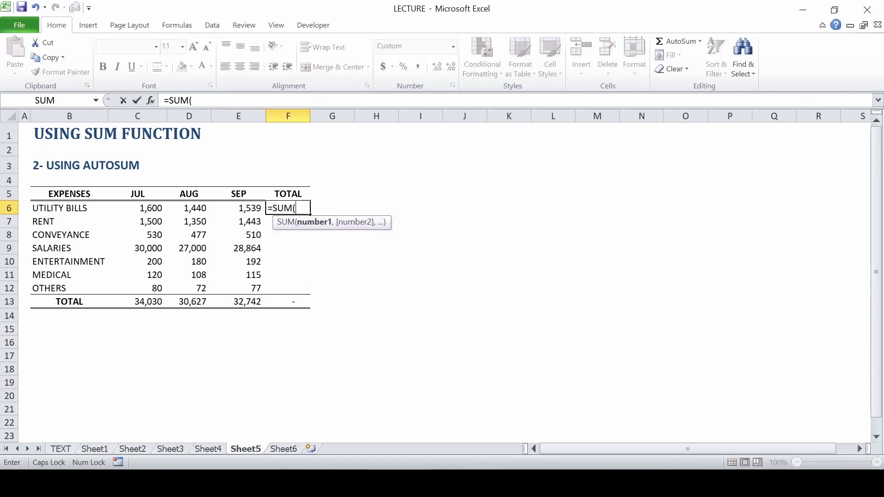
{"action": "key", "text": "Left"}
{"action": "key", "text": "Left"}
{"action": "key", "text": "shift+Left"}
{"action": "key", "text": "shift+Right"}
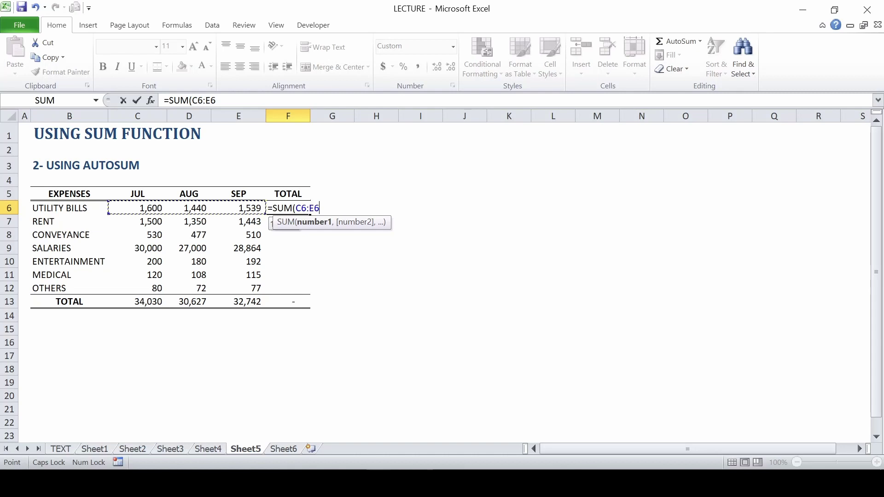
{"action": "type", "text": ")"}
{"action": "key", "text": "Return"}
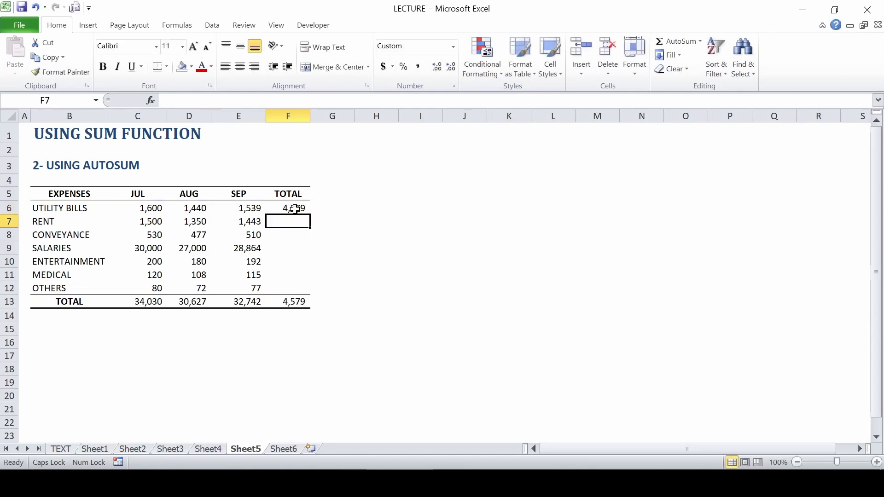
Step: Auto fill the UTILITY BILLS total formula from F6 down through F12 and check the formula in F13
{"action": "key", "text": "Up"}
{"action": "key", "text": "Left"}
{"action": "key", "text": "Left"}
{"action": "key", "text": "Left"}
{"action": "key", "text": "Left"}
{"action": "key", "text": "Right"}
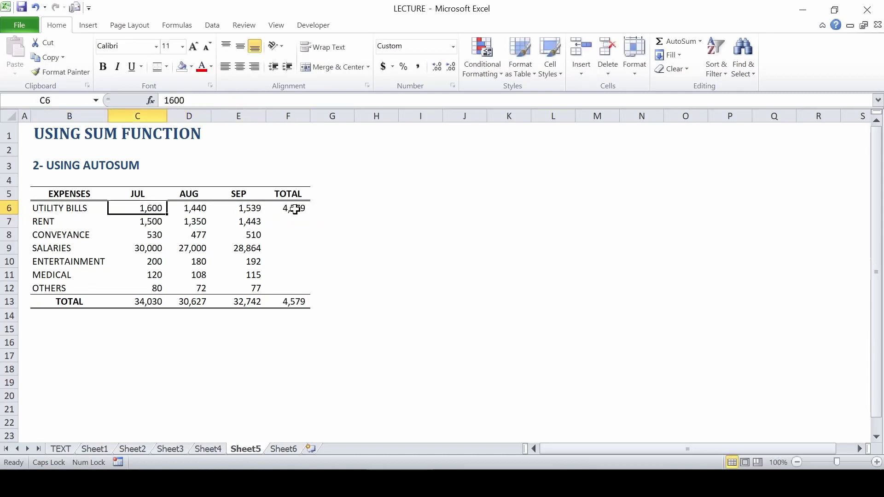
{"action": "key", "text": "Right"}
{"action": "key", "text": "Right"}
{"action": "key", "text": "Right"}
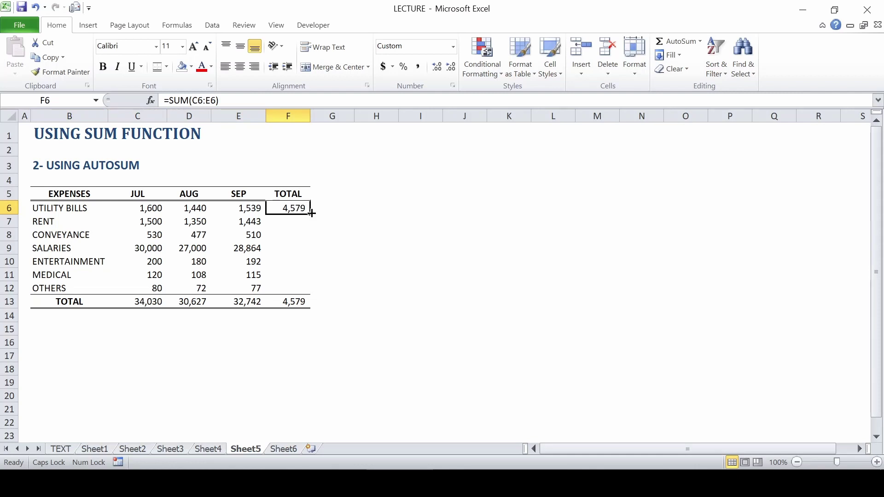
{"action": "left_click_drag", "start_coordinate": [311, 214], "coordinate": [311, 293]}
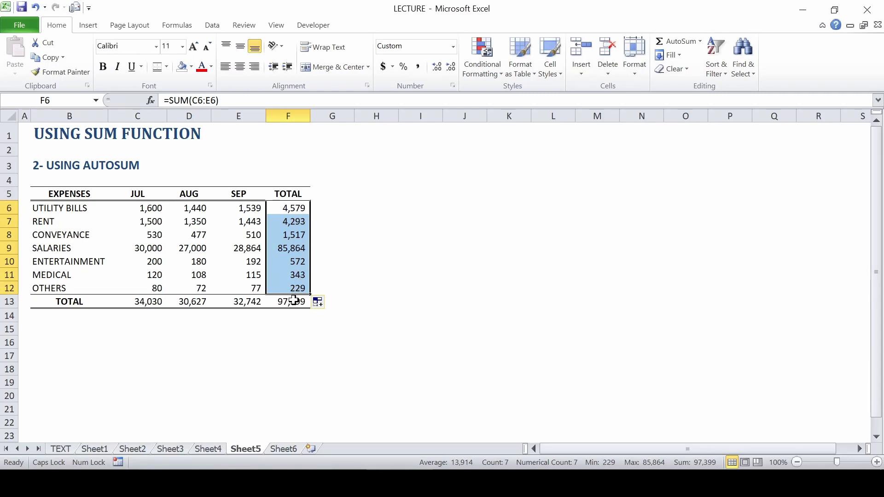
{"action": "left_click", "coordinate": [292, 301]}
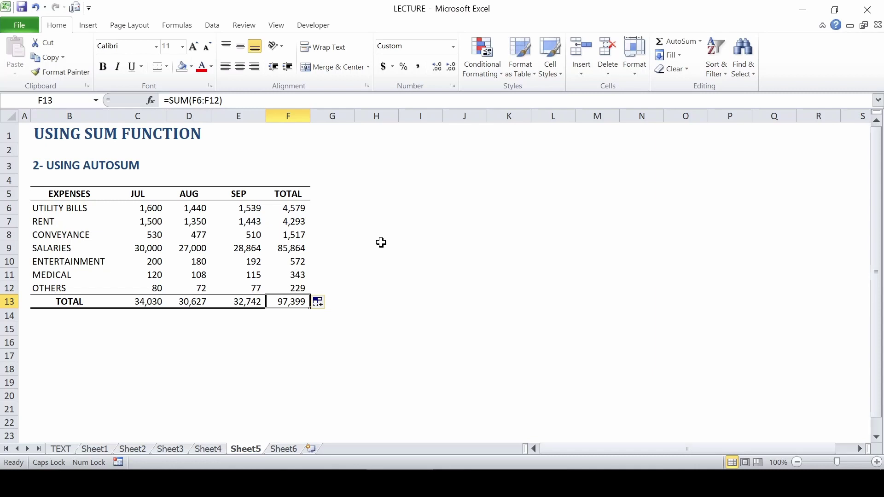
Step: On Sheet6, total the JUL row in G6 with AutoSum over C6:F6 and auto fill the formula down through G8
{"action": "key", "text": "ctrl+Page_Down"}
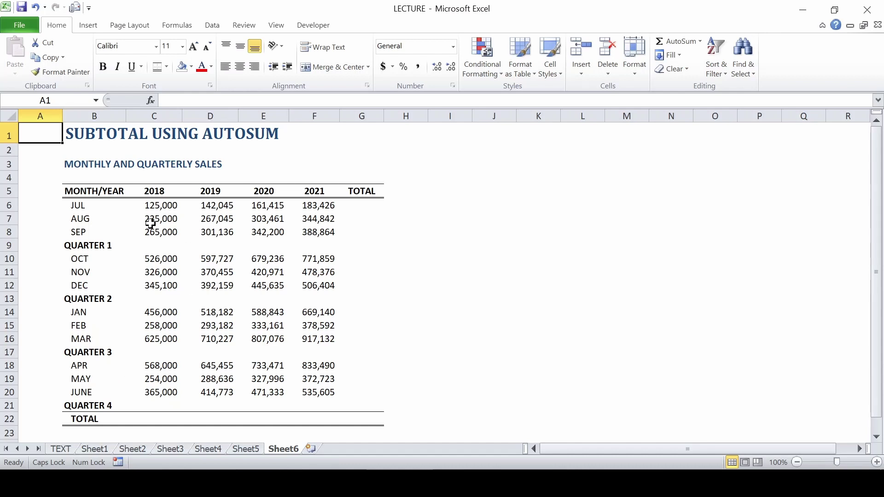
{"action": "left_click", "coordinate": [364, 206]}
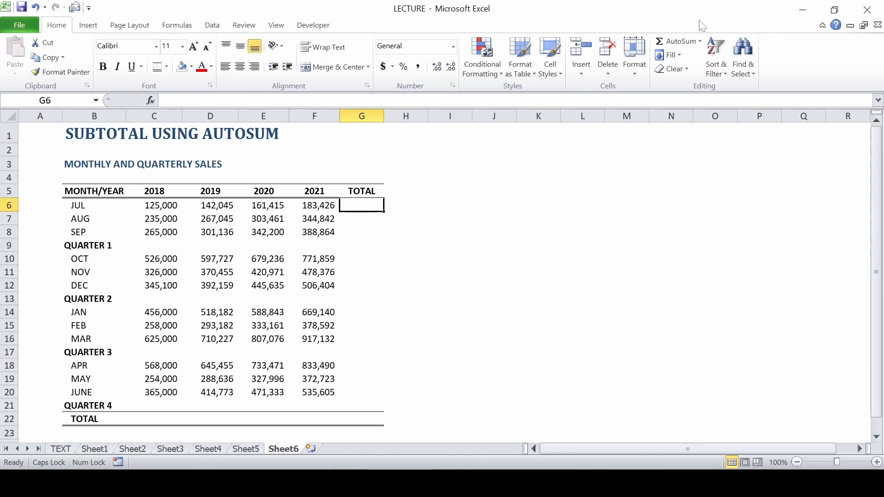
{"action": "left_click", "coordinate": [677, 42]}
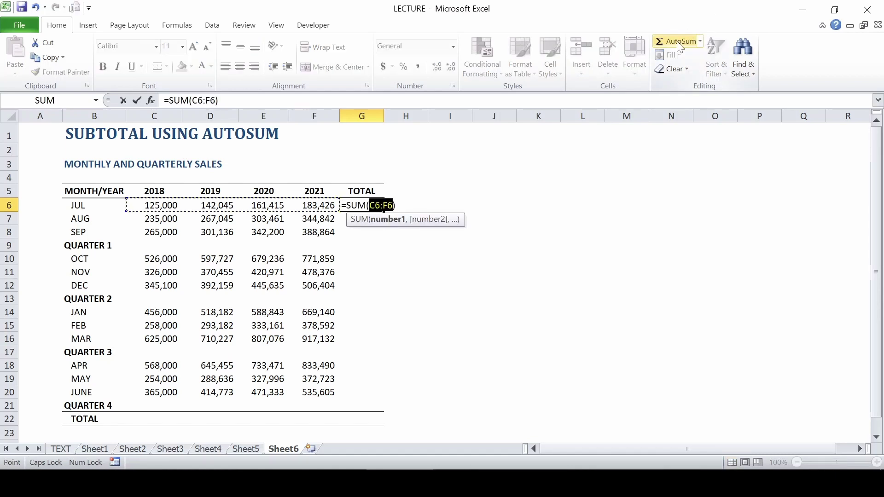
{"action": "key", "text": "Return"}
{"action": "key", "text": "Up"}
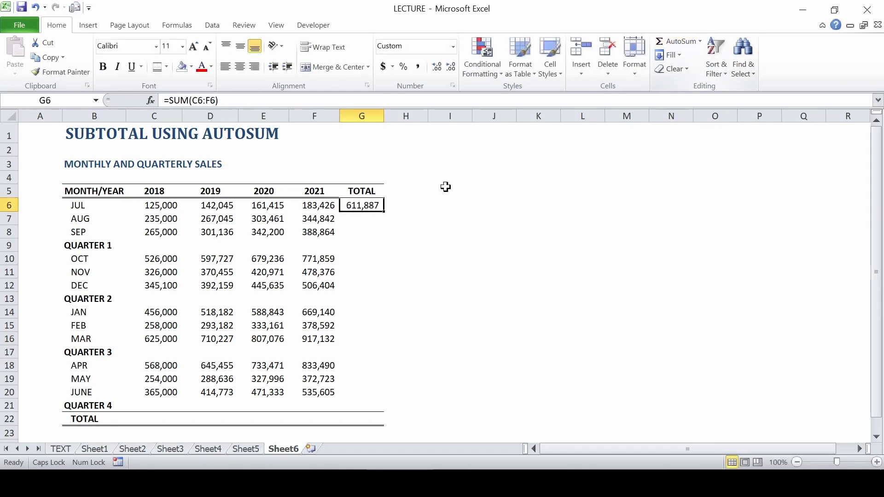
{"action": "left_click_drag", "start_coordinate": [383, 211], "coordinate": [381, 235]}
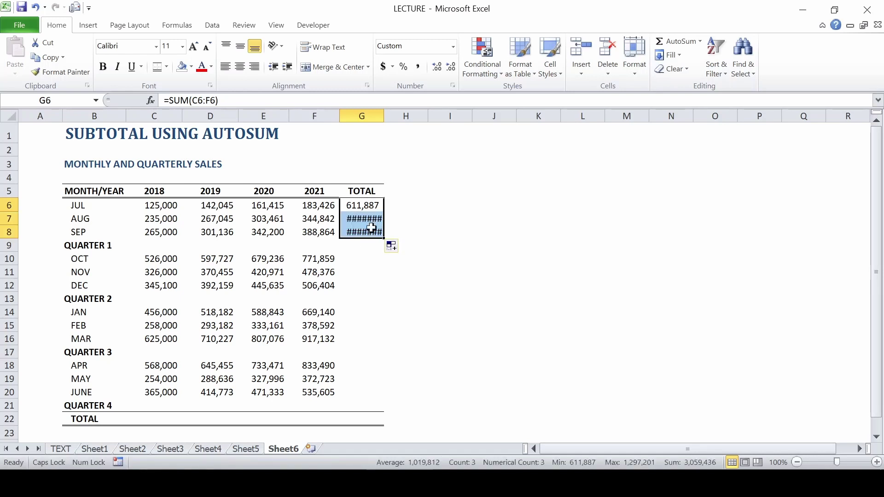
Step: Total the OCT row in G10 with AutoSum over C10:F10 and auto fill the formula down through G12
{"action": "left_click", "coordinate": [371, 257]}
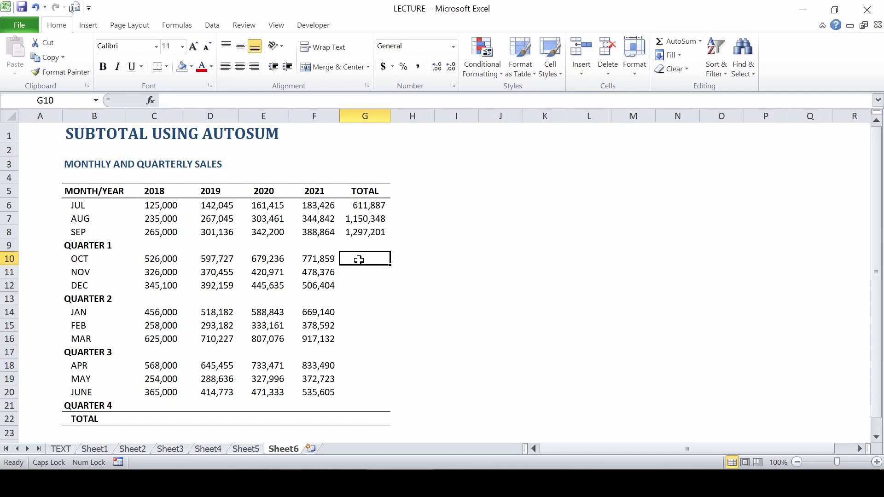
{"action": "left_click", "coordinate": [680, 41]}
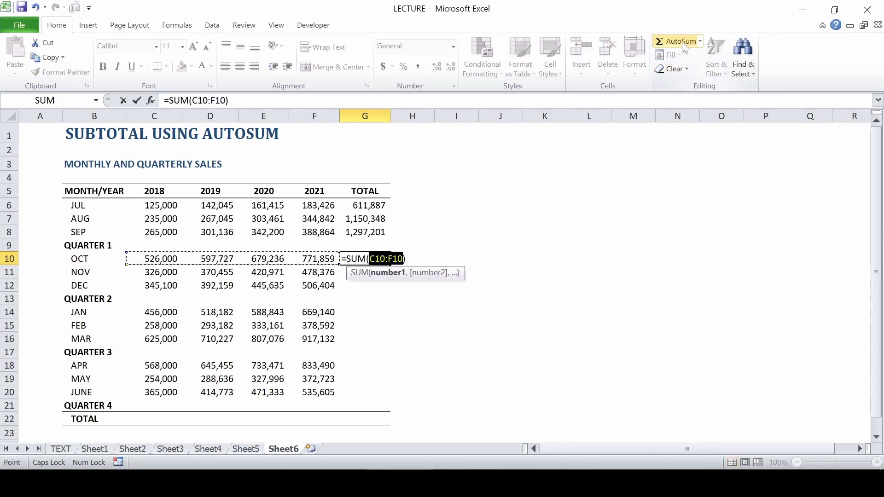
{"action": "key", "text": "Return"}
{"action": "key", "text": "Up"}
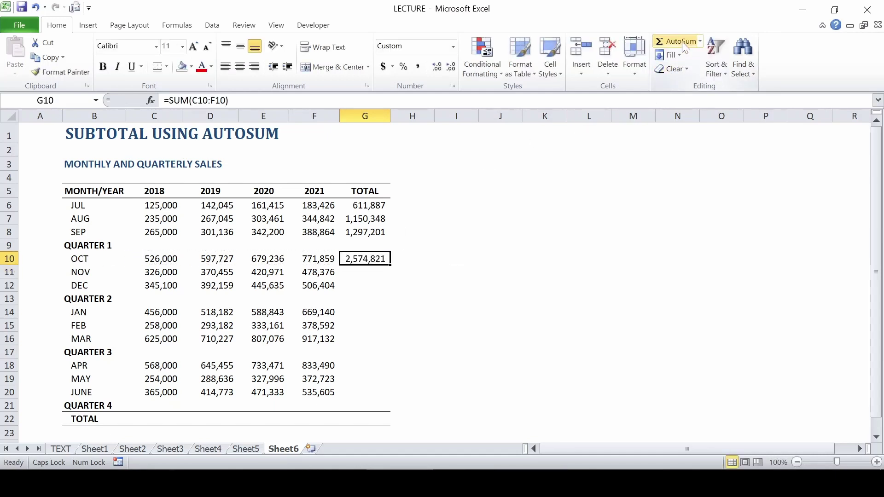
{"action": "left_click_drag", "start_coordinate": [389, 266], "coordinate": [391, 291]}
Step: Total the JAN row in G14 with AutoSum over C14:F14 and auto fill the formula down through G16
{"action": "left_click", "coordinate": [363, 313]}
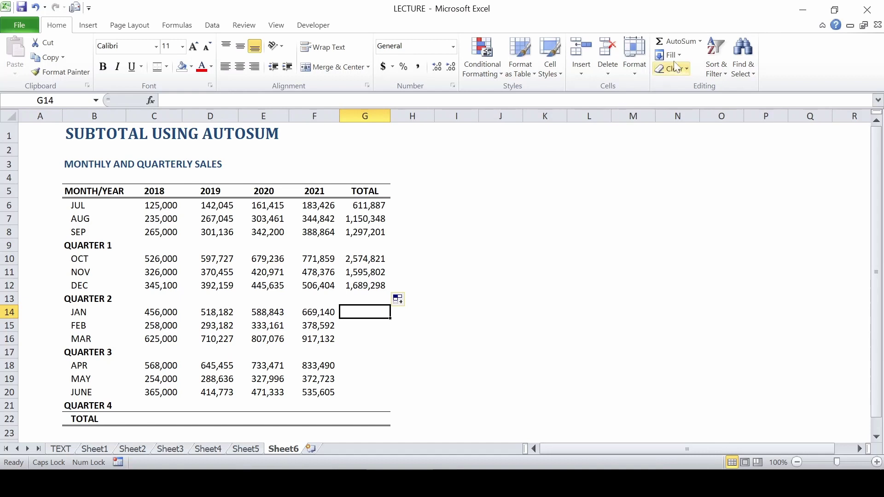
{"action": "left_click", "coordinate": [682, 42]}
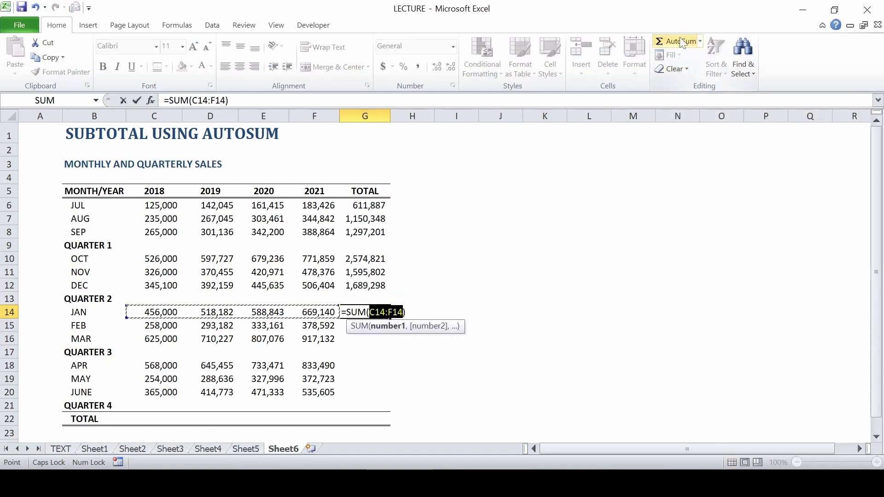
{"action": "key", "text": "Return"}
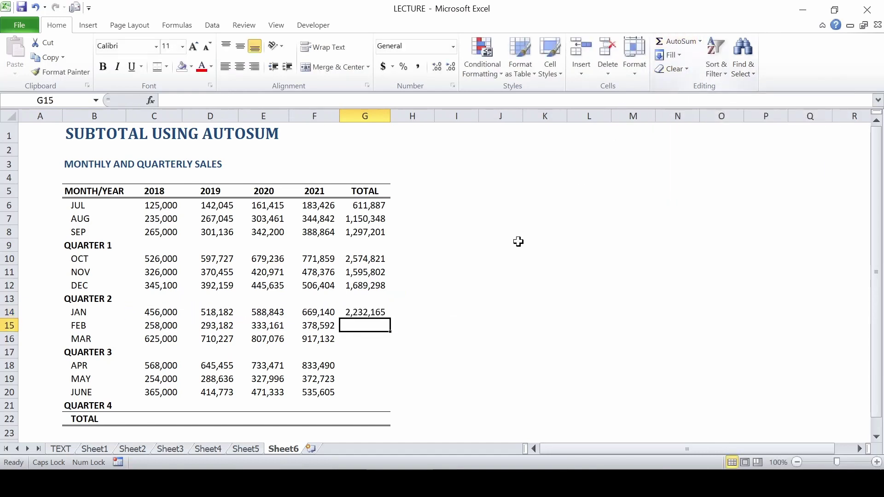
{"action": "left_click", "coordinate": [375, 312]}
{"action": "left_click_drag", "start_coordinate": [389, 318], "coordinate": [389, 344]}
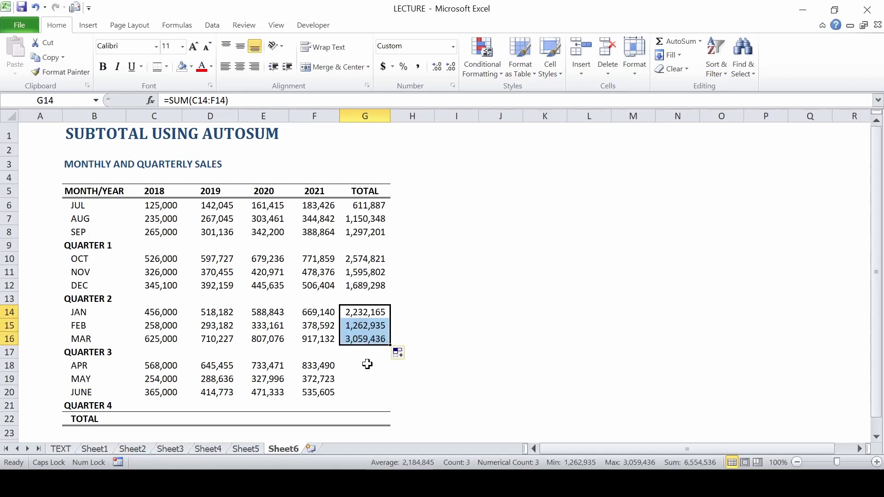
Step: Total the APR row in G18 with AutoSum over C18:F18 and auto fill the formula down through G20
{"action": "left_click", "coordinate": [367, 364]}
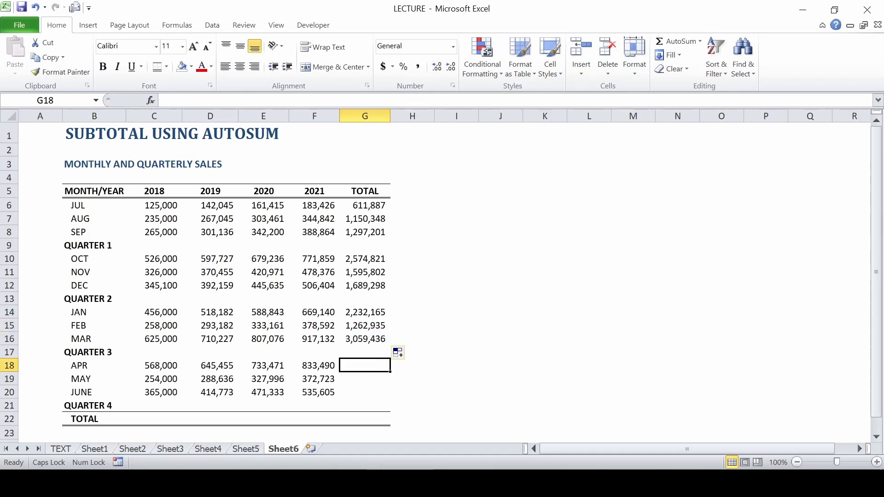
{"action": "left_click", "coordinate": [684, 45]}
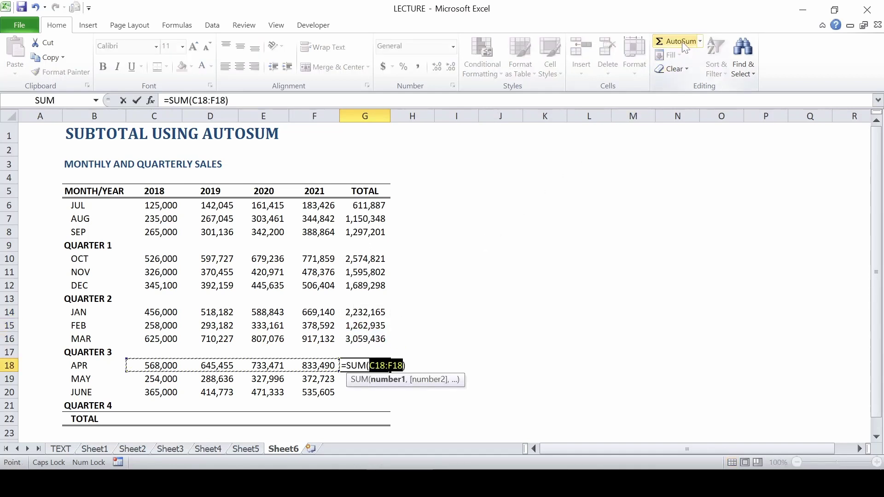
{"action": "key", "text": "Return"}
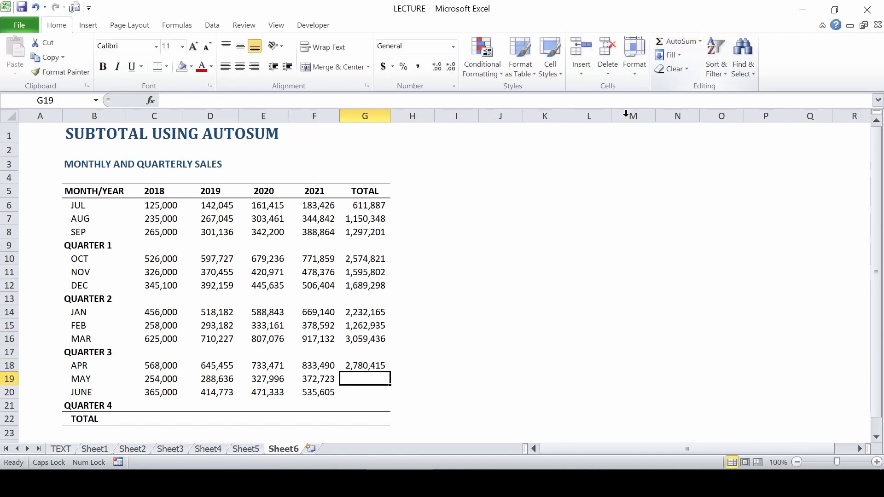
{"action": "left_click", "coordinate": [383, 366]}
{"action": "left_click_drag", "start_coordinate": [390, 372], "coordinate": [391, 395]}
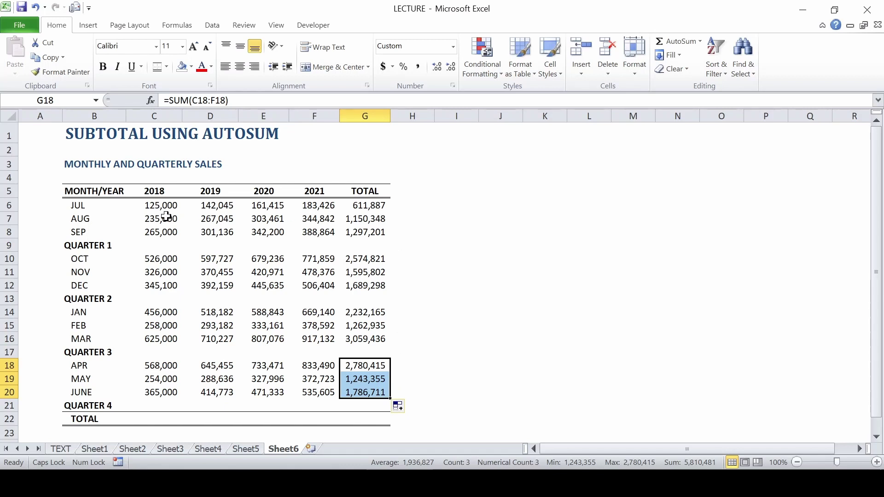
Step: Subtotal the 2018 sales with AutoSum for QUARTER 1 in C9 over C5:C8 and QUARTER 2 in C13 over C10:C12
{"action": "left_click", "coordinate": [159, 244]}
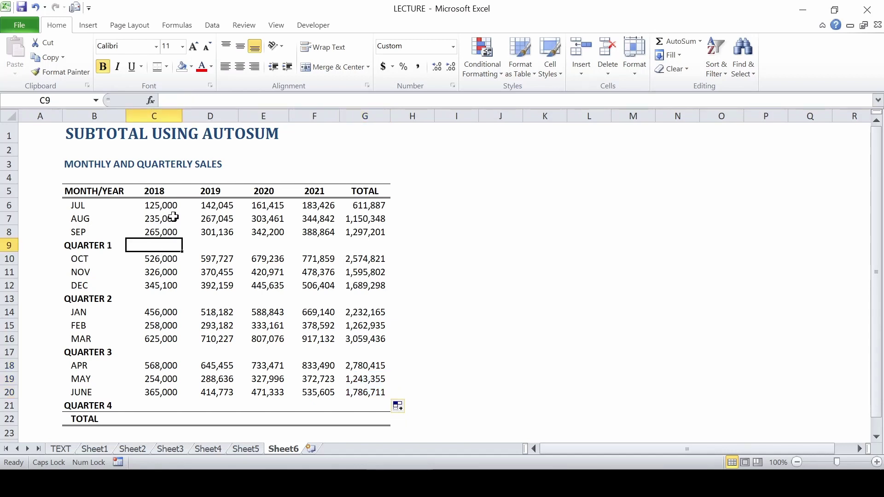
{"action": "left_click", "coordinate": [679, 43]}
{"action": "key", "text": "Return"}
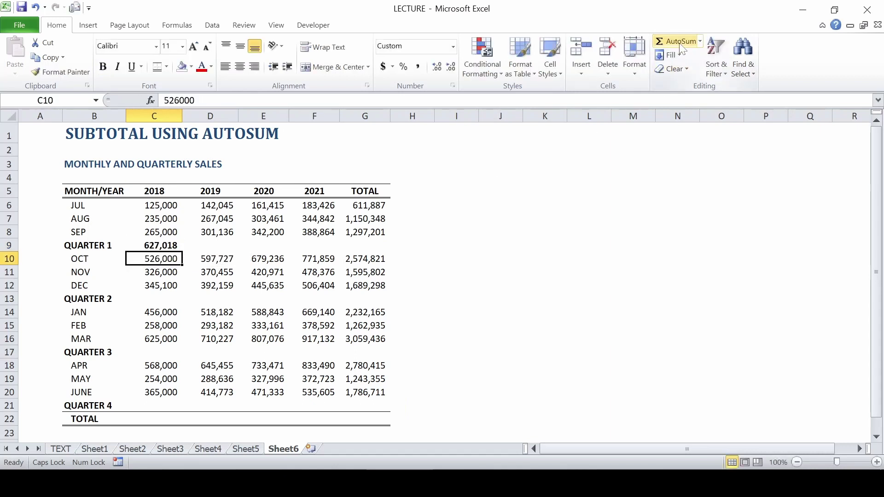
{"action": "key", "text": "Down"}
{"action": "key", "text": "Down"}
{"action": "key", "text": "Down"}
{"action": "left_click", "coordinate": [678, 42]}
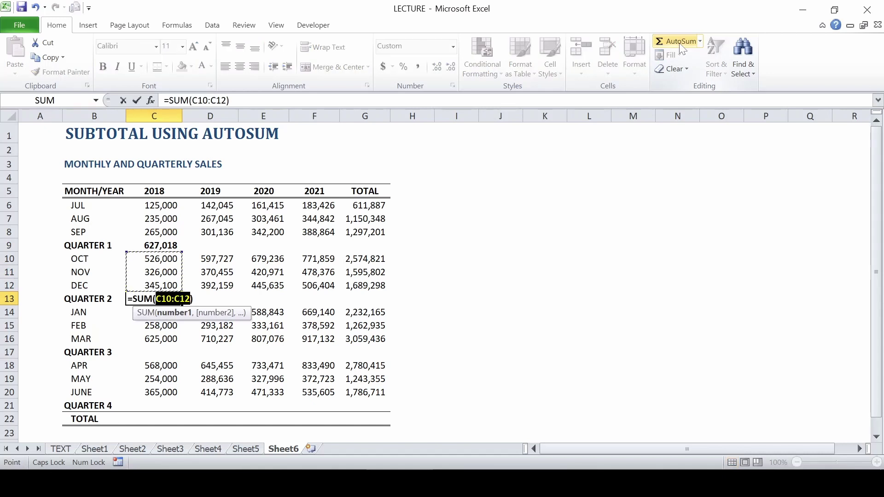
{"action": "key", "text": "Return"}
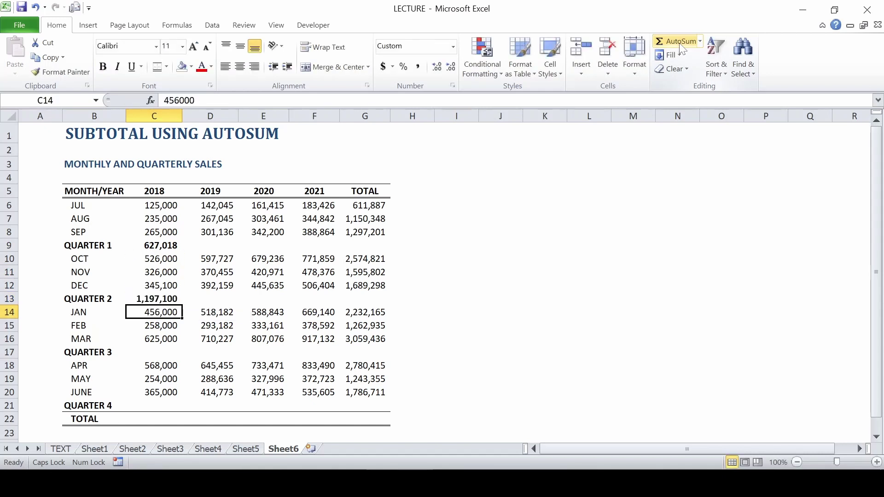
Step: Subtotal the 2018 sales with AutoSum for QUARTER 3 in C17 over C14:C16 and QUARTER 4 in C21 over C18:C20
{"action": "key", "text": "Down"}
{"action": "key", "text": "Down"}
{"action": "key", "text": "Down"}
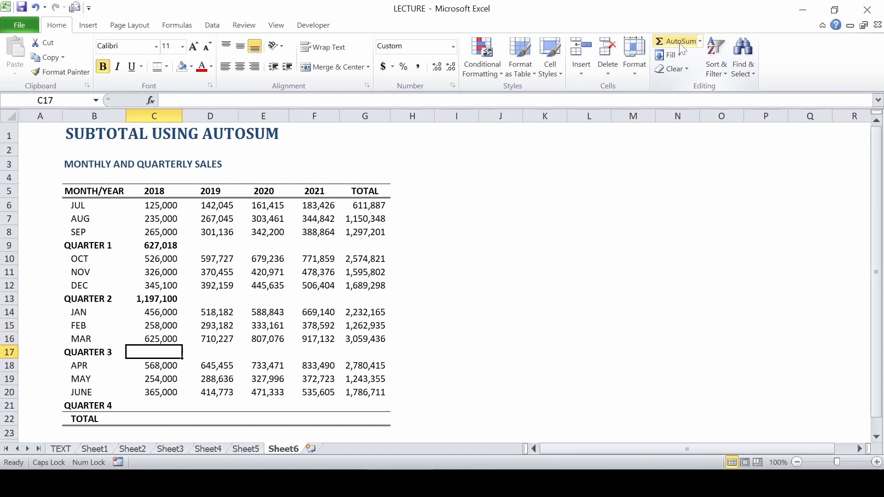
{"action": "left_click", "coordinate": [679, 41]}
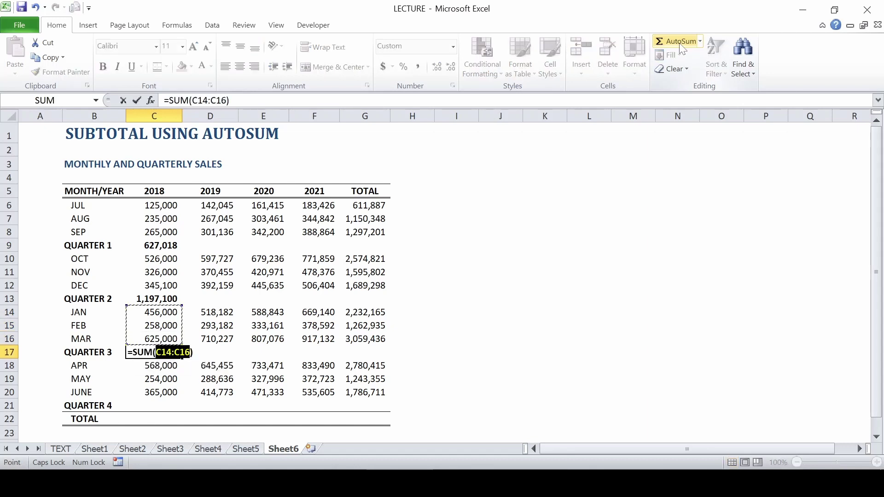
{"action": "key", "text": "Return"}
{"action": "key", "text": "Down"}
{"action": "key", "text": "Down"}
{"action": "key", "text": "Down"}
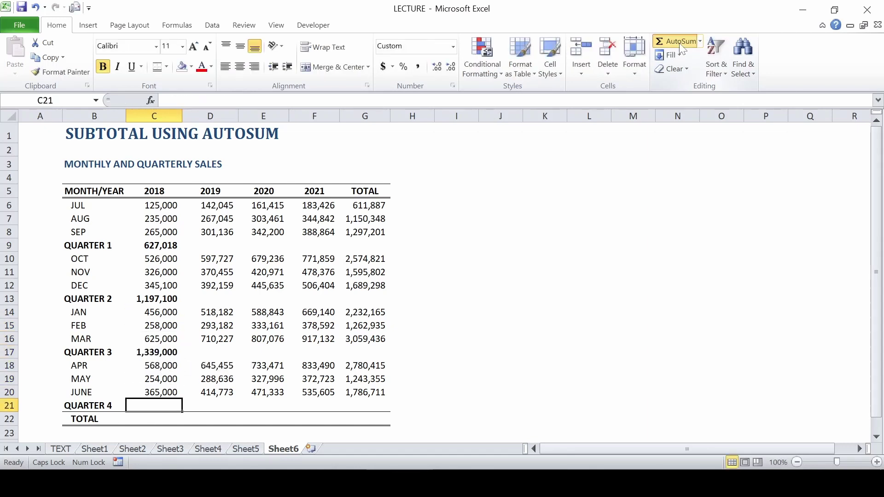
{"action": "left_click", "coordinate": [678, 41]}
{"action": "key", "text": "Return"}
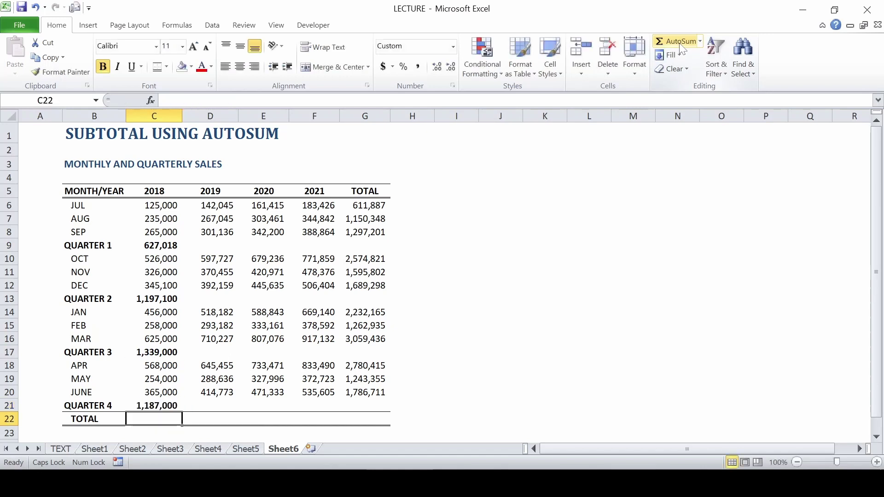
Step: Add the 2018 grand total in C22 with AutoSum over the quarter subtotals C21, C17, C13 and C9
{"action": "key", "text": "Up"}
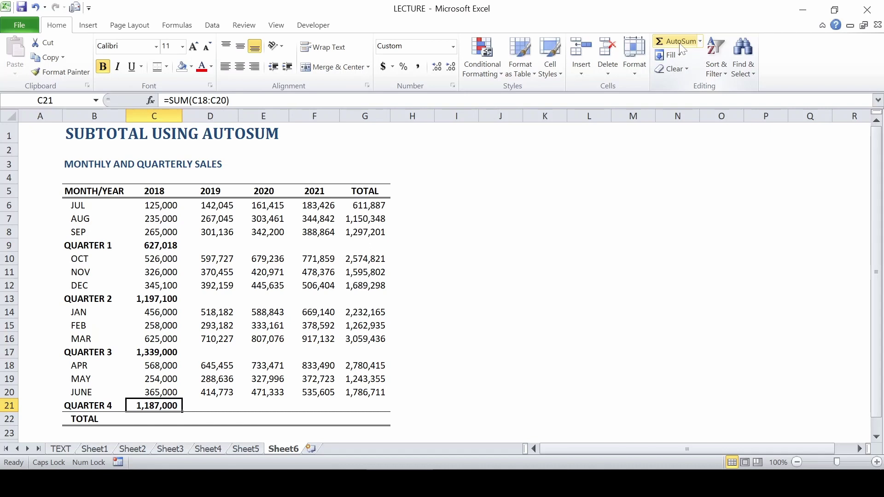
{"action": "key", "text": "Left"}
{"action": "key", "text": "Down"}
{"action": "key", "text": "Right"}
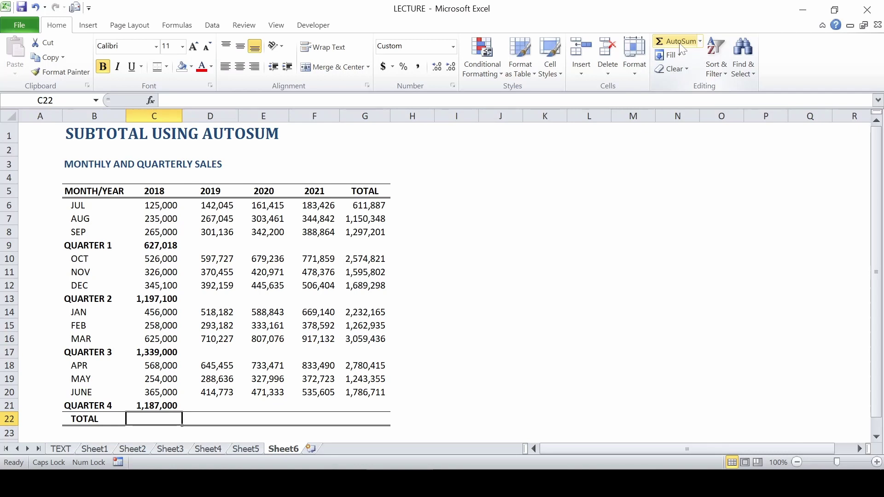
{"action": "left_click", "coordinate": [679, 44]}
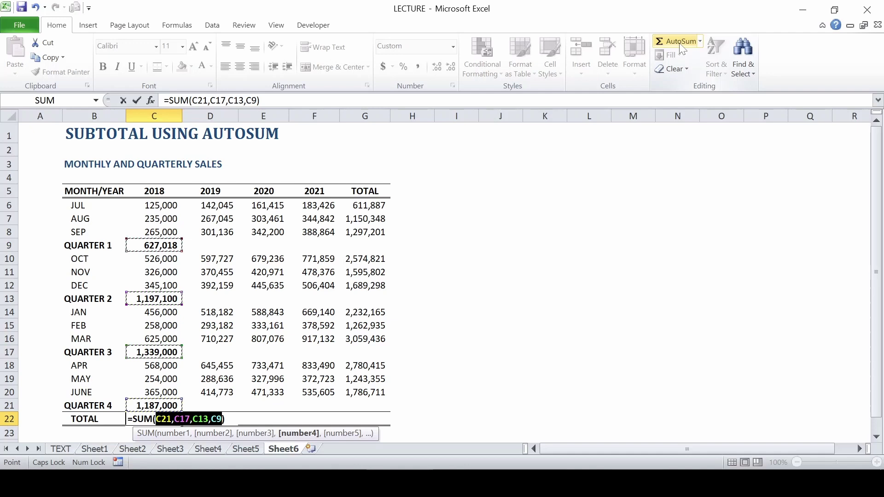
{"action": "key", "text": "Return"}
Step: Subtotal the 2019 sales for QUARTER 1 in D9 with AutoSum over D5:D8
{"action": "key", "text": "Up"}
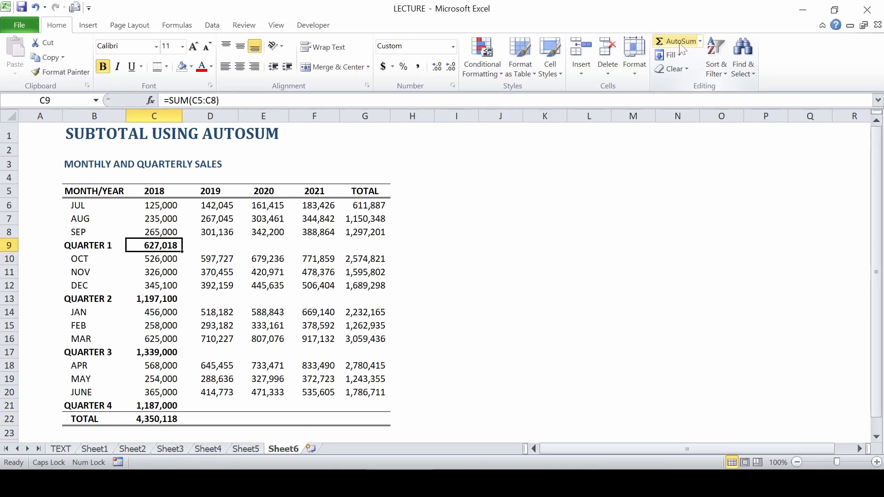
{"action": "key", "text": "Right"}
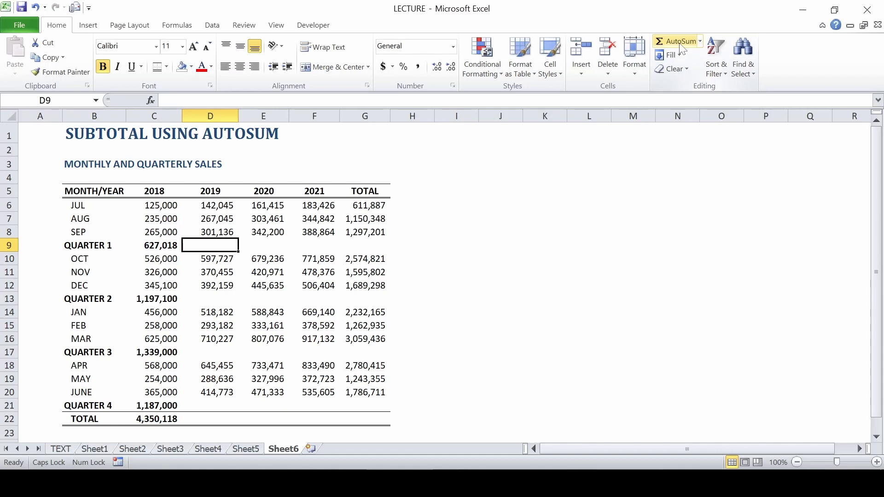
{"action": "key", "text": "Left"}
{"action": "key", "text": "Right"}
{"action": "left_click", "coordinate": [680, 44]}
{"action": "key", "text": "Return"}
Step: Subtotal the 2019 sales with AutoSum for QUARTER 2 in D13 over D10:D12 and for QUARTER 3 in D17
{"action": "key", "text": "Down"}
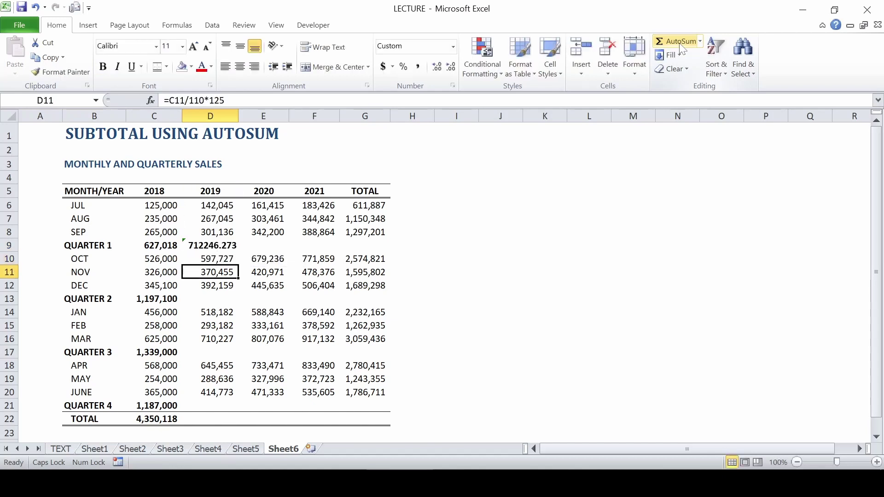
{"action": "key", "text": "Down"}
{"action": "key", "text": "Down"}
{"action": "left_click", "coordinate": [678, 43]}
{"action": "key", "text": "Return"}
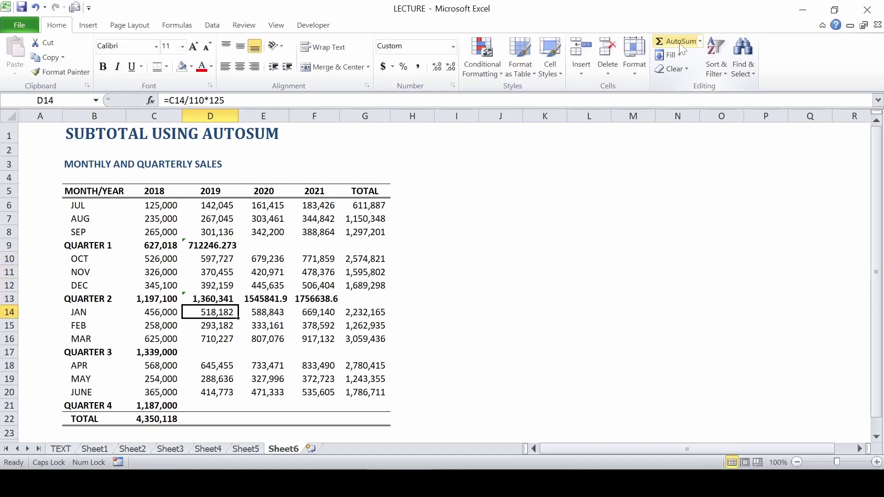
{"action": "key", "text": "Down"}
{"action": "key", "text": "Down"}
{"action": "key", "text": "Down"}
{"action": "left_click", "coordinate": [679, 43]}
{"action": "key", "text": "Return"}
Step: Subtotal 2019 QUARTER 4 in D21 with AutoSum over D18:D20, and total D21, D17, D13 and D9 in D22
{"action": "key", "text": "Down"}
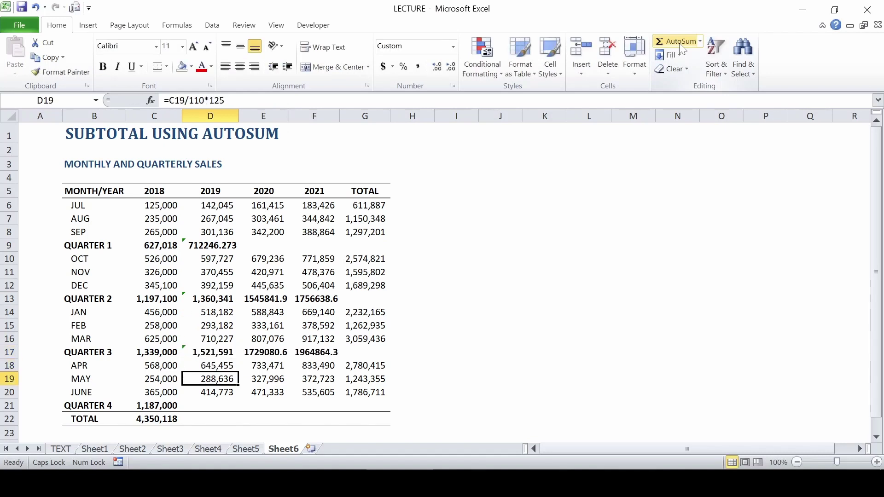
{"action": "key", "text": "Down"}
{"action": "key", "text": "Down"}
{"action": "left_click", "coordinate": [678, 43]}
{"action": "key", "text": "Return"}
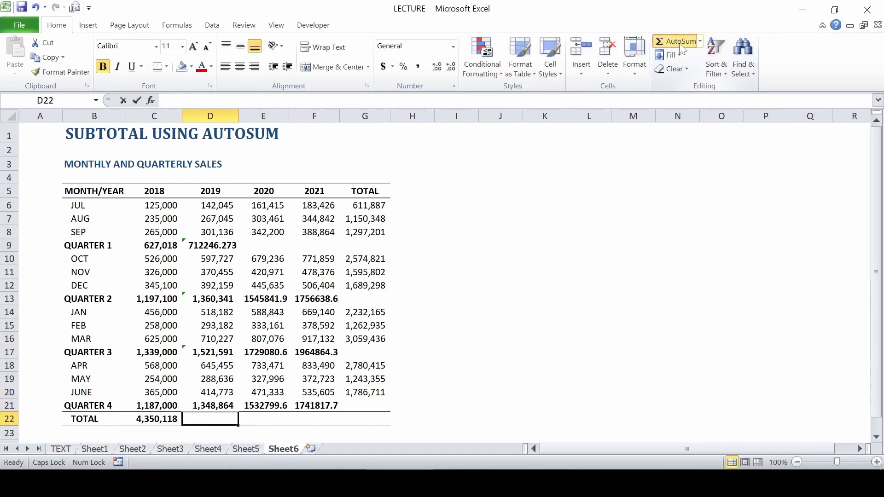
{"action": "left_click", "coordinate": [680, 44]}
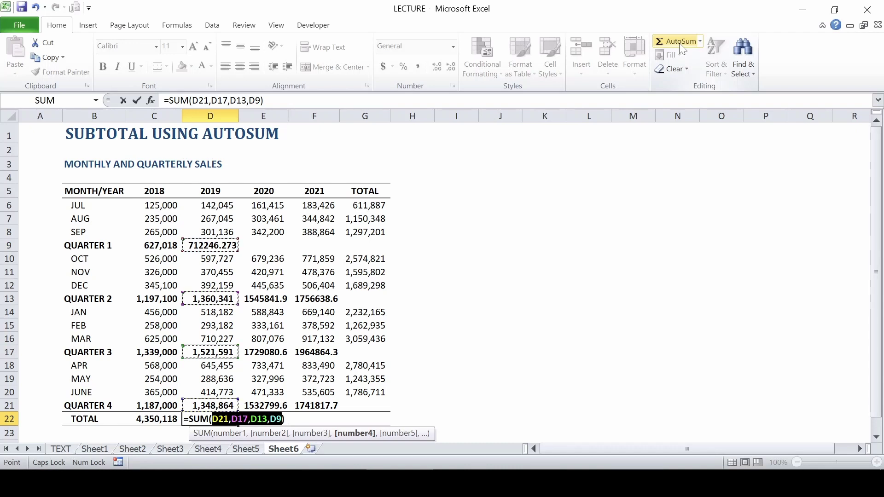
{"action": "key", "text": "Return"}
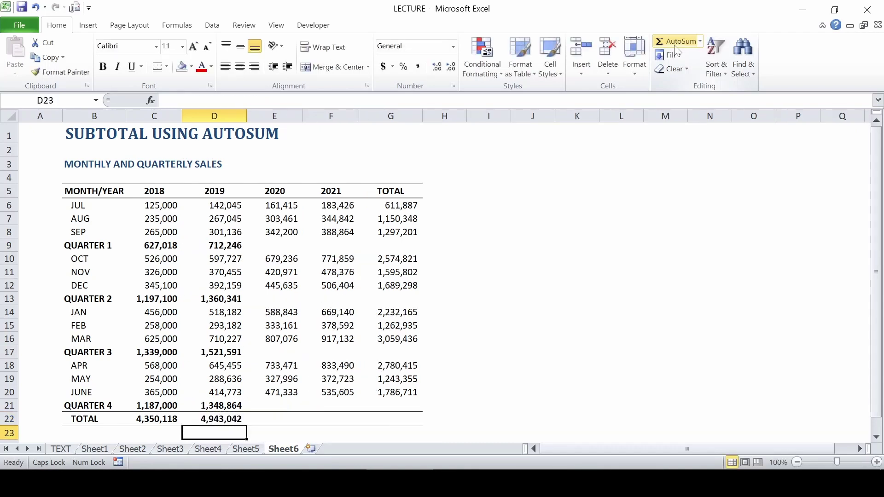
Step: Auto fill the QUARTER 1 subtotal from D9 through G9 and the QUARTER 2 subtotal from D13 through G13
{"action": "left_click", "coordinate": [234, 244]}
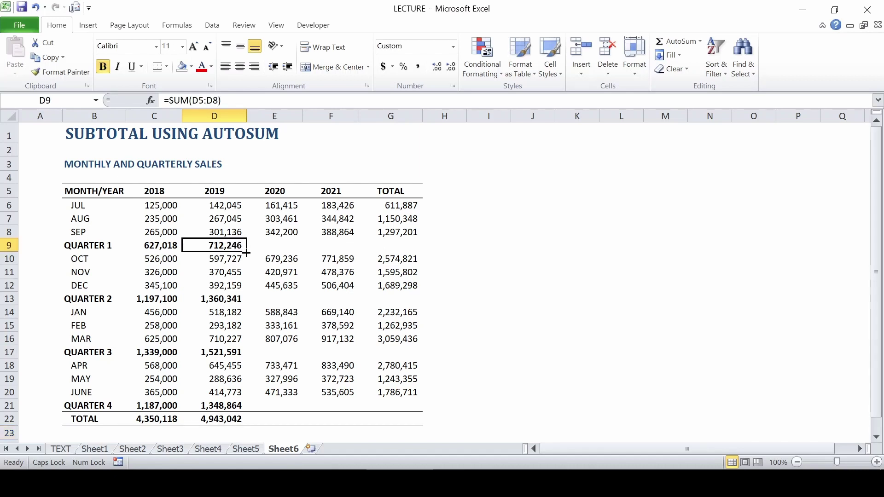
{"action": "left_click_drag", "start_coordinate": [246, 252], "coordinate": [399, 247]}
{"action": "left_click", "coordinate": [229, 295]}
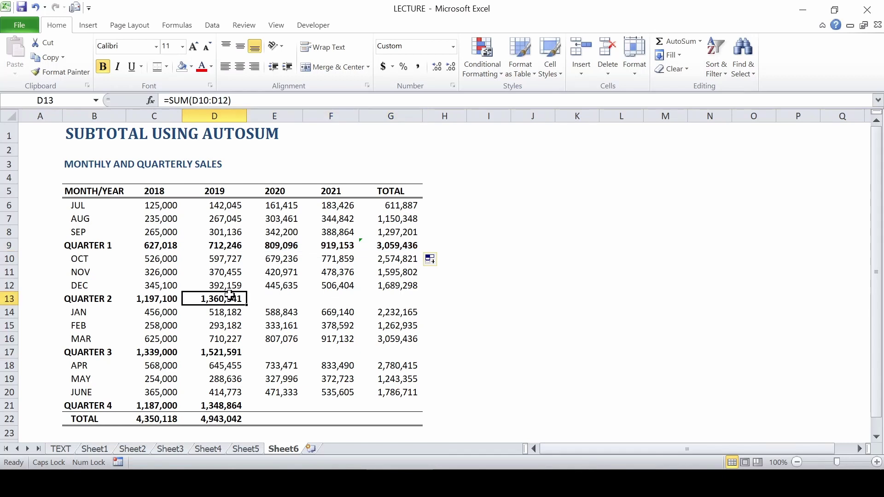
{"action": "left_click_drag", "start_coordinate": [247, 305], "coordinate": [400, 306]}
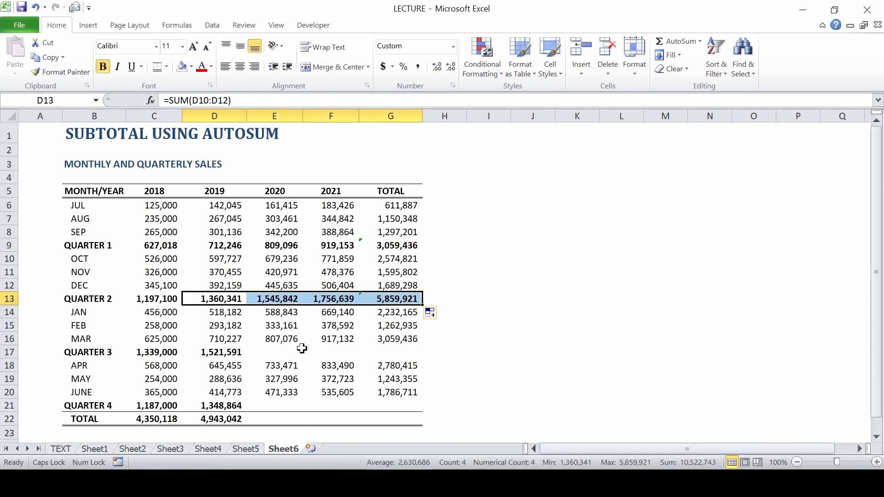
Step: Auto fill the QUARTER 3 subtotal from D17 through G17 and the QUARTER 4 subtotal from D21 through G21
{"action": "left_click", "coordinate": [236, 357]}
{"action": "left_click_drag", "start_coordinate": [247, 358], "coordinate": [404, 355]}
{"action": "left_click", "coordinate": [236, 406]}
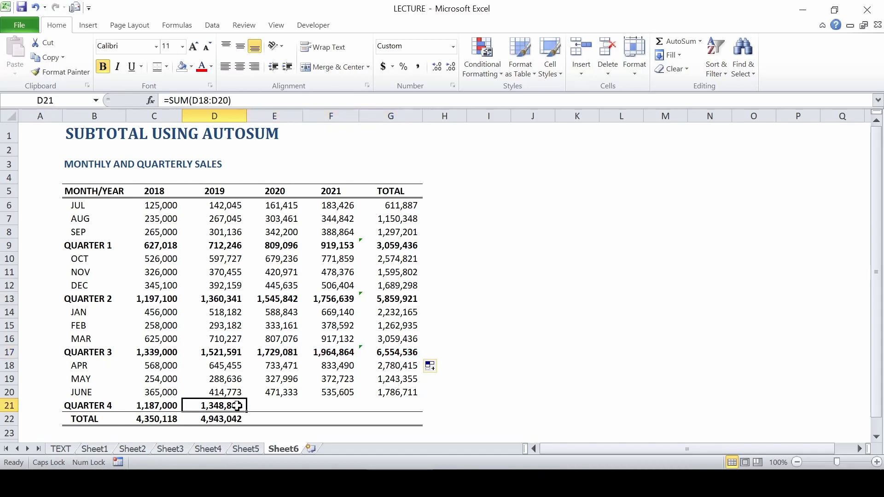
{"action": "left_click_drag", "start_coordinate": [247, 412], "coordinate": [400, 413]}
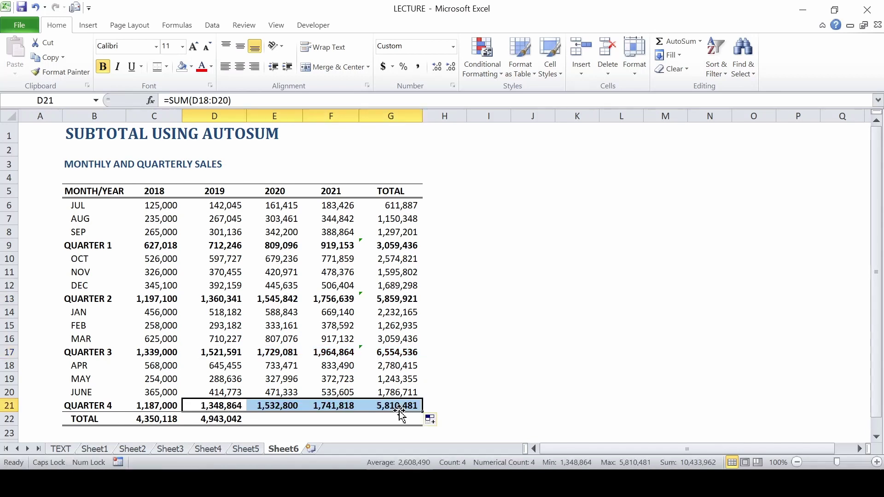
Step: Auto fill the grand total formula in the TOTAL row from D22 across through G22
{"action": "left_click", "coordinate": [229, 420]}
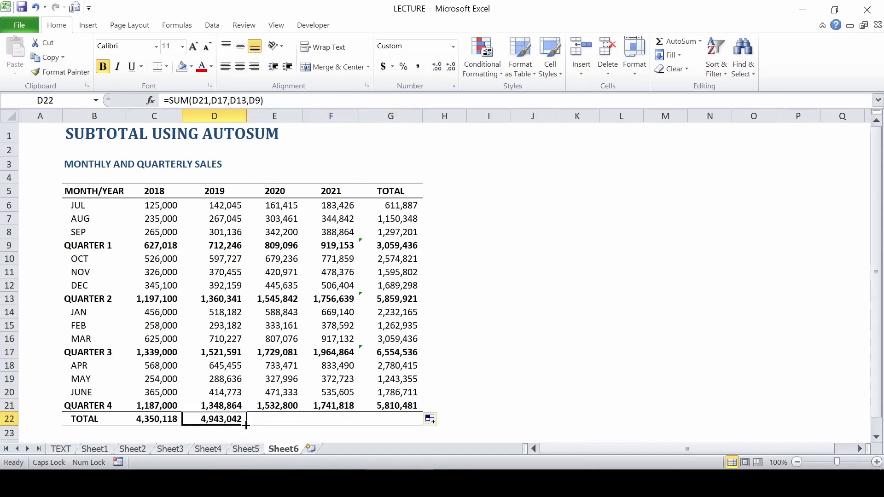
{"action": "left_click_drag", "start_coordinate": [246, 425], "coordinate": [400, 424]}
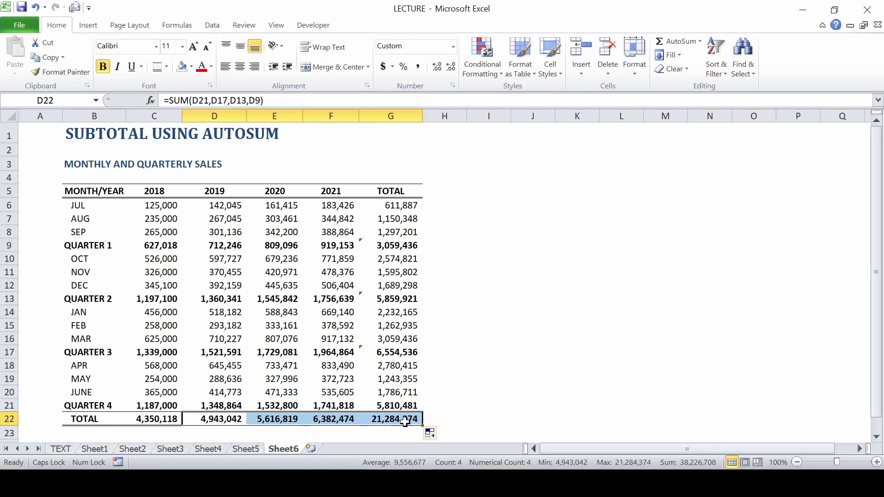
{"action": "left_click", "coordinate": [429, 409]}
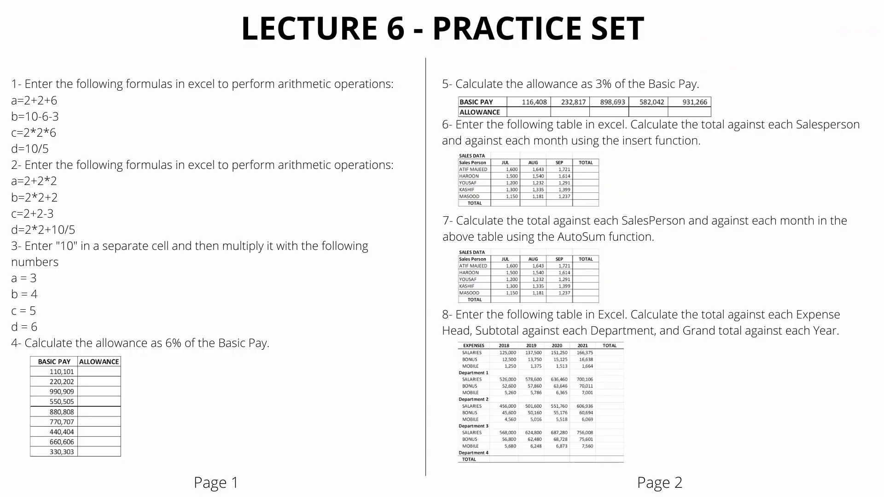